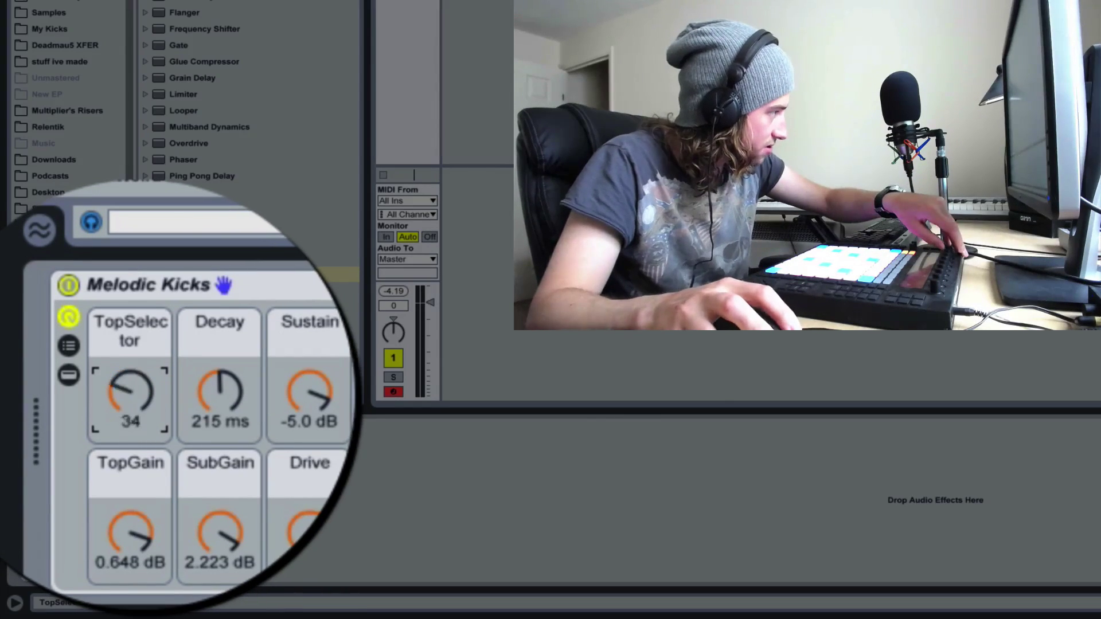
Turn the TopSelector macro of the Melodic Kicks rack to audition a different kick top
{"action": "left_click_drag", "start_coordinate": [139, 393], "coordinate": [139, 344]}
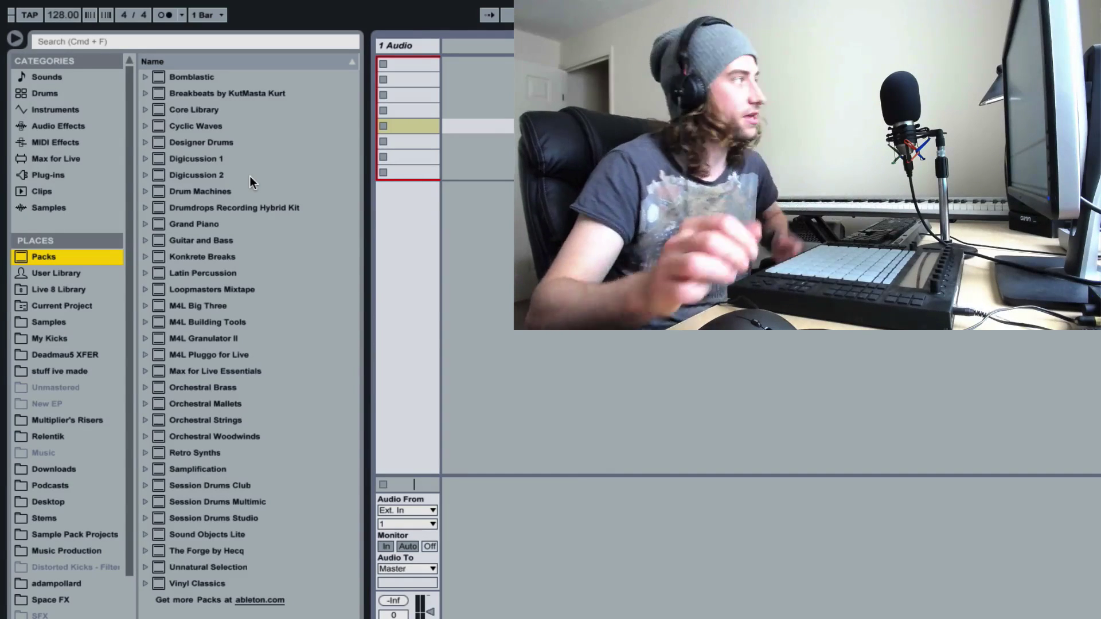
Load the four VEE2 Bassdrum samples from the current project into the first four clip slots of the audio track
{"action": "left_click", "coordinate": [61, 308]}
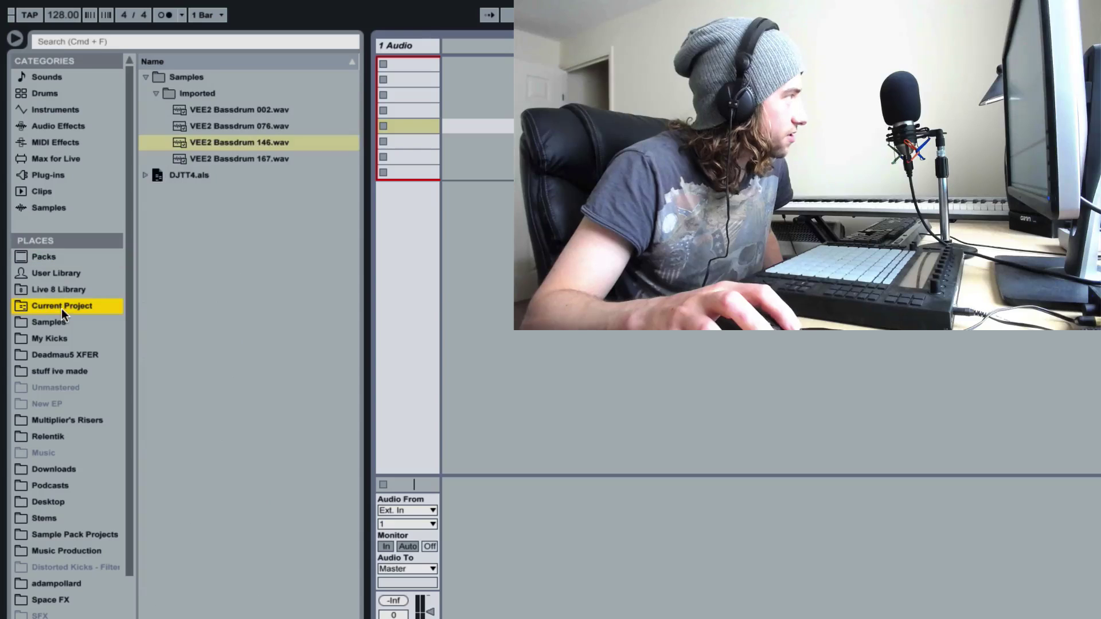
{"action": "left_click", "coordinate": [232, 111]}
{"action": "left_click", "coordinate": [237, 163], "text": "shift"}
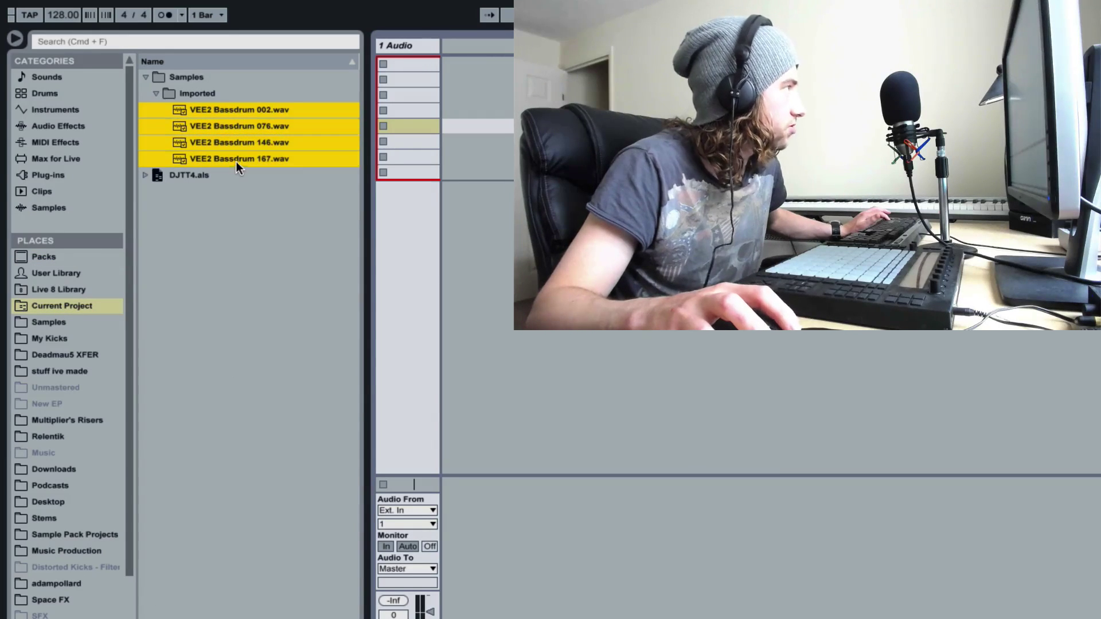
{"action": "left_click_drag", "start_coordinate": [220, 111], "coordinate": [399, 68]}
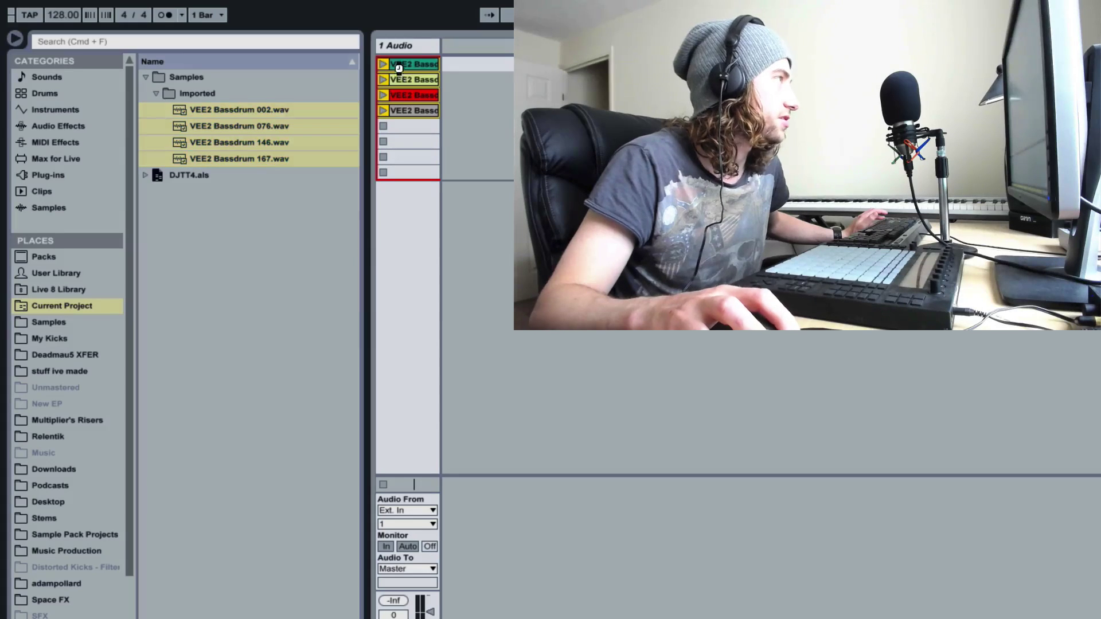
{"action": "left_click", "coordinate": [420, 130]}
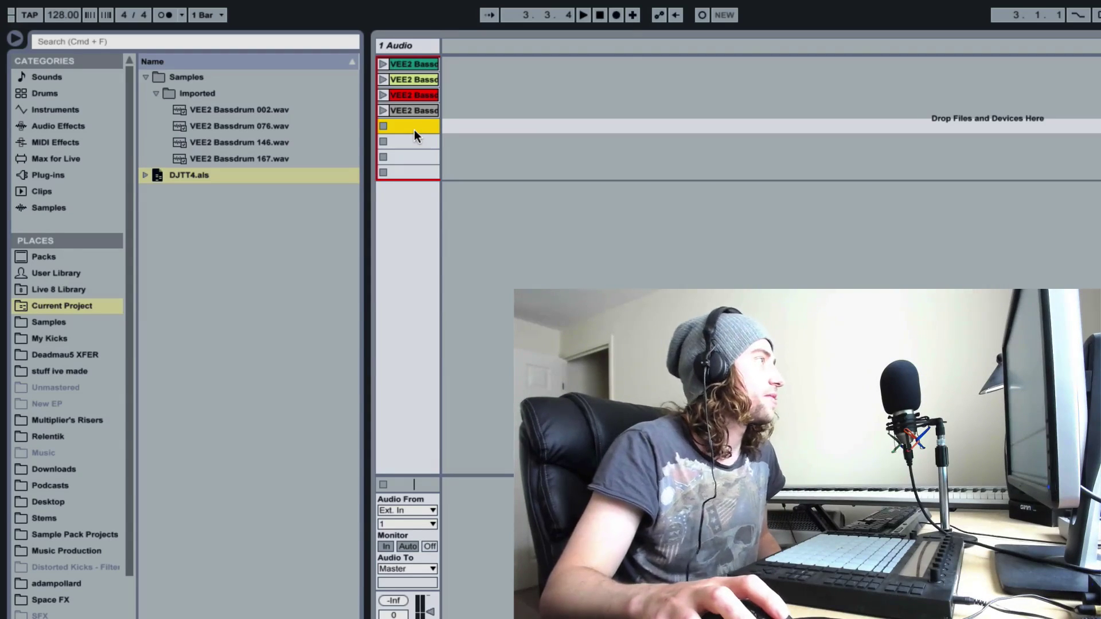
Convert each of the four bassdrum clips to its own new MIDI track using Convert Melody
{"action": "right_click", "coordinate": [413, 64]}
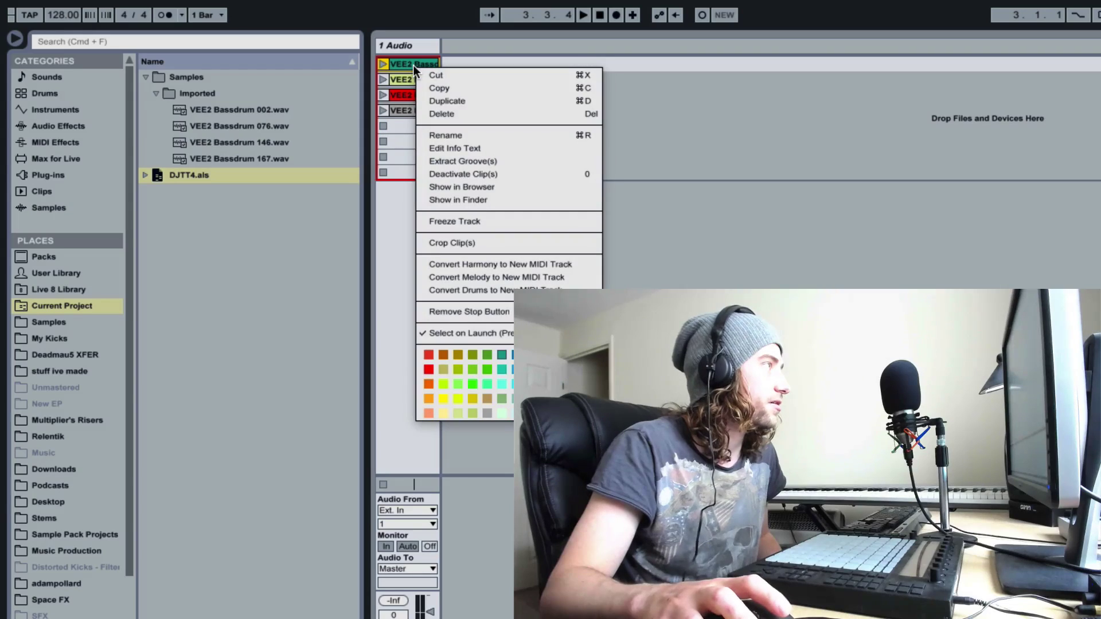
{"action": "left_click", "coordinate": [450, 278]}
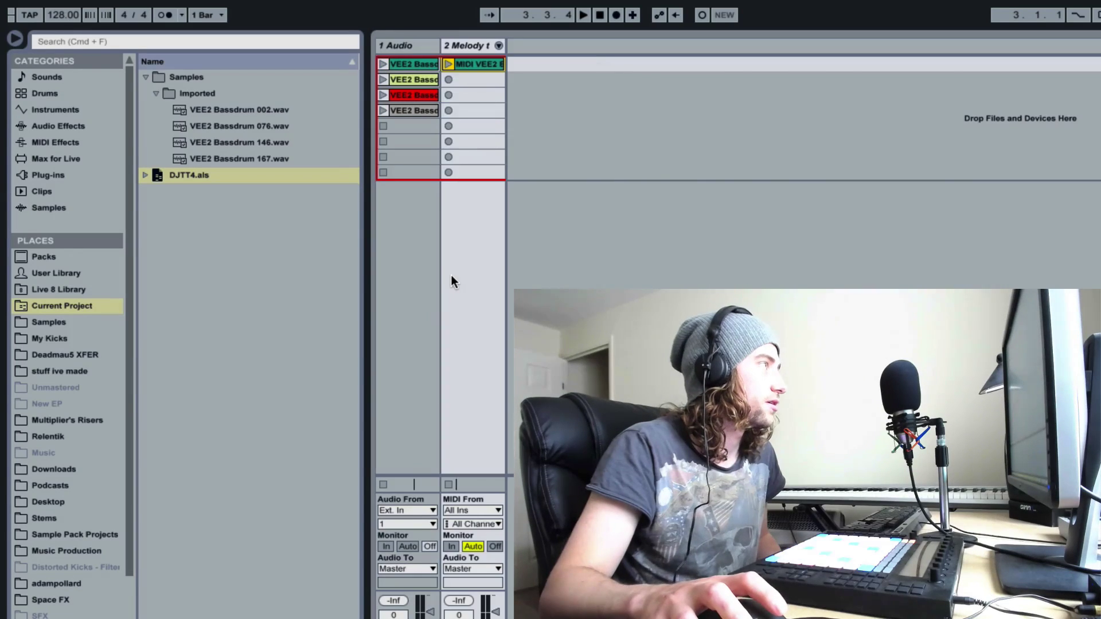
{"action": "right_click", "coordinate": [429, 80]}
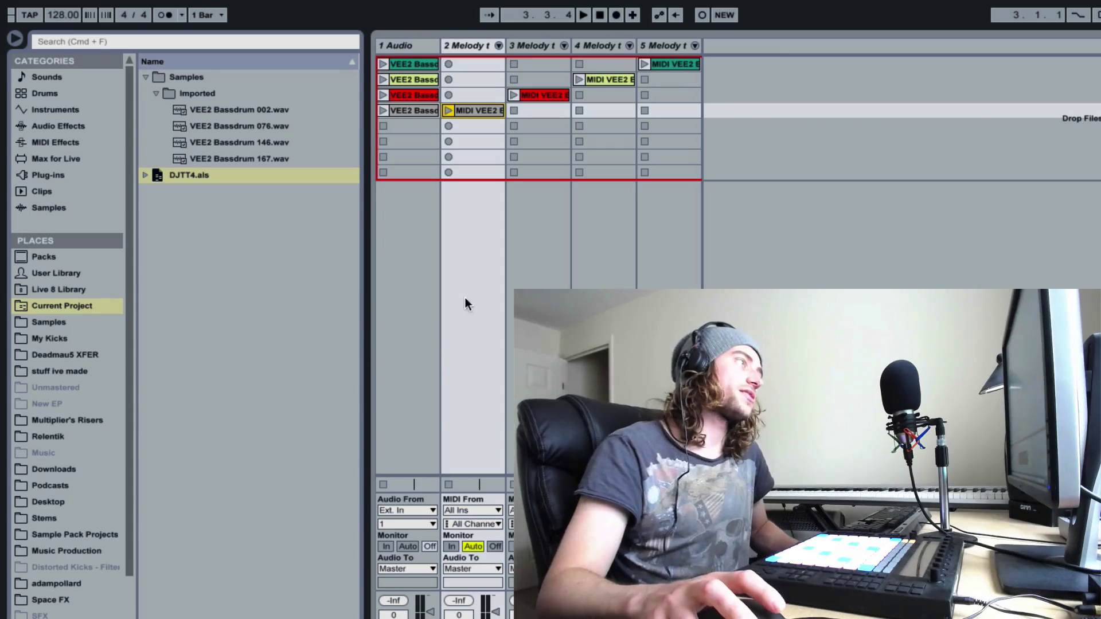
{"action": "left_click", "coordinate": [420, 64]}
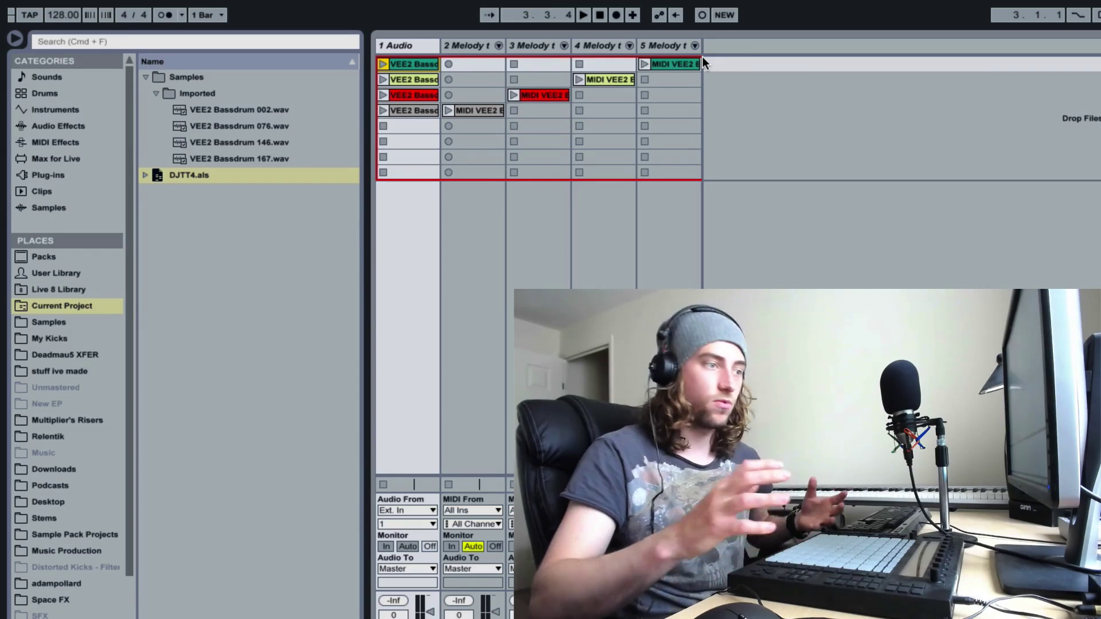
Check the note in the first kick's converted MIDI clip and rename the first audio clip G0
{"action": "left_click", "coordinate": [663, 65]}
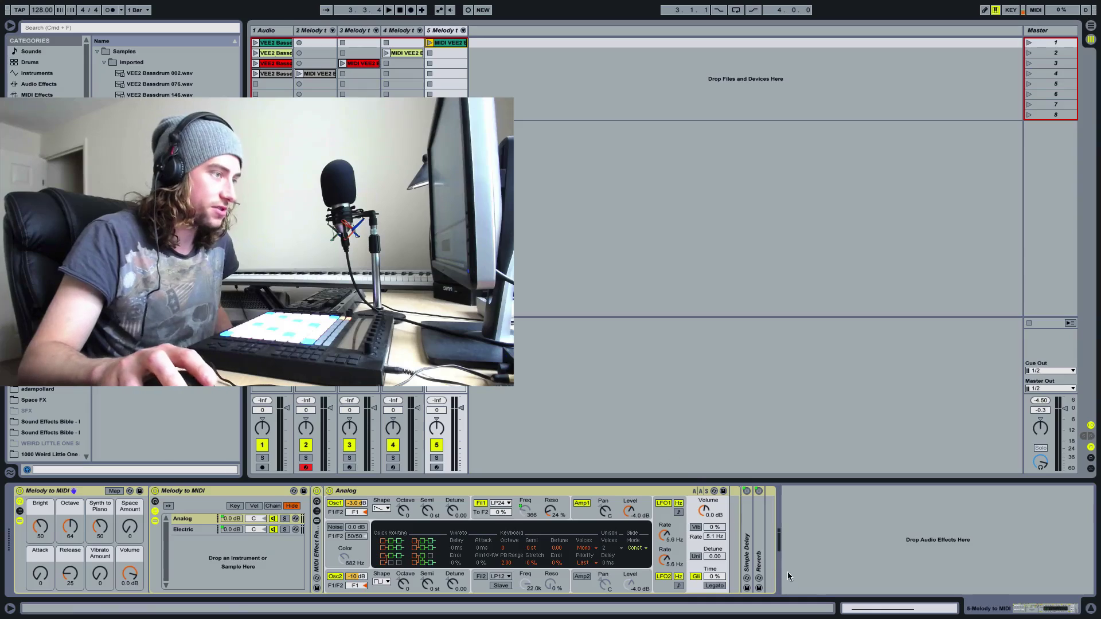
{"action": "left_click", "coordinate": [845, 608]}
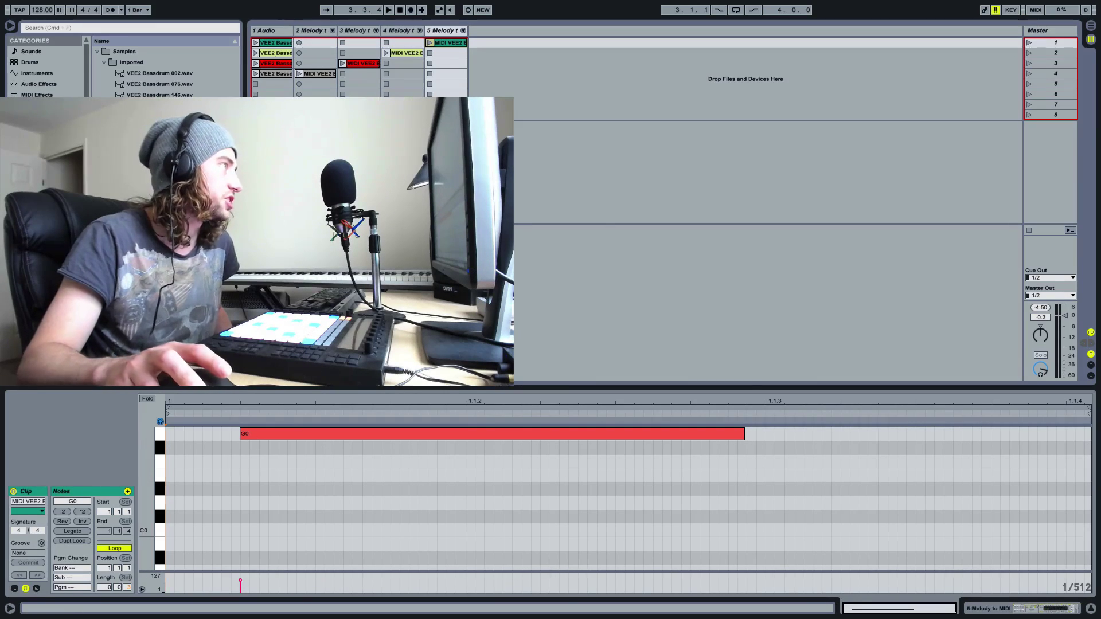
{"action": "left_click", "coordinate": [285, 45]}
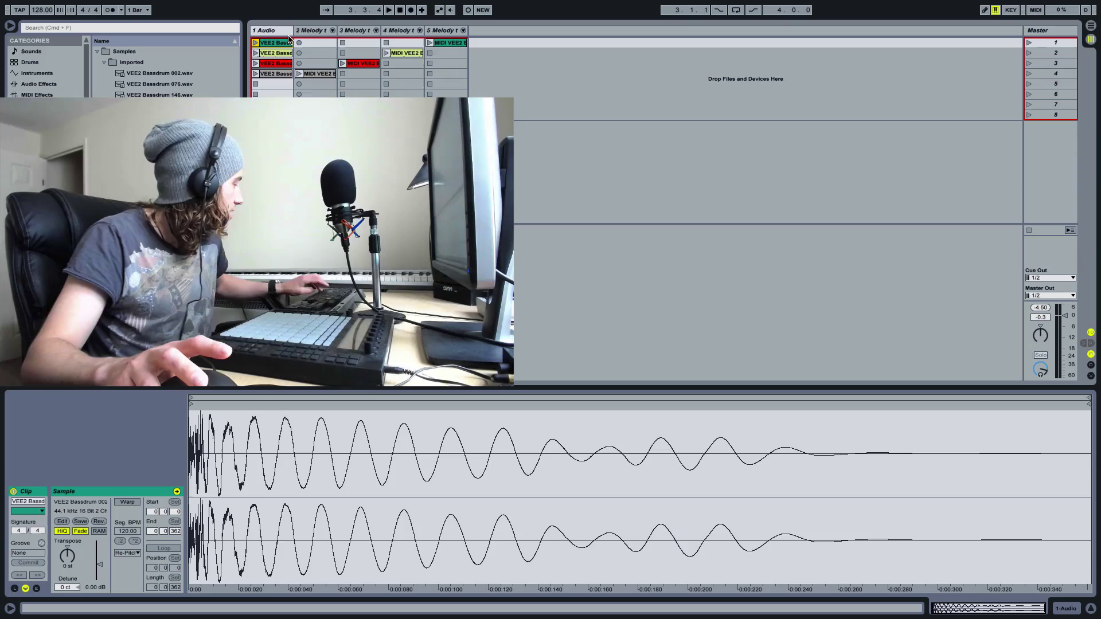
{"action": "key", "text": "super+r"}
{"action": "type", "text": "G0"}
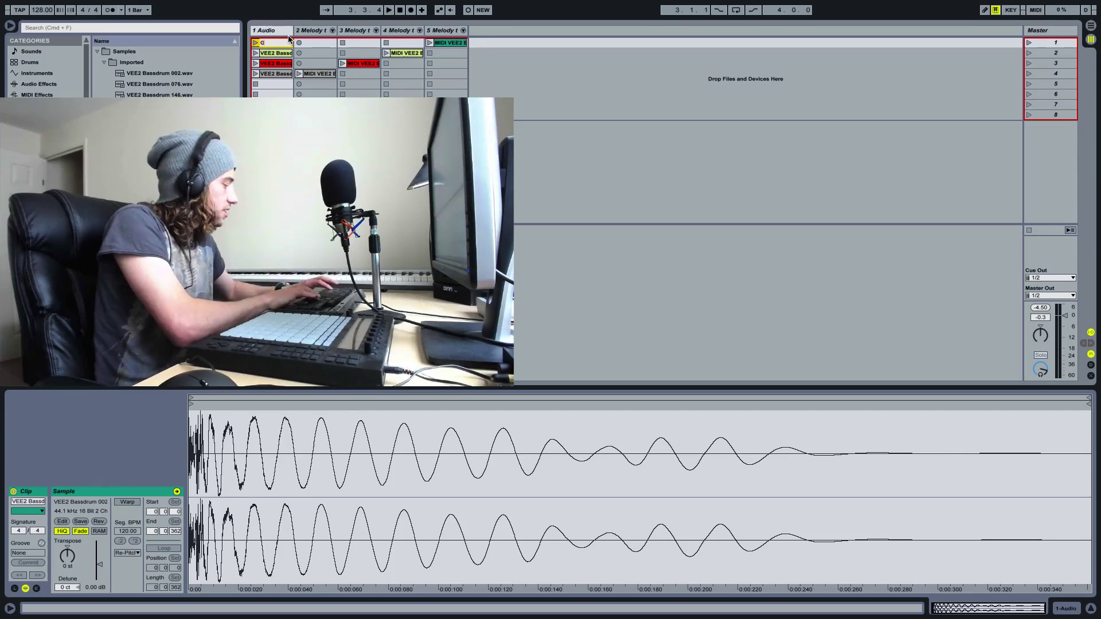
{"action": "key", "text": "Return"}
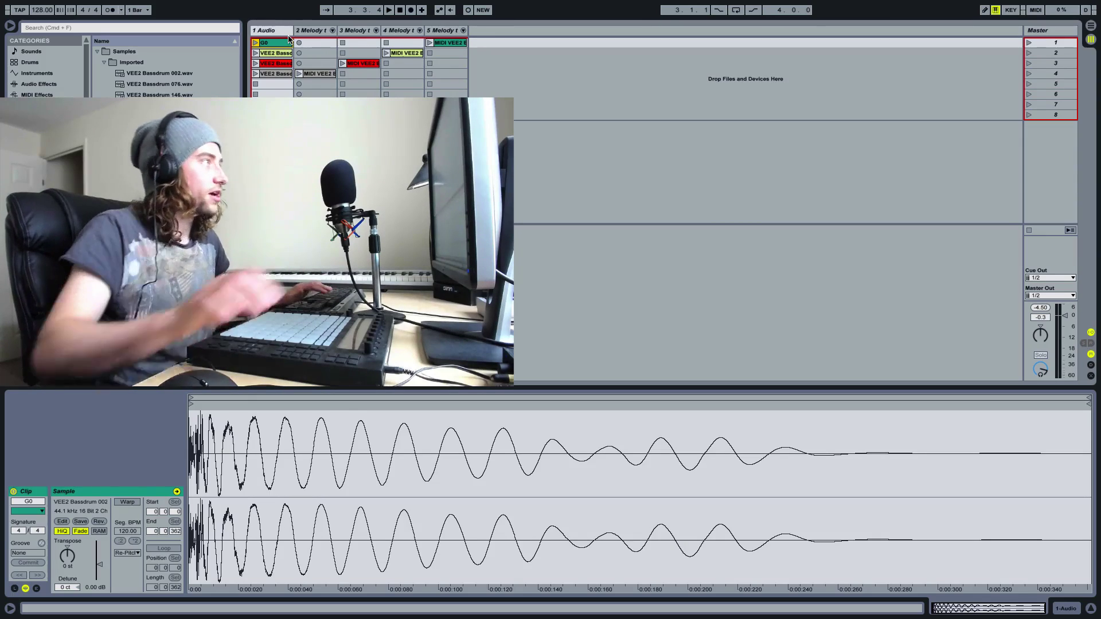
Check the other converted MIDI notes and rename the second, third and fourth audio clips E0, A0 and G#0
{"action": "left_click", "coordinate": [405, 54]}
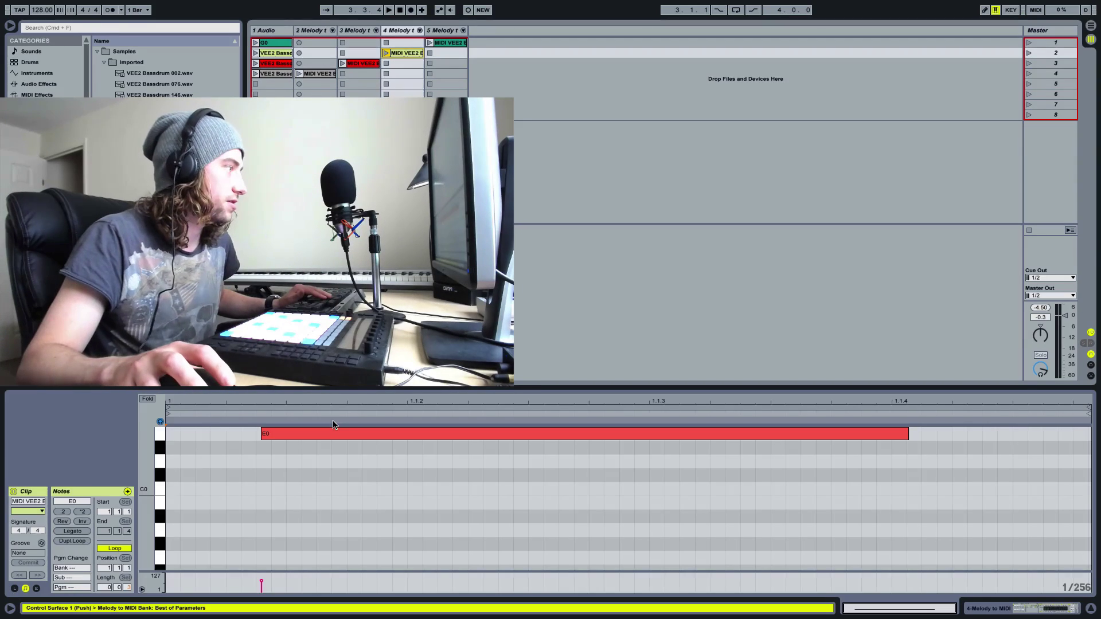
{"action": "left_click", "coordinate": [281, 53]}
{"action": "key", "text": "super+r"}
{"action": "type", "text": "E0"}
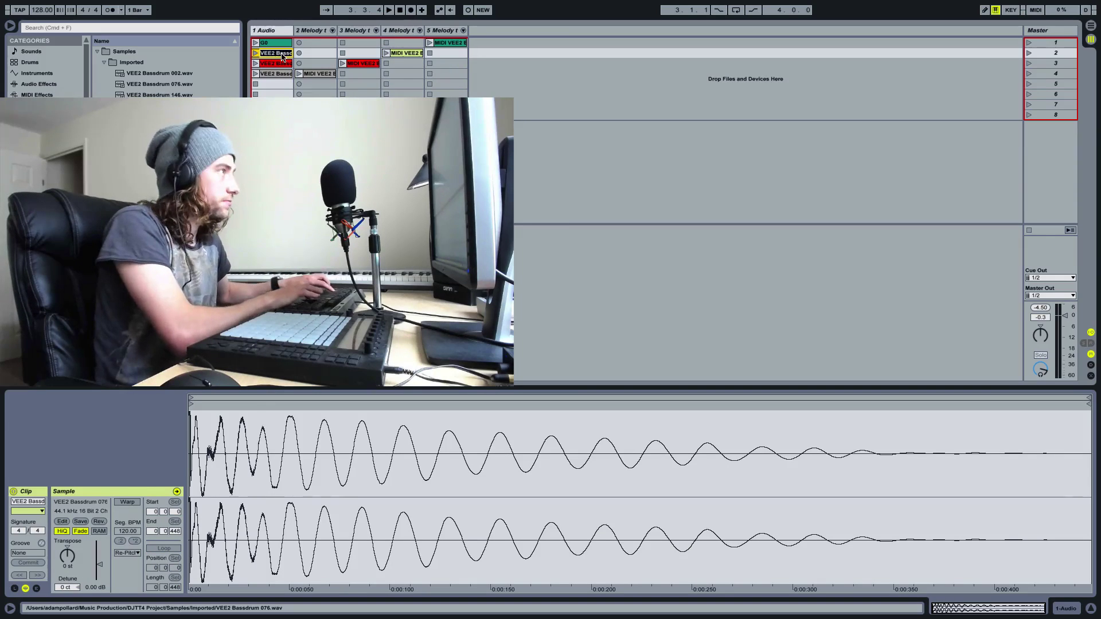
{"action": "key", "text": "Return"}
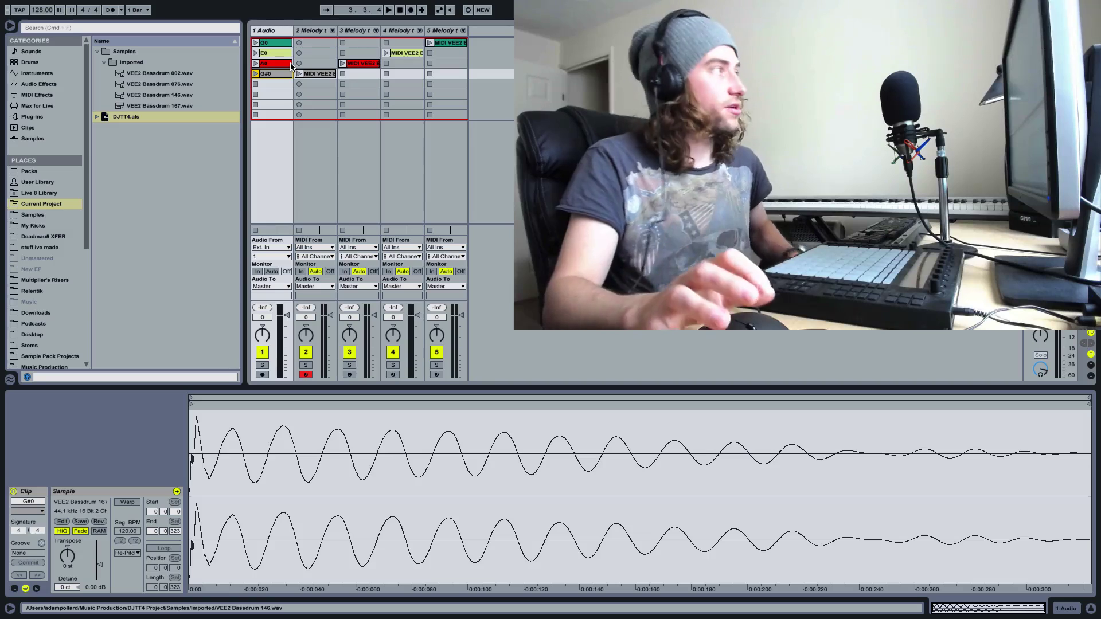
Delete the four converted melody MIDI tracks, keeping only the audio track
{"action": "left_click", "coordinate": [317, 32]}
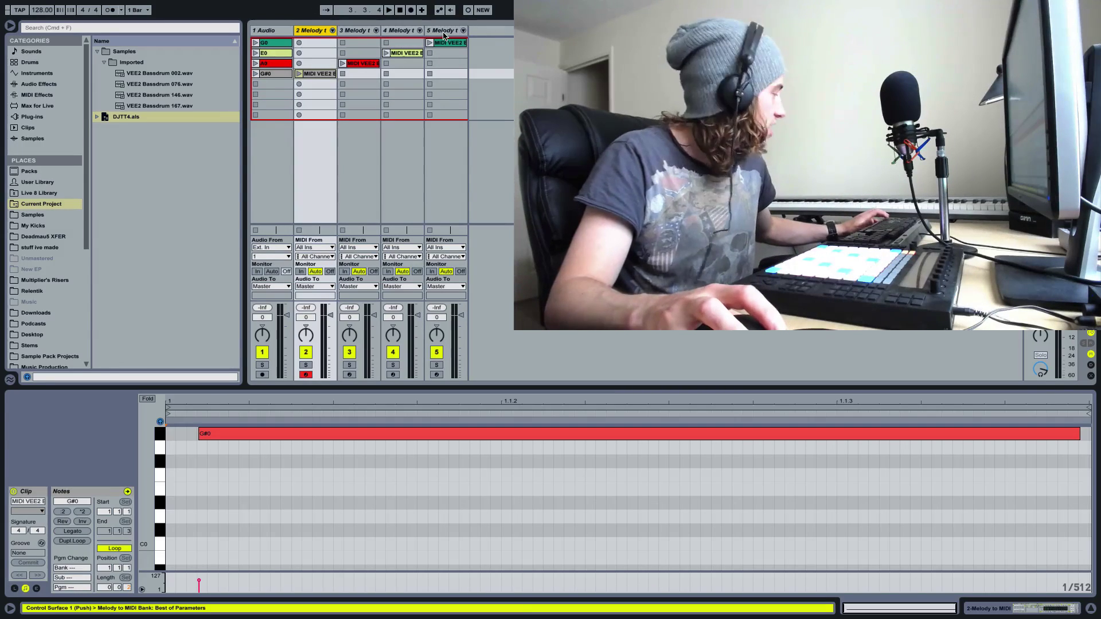
{"action": "left_click", "coordinate": [443, 31], "text": "shift"}
{"action": "key", "text": "Delete"}
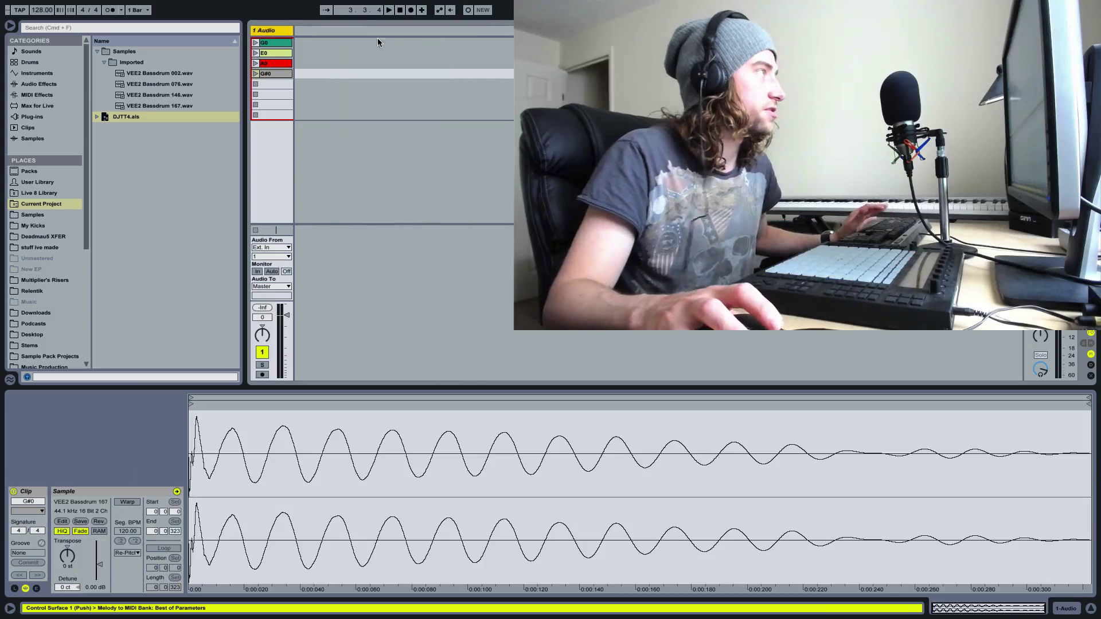
Create an Instrument Rack on a new track, load all four kick clips into it as chains and show its chain list
{"action": "left_click", "coordinate": [55, 74]}
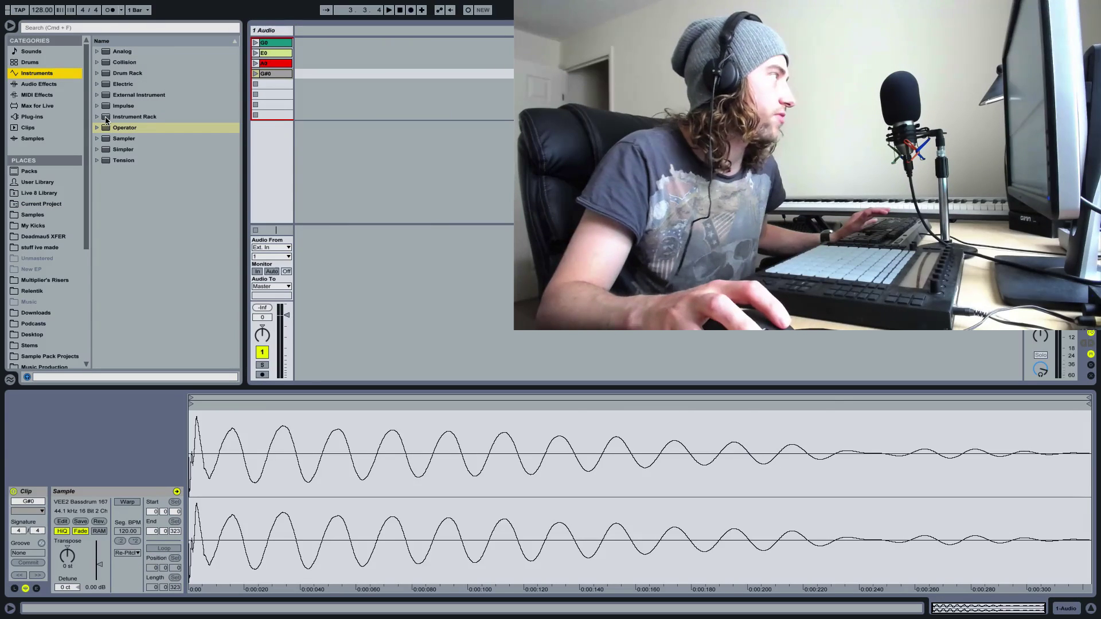
{"action": "left_click_drag", "start_coordinate": [106, 119], "coordinate": [327, 52]}
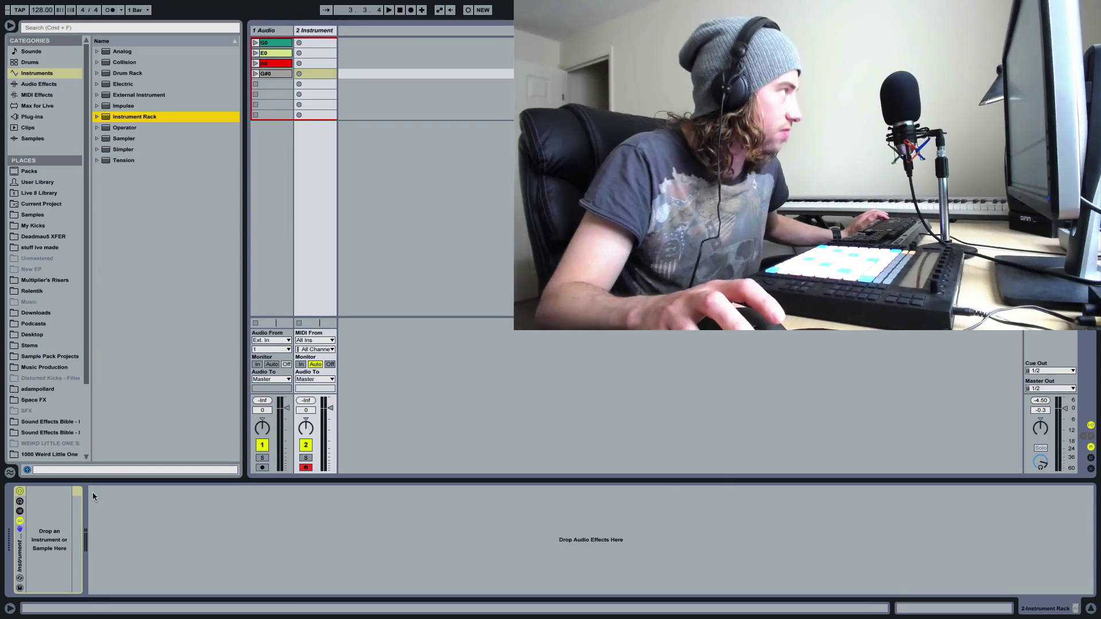
{"action": "left_click", "coordinate": [277, 43]}
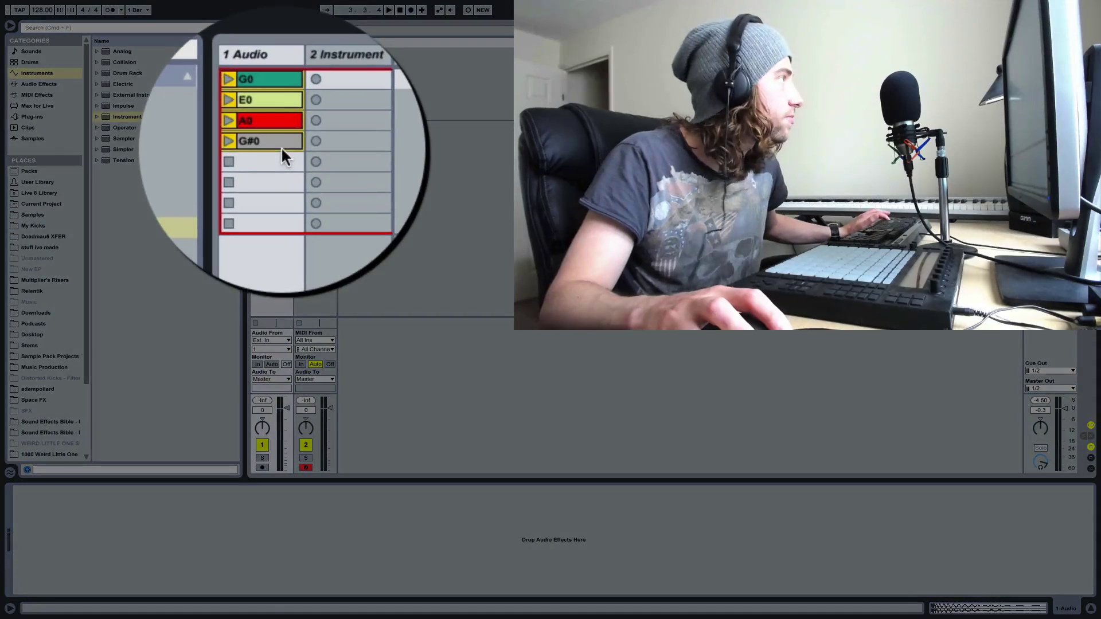
{"action": "left_click", "coordinate": [278, 73]}
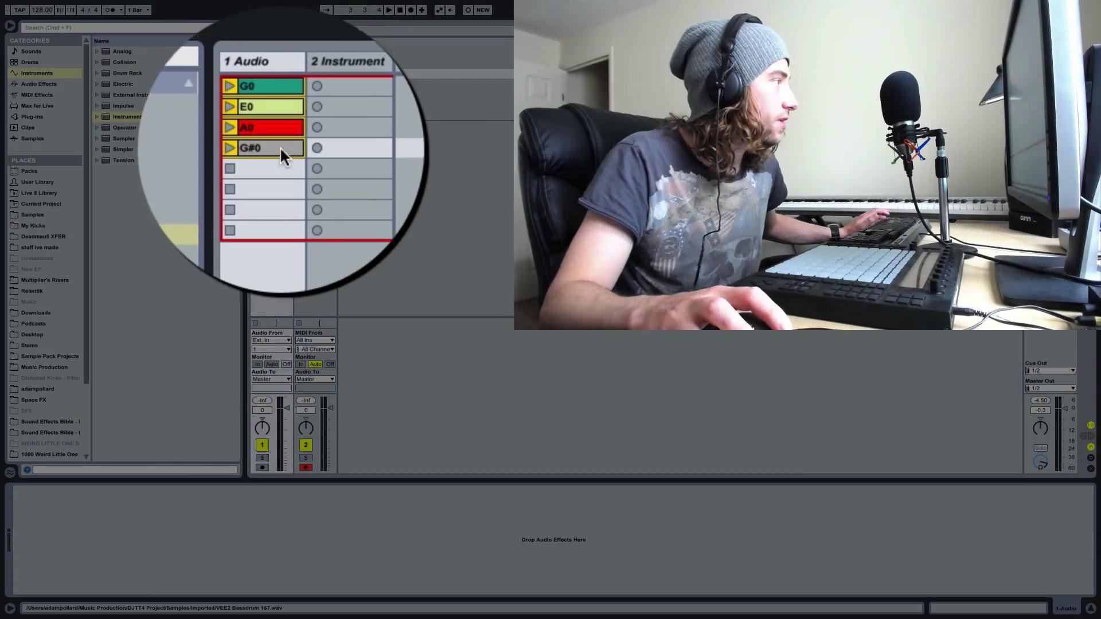
{"action": "left_click_drag", "start_coordinate": [274, 146], "coordinate": [43, 530]}
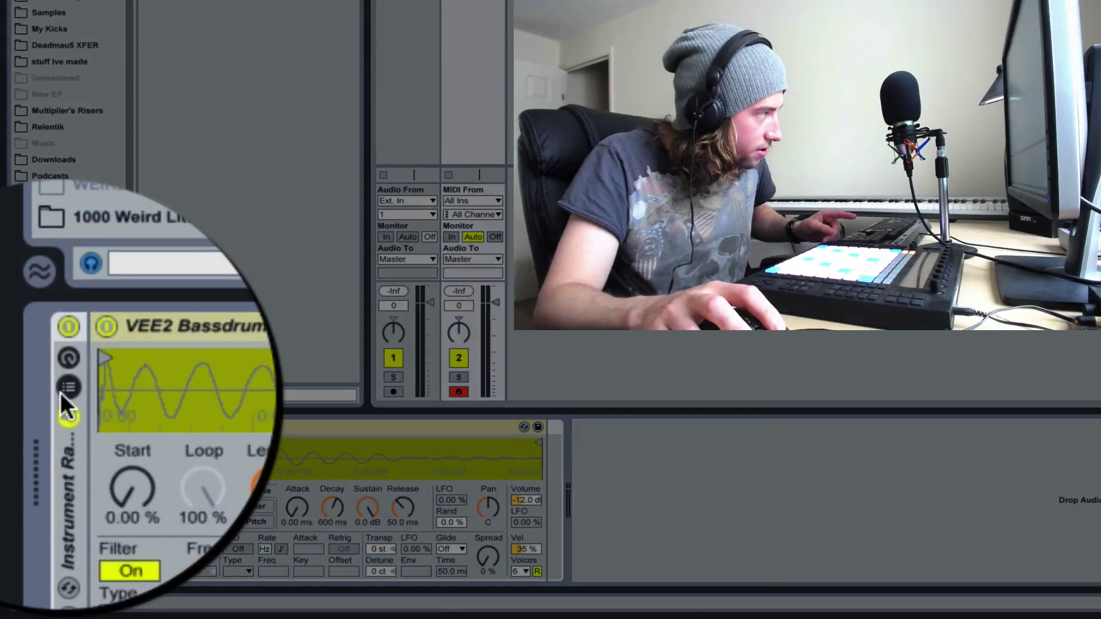
{"action": "left_click", "coordinate": [29, 458]}
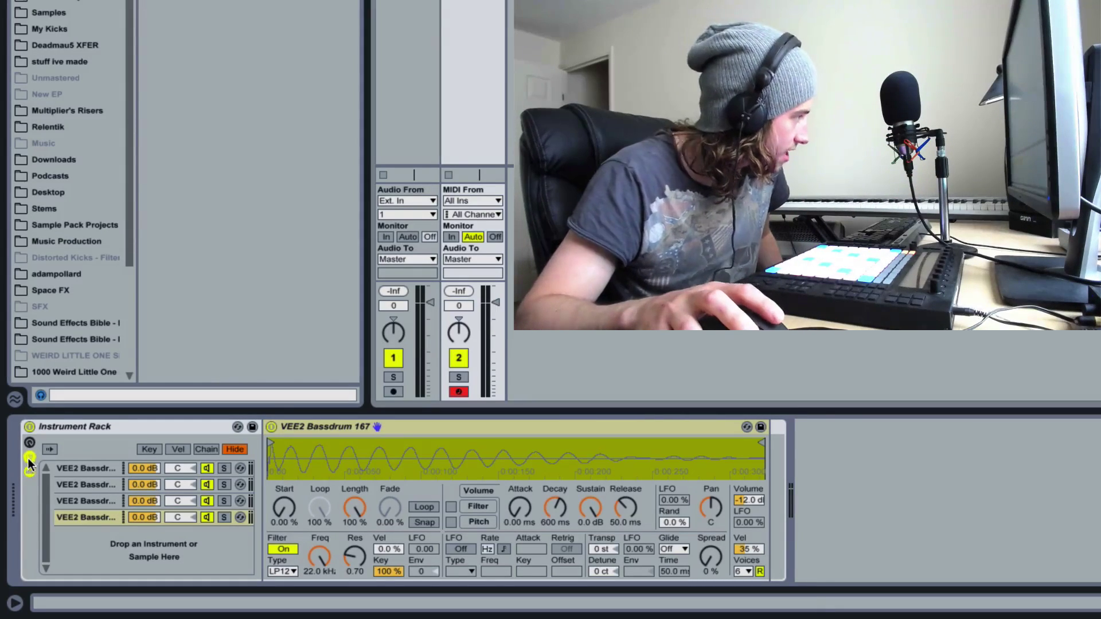
Examine the Simpler of each of the four bassdrum chains in the Instrument Rack
{"action": "left_click", "coordinate": [77, 470]}
{"action": "left_click", "coordinate": [80, 484]}
{"action": "left_click", "coordinate": [83, 501]}
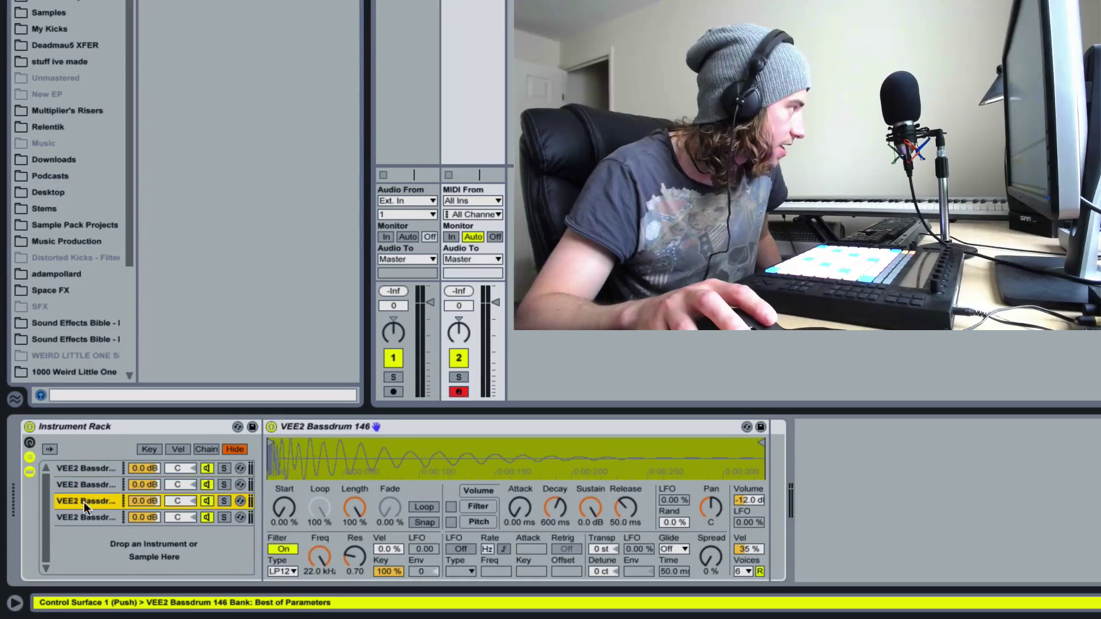
{"action": "left_click", "coordinate": [85, 517]}
{"action": "left_click", "coordinate": [83, 501]}
{"action": "left_click", "coordinate": [80, 486]}
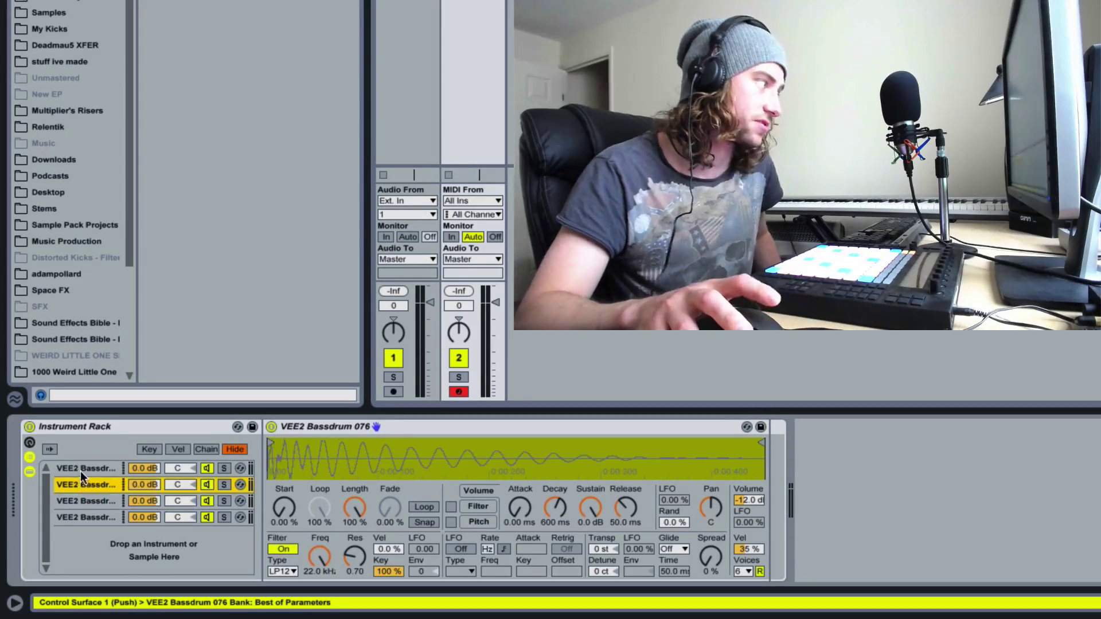
{"action": "left_click", "coordinate": [80, 468]}
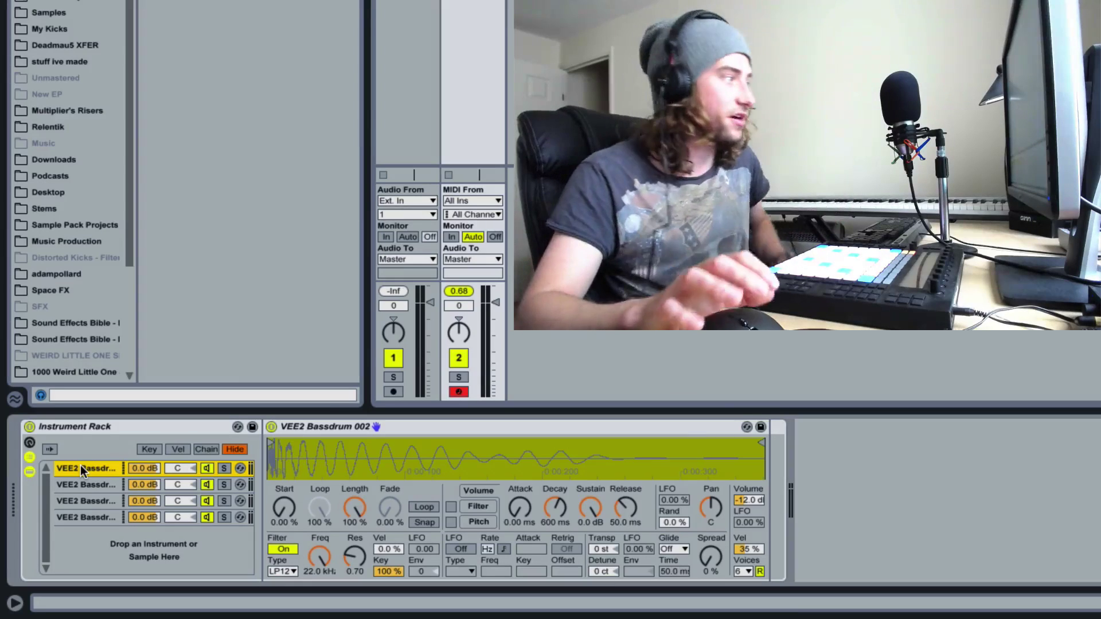
{"action": "left_click", "coordinate": [99, 490]}
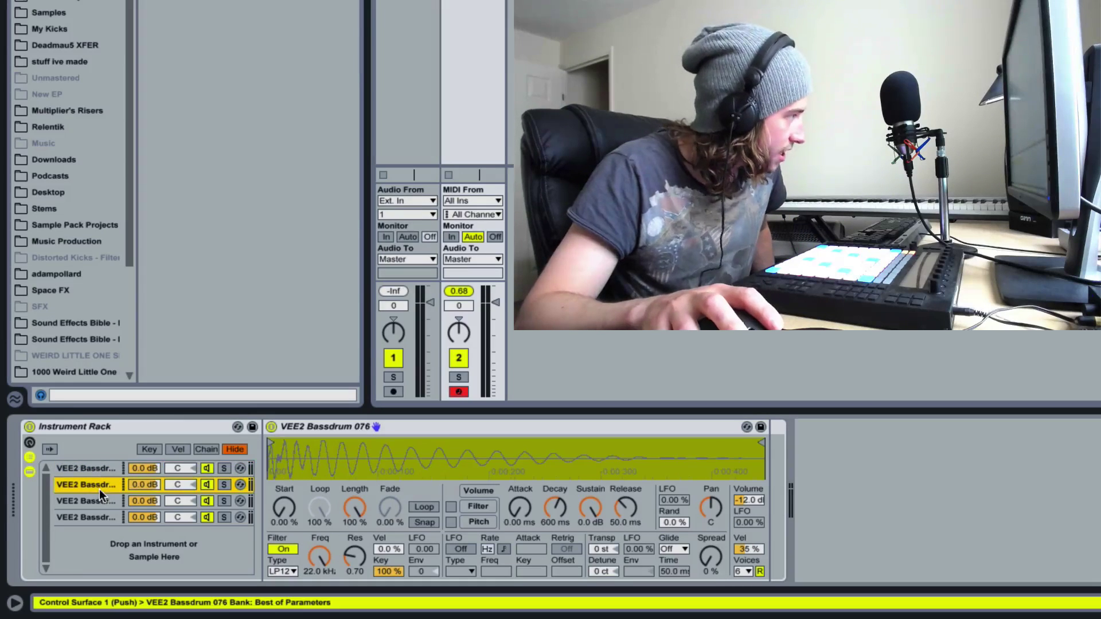
{"action": "left_click", "coordinate": [94, 505]}
{"action": "left_click", "coordinate": [94, 516]}
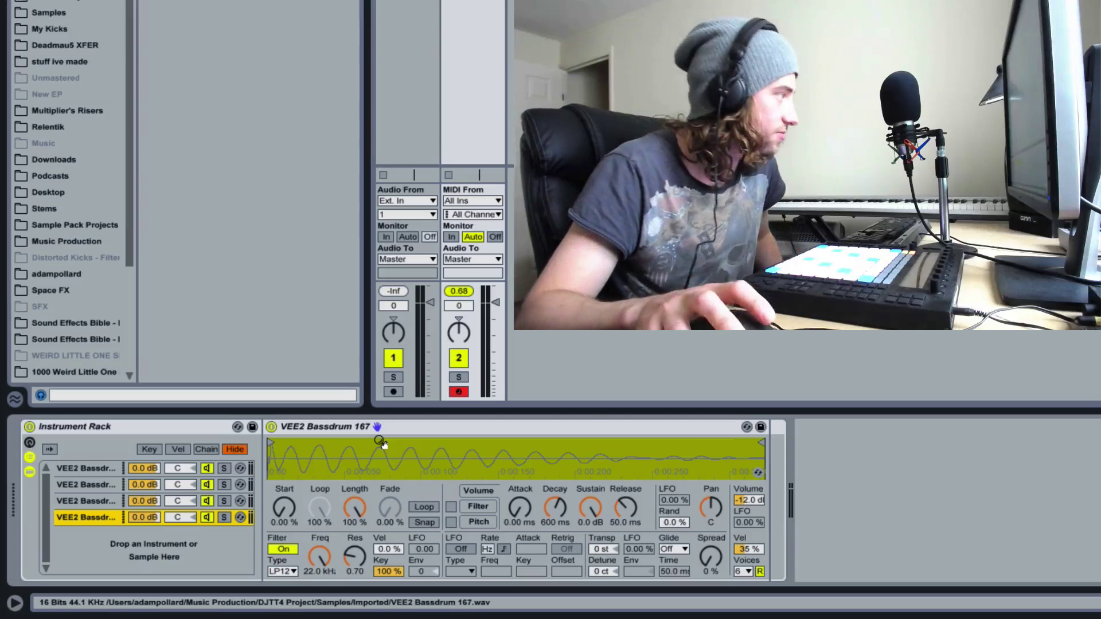
Convert the VEE2 Bassdrum 002 chain's Simpler to Sampler and set its velocity-to-volume amount (Vol<Vel) to 0 %
{"action": "left_click", "coordinate": [98, 469]}
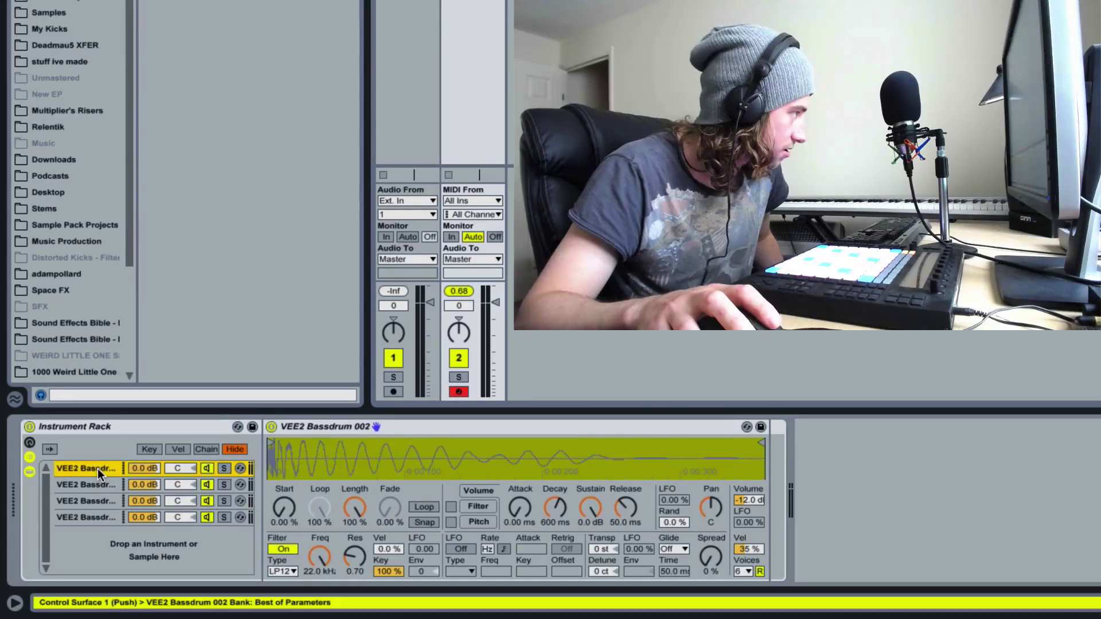
{"action": "right_click", "coordinate": [416, 424]}
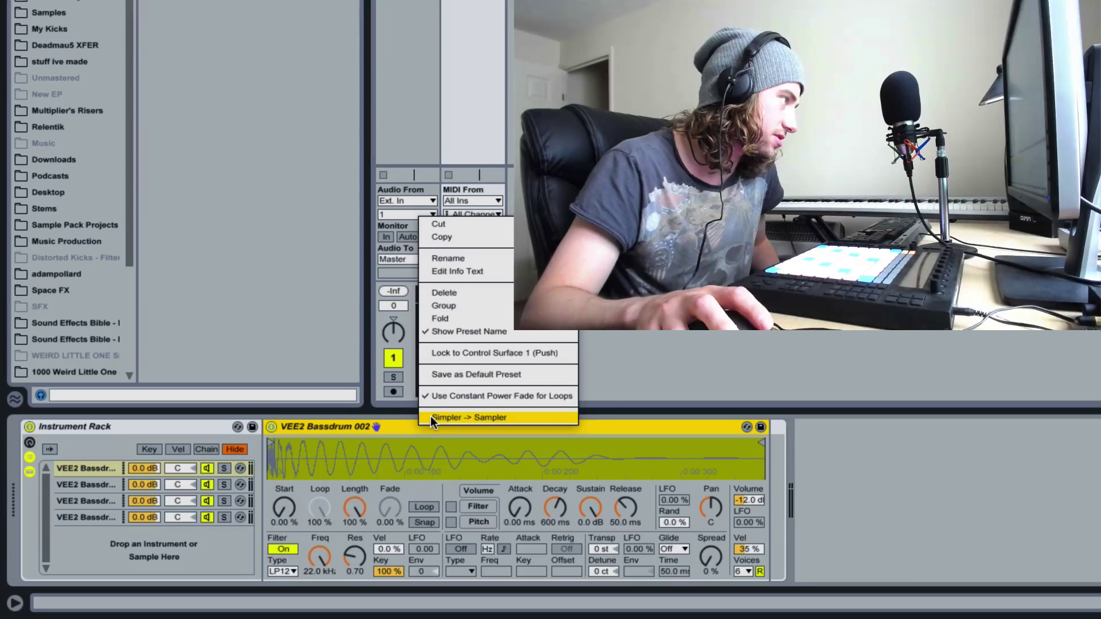
{"action": "left_click", "coordinate": [431, 418]}
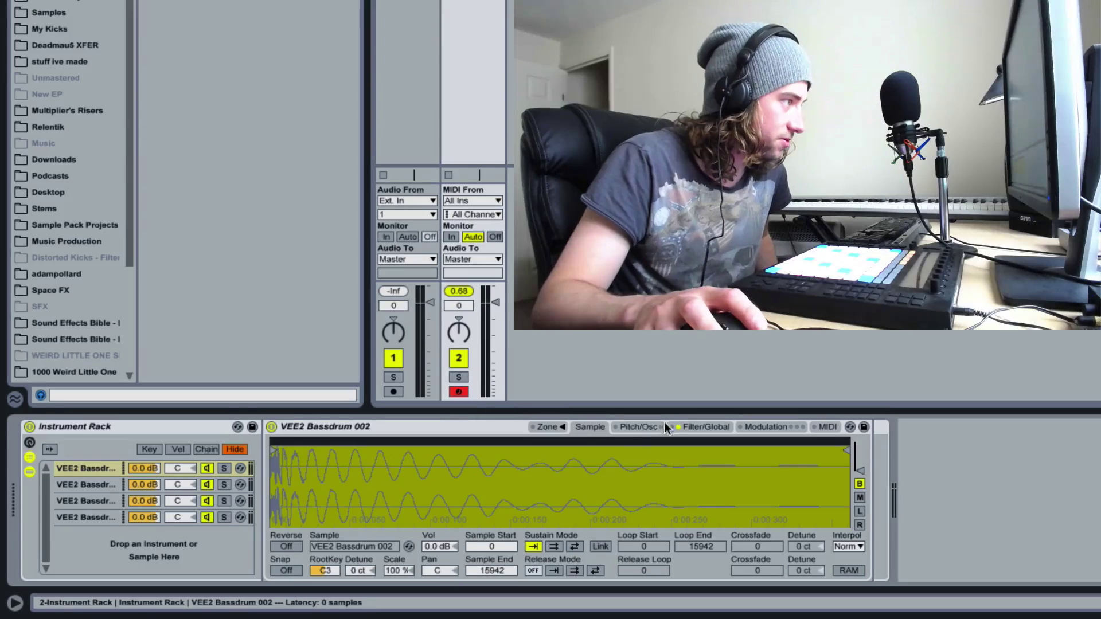
{"action": "left_click", "coordinate": [703, 427]}
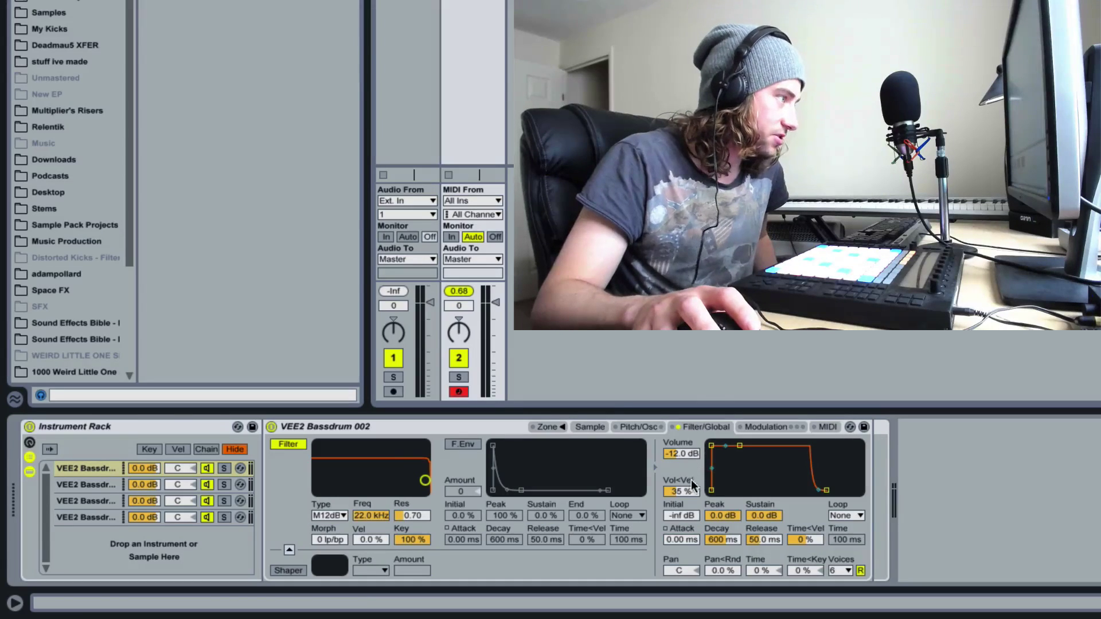
{"action": "left_click_drag", "start_coordinate": [687, 490], "coordinate": [687, 527]}
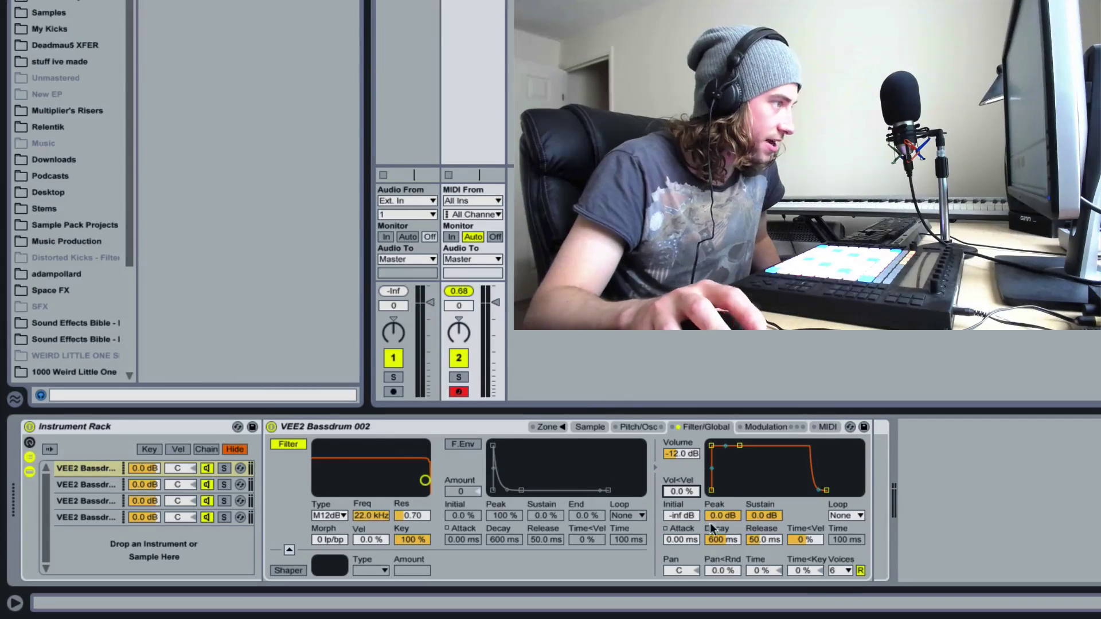
Set the number of voices of the VEE2 Bassdrum 002 Sampler to 1
{"action": "left_click", "coordinate": [839, 568]}
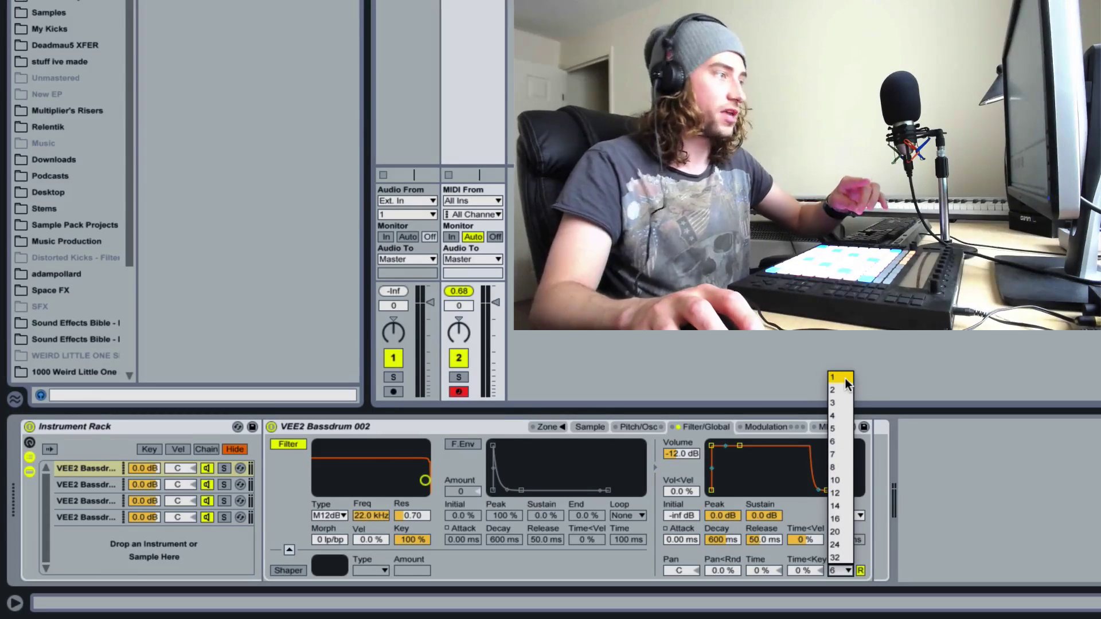
{"action": "left_click", "coordinate": [845, 444]}
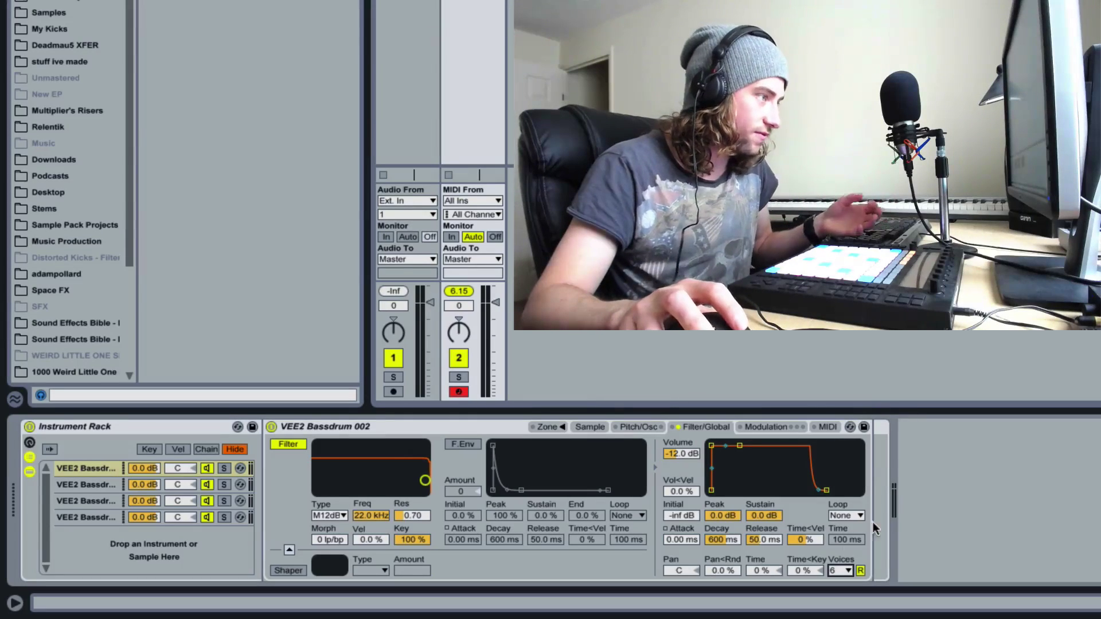
{"action": "left_click", "coordinate": [842, 568]}
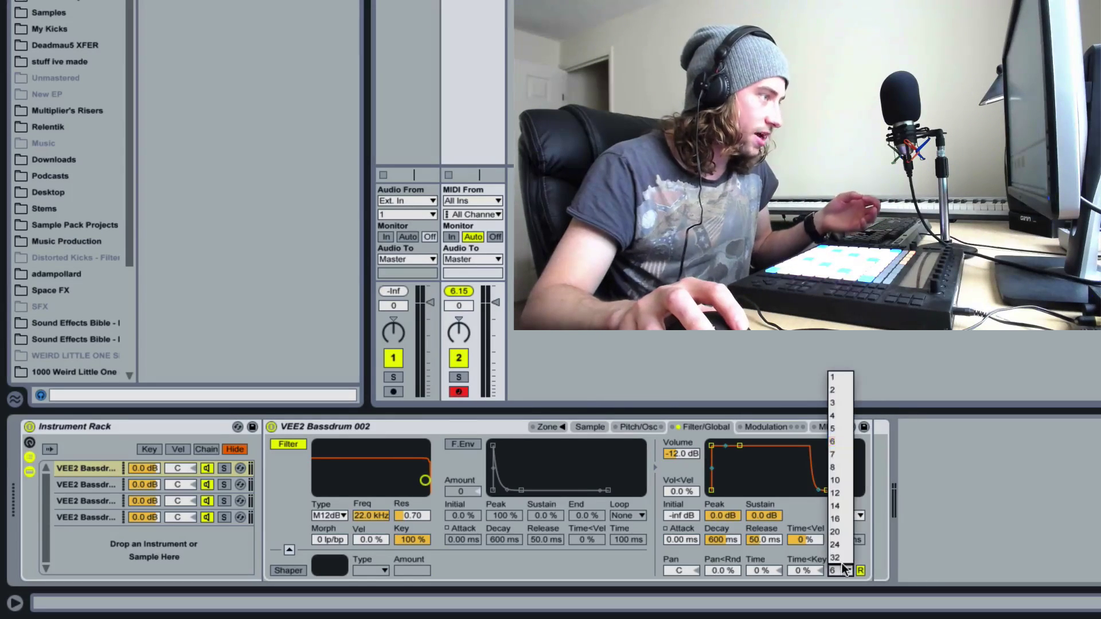
{"action": "left_click", "coordinate": [841, 381]}
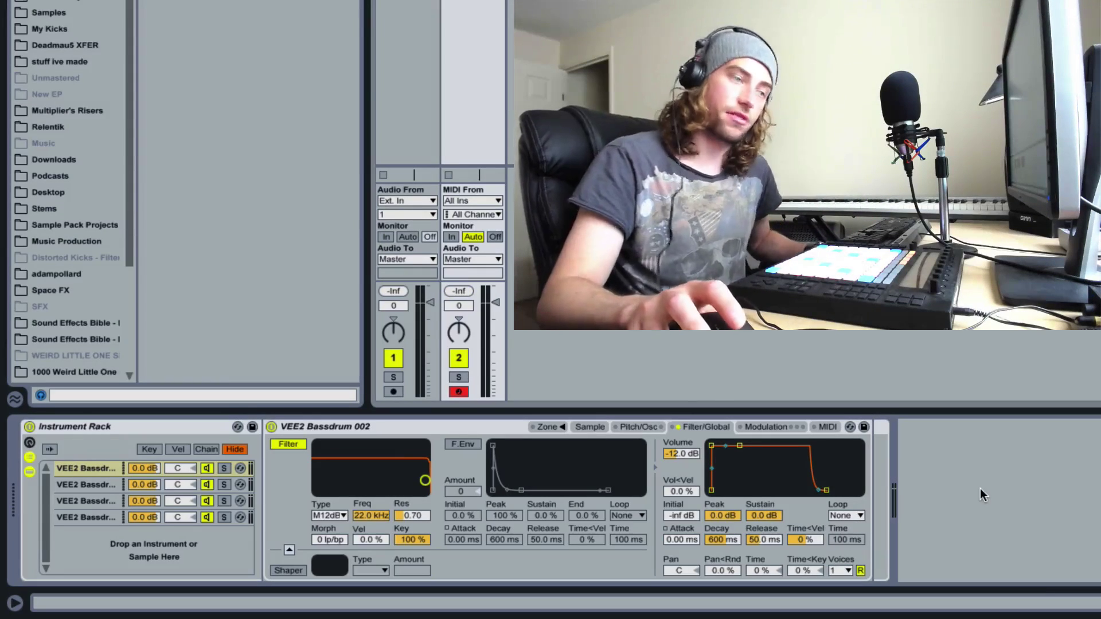
Convert the VEE2 Bassdrum 076 chain's Simpler to Sampler, with Vol<Vel at 0 % and Voices at 1
{"action": "left_click", "coordinate": [74, 484]}
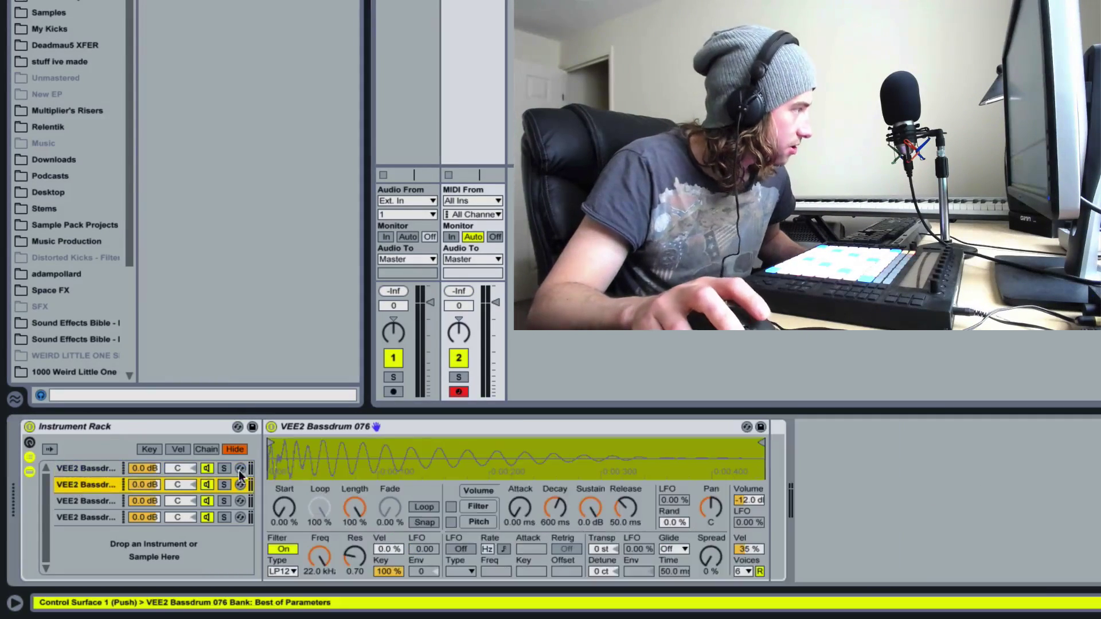
{"action": "right_click", "coordinate": [418, 433]}
{"action": "left_click", "coordinate": [443, 414]}
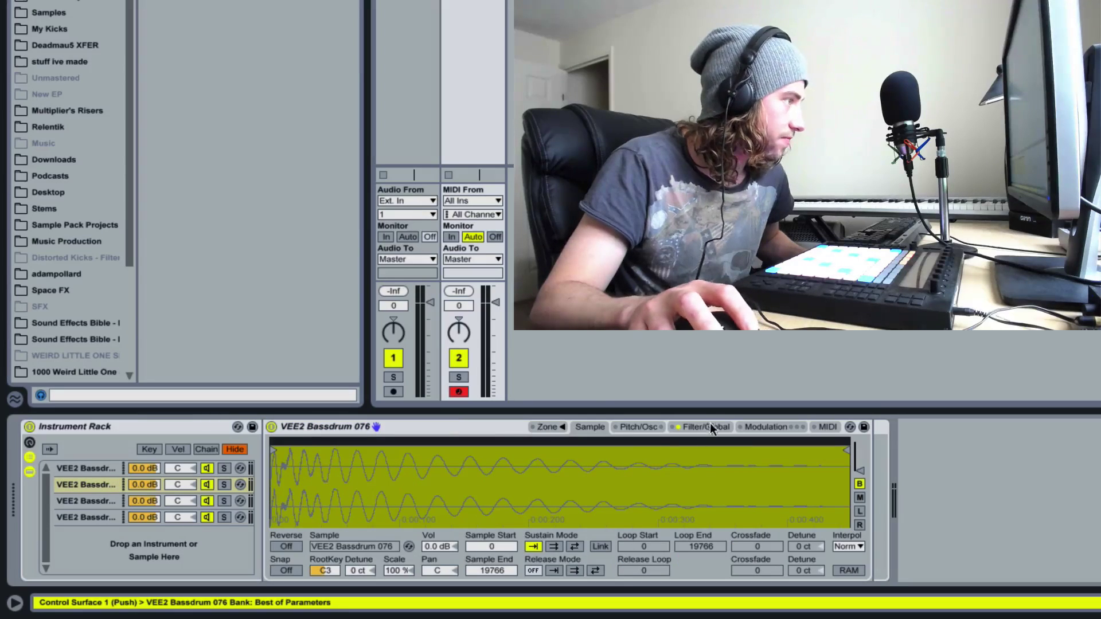
{"action": "left_click", "coordinate": [708, 427]}
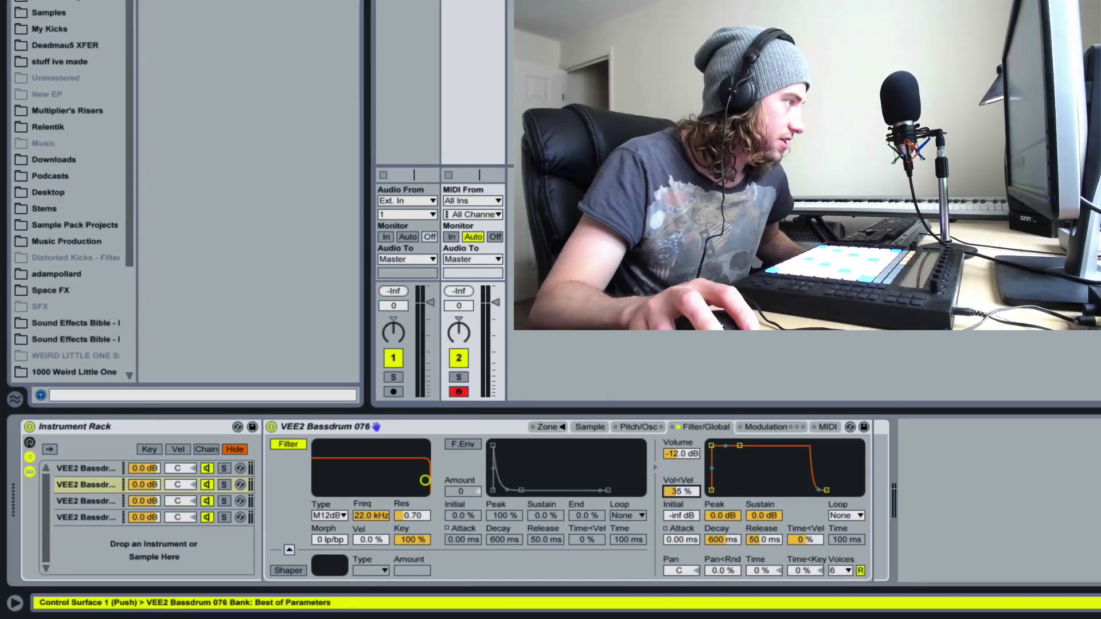
{"action": "left_click_drag", "start_coordinate": [689, 491], "coordinate": [689, 530]}
{"action": "left_click", "coordinate": [847, 570]}
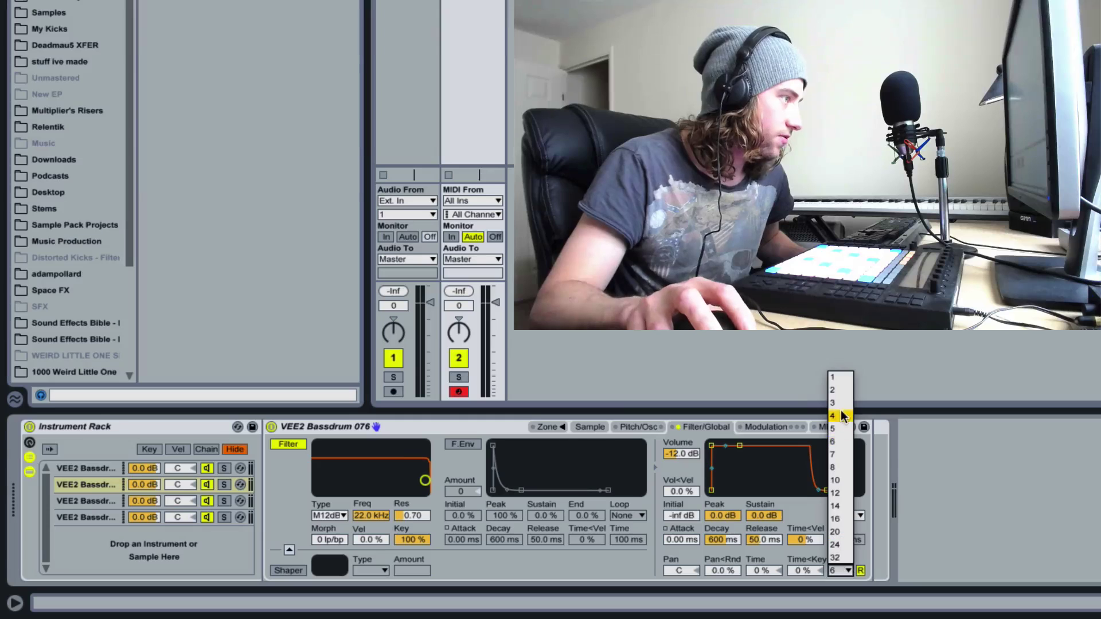
{"action": "left_click", "coordinate": [833, 380]}
Convert the VEE2 Bassdrum 146 chain's Simpler to Sampler
{"action": "left_click", "coordinate": [86, 500]}
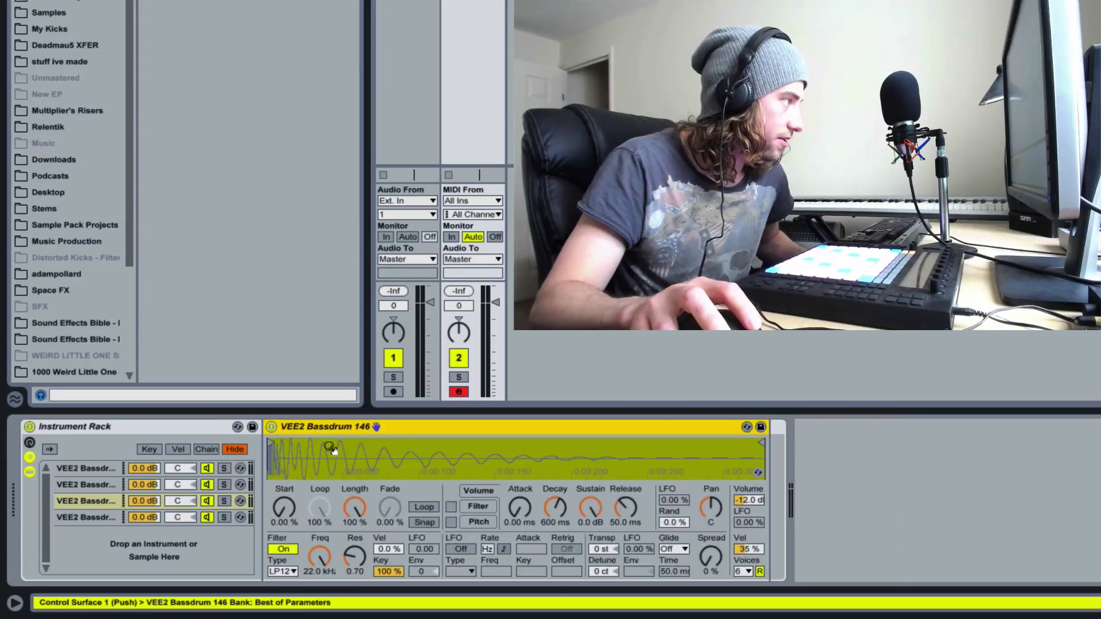
{"action": "right_click", "coordinate": [396, 424]}
{"action": "left_click", "coordinate": [421, 413]}
Set the sample root key of the VEE2 Bassdrum 002 Sampler to G0
{"action": "left_click", "coordinate": [93, 466]}
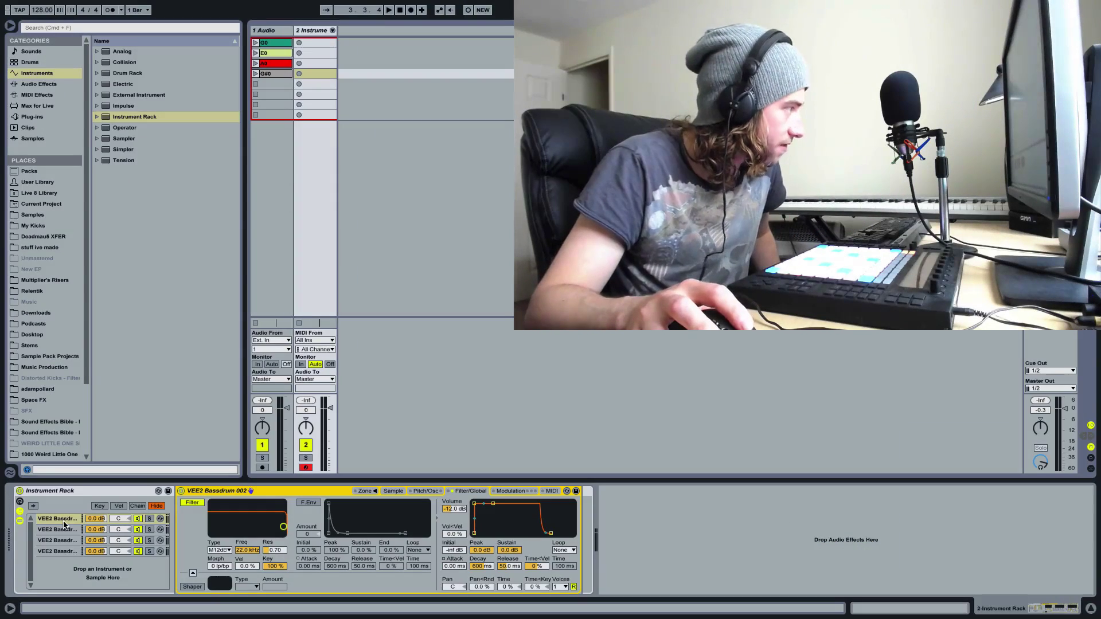
{"action": "left_click", "coordinate": [62, 518]}
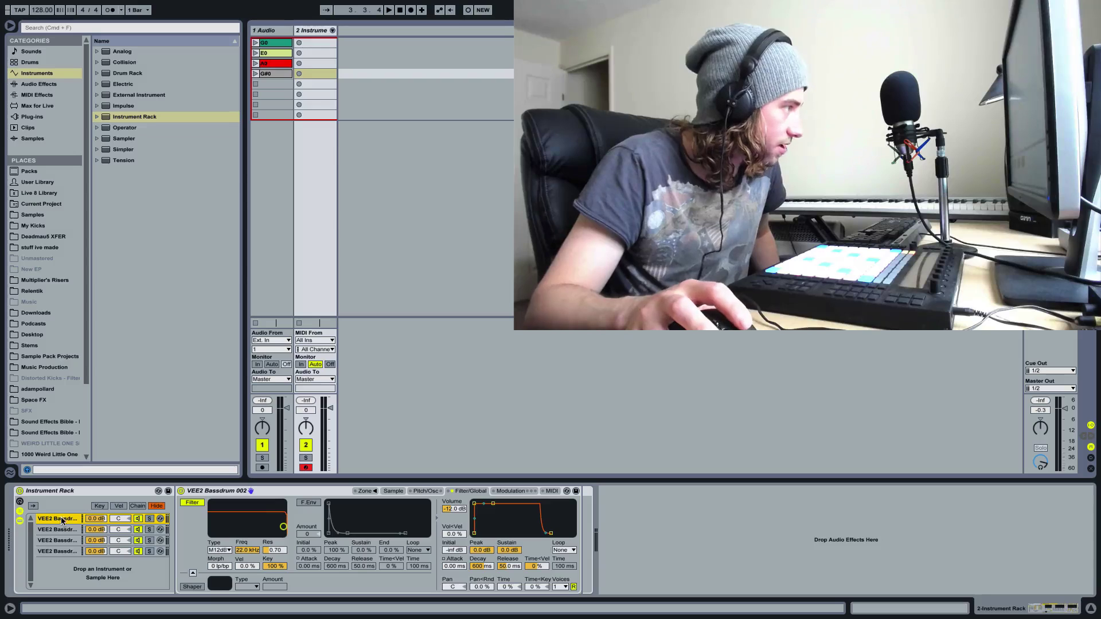
{"action": "left_click", "coordinate": [393, 491]}
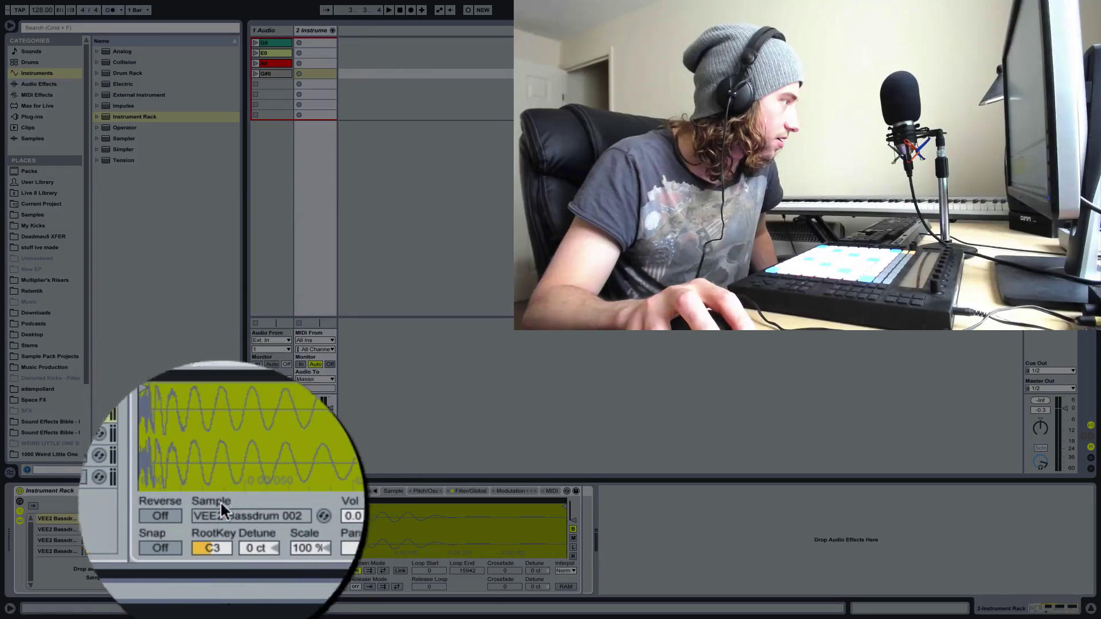
{"action": "left_click", "coordinate": [220, 543]}
{"action": "key", "text": "Down"}
{"action": "key", "text": "Down"}
{"action": "key", "text": "Down"}
{"action": "key", "text": "Down"}
{"action": "left_click_drag", "start_coordinate": [220, 544], "coordinate": [224, 559]}
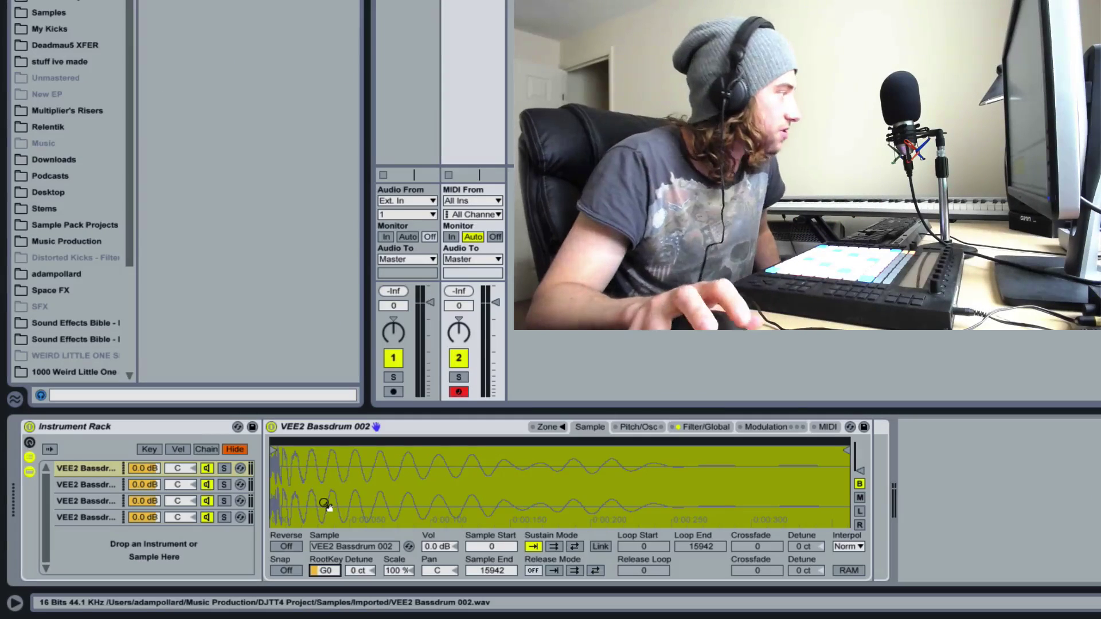
Set the sample root key of the VEE2 Bassdrum 076 Sampler to E0 and select the third bassdrum chain
{"action": "left_click", "coordinate": [88, 483]}
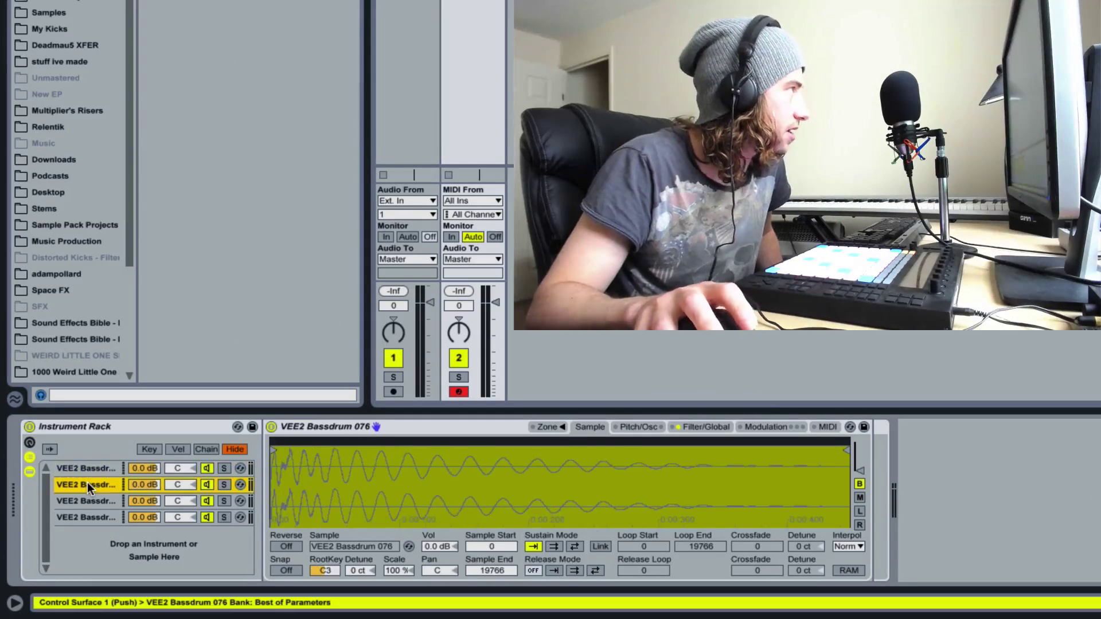
{"action": "left_click_drag", "start_coordinate": [328, 570], "coordinate": [328, 591]}
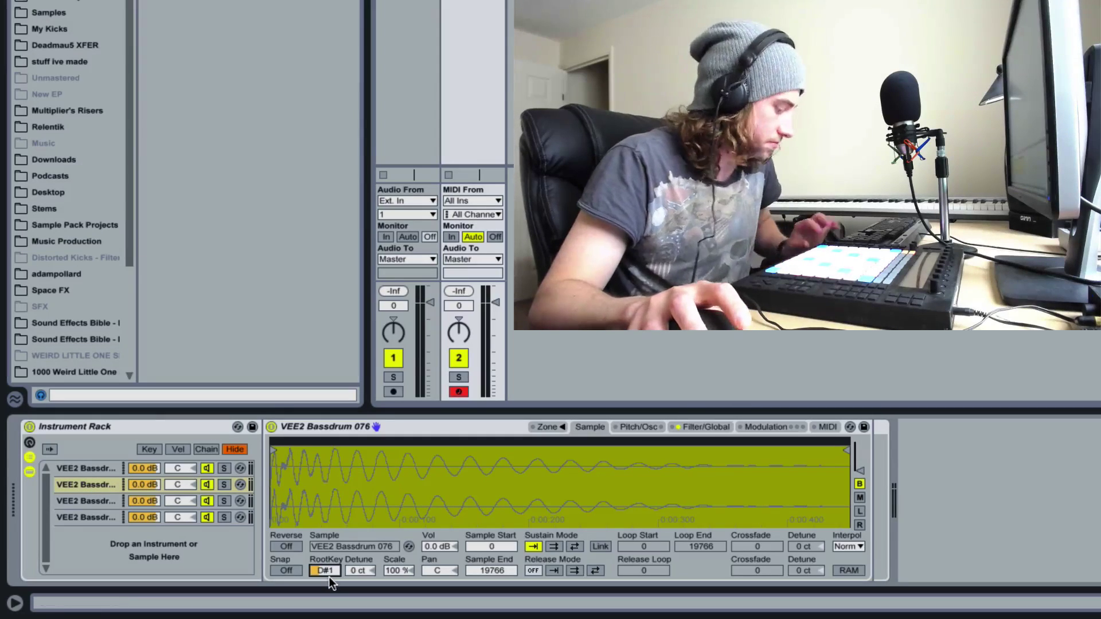
{"action": "scroll", "coordinate": [333, 568], "scroll_direction": "down", "scroll_amount": 7}
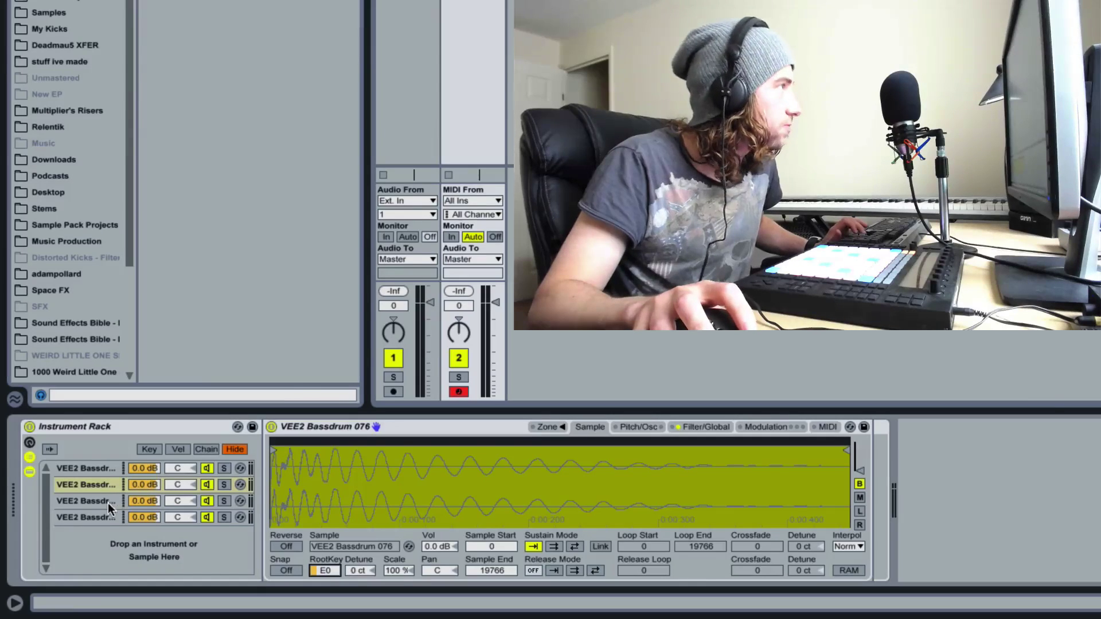
{"action": "left_click", "coordinate": [108, 503]}
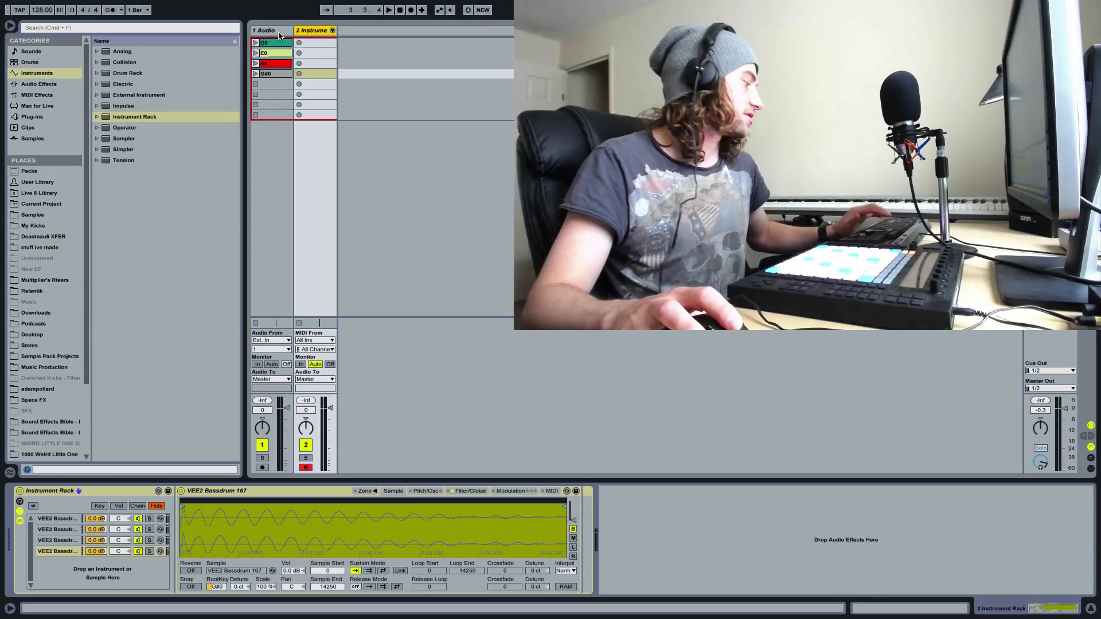
Delete the audio track that holds the four original kick clips
{"action": "left_click", "coordinate": [279, 36]}
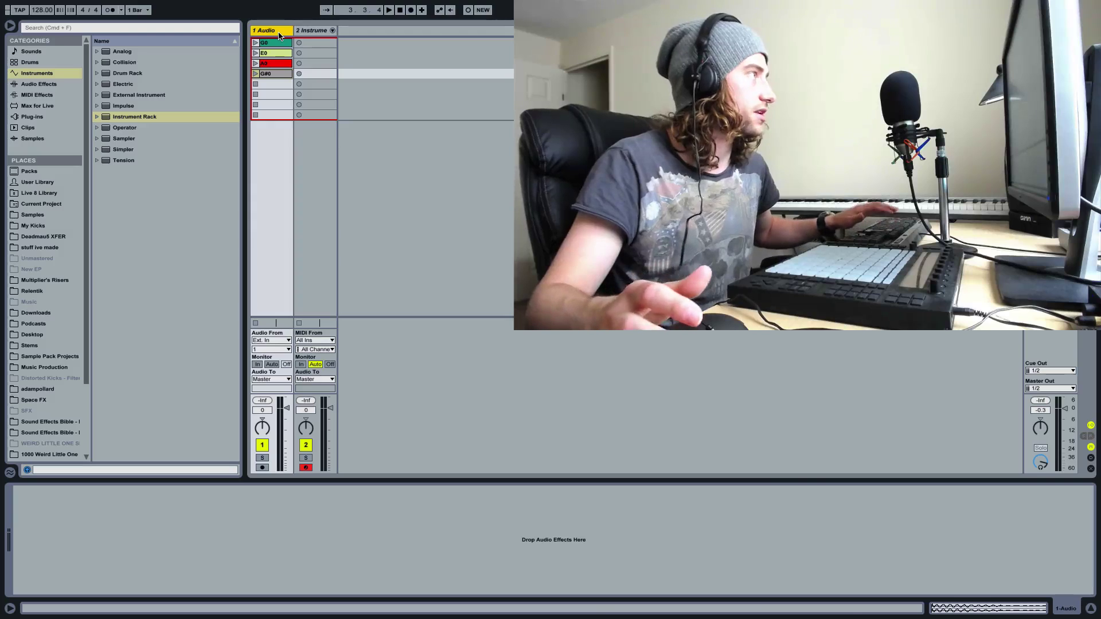
{"action": "key", "text": "Delete"}
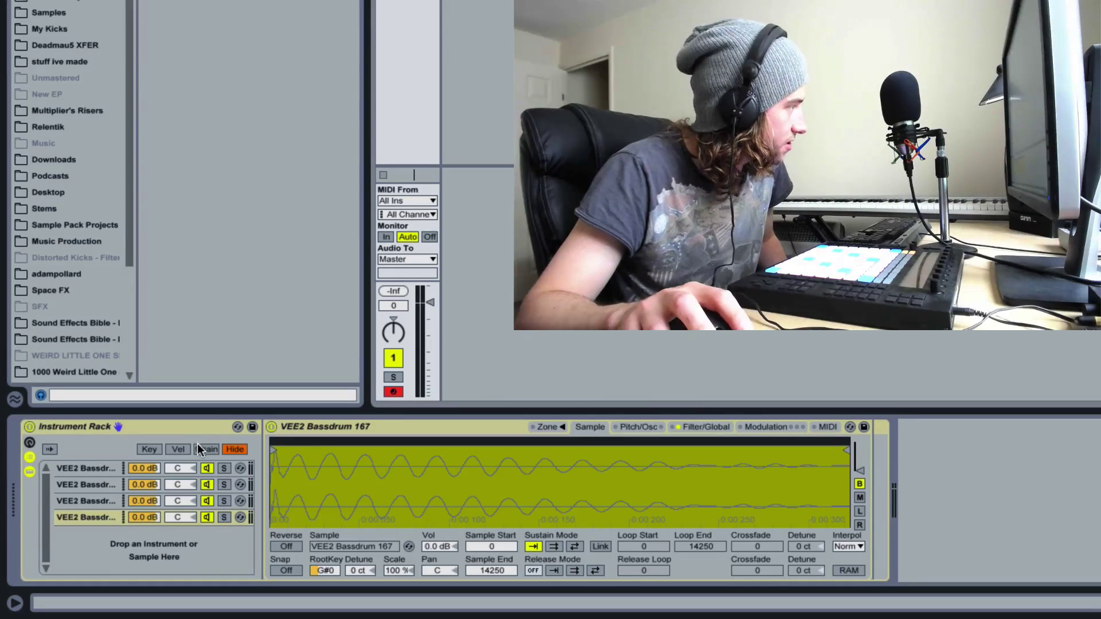
Extend the chain select zones of all four chains across the full 0–127 range and distribute the ranges equally
{"action": "left_click", "coordinate": [199, 452]}
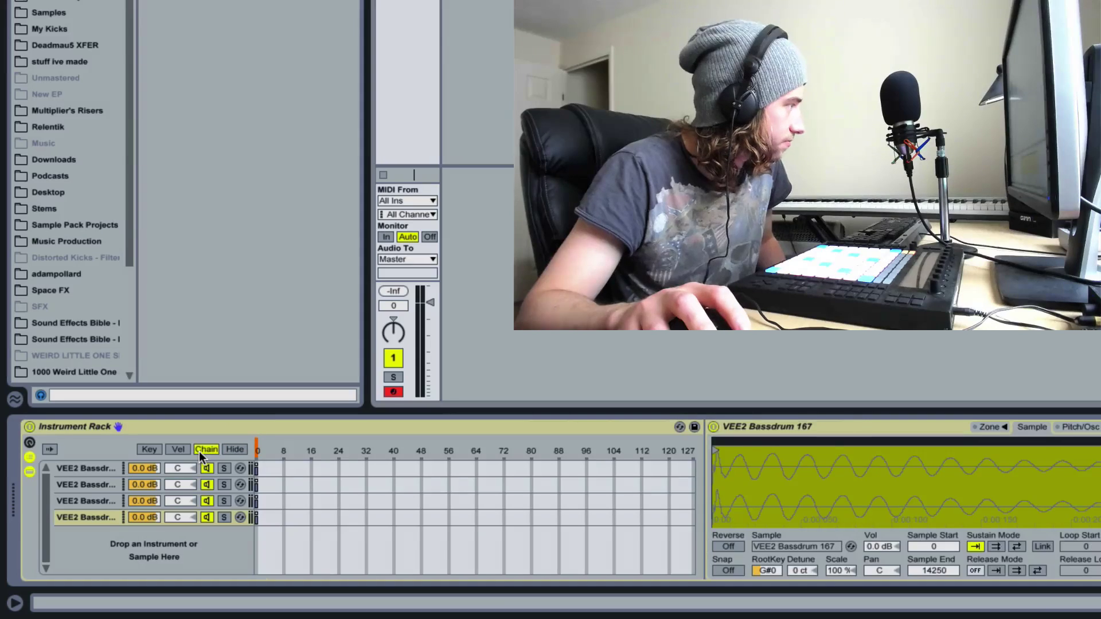
{"action": "left_click", "coordinate": [105, 469], "text": "shift"}
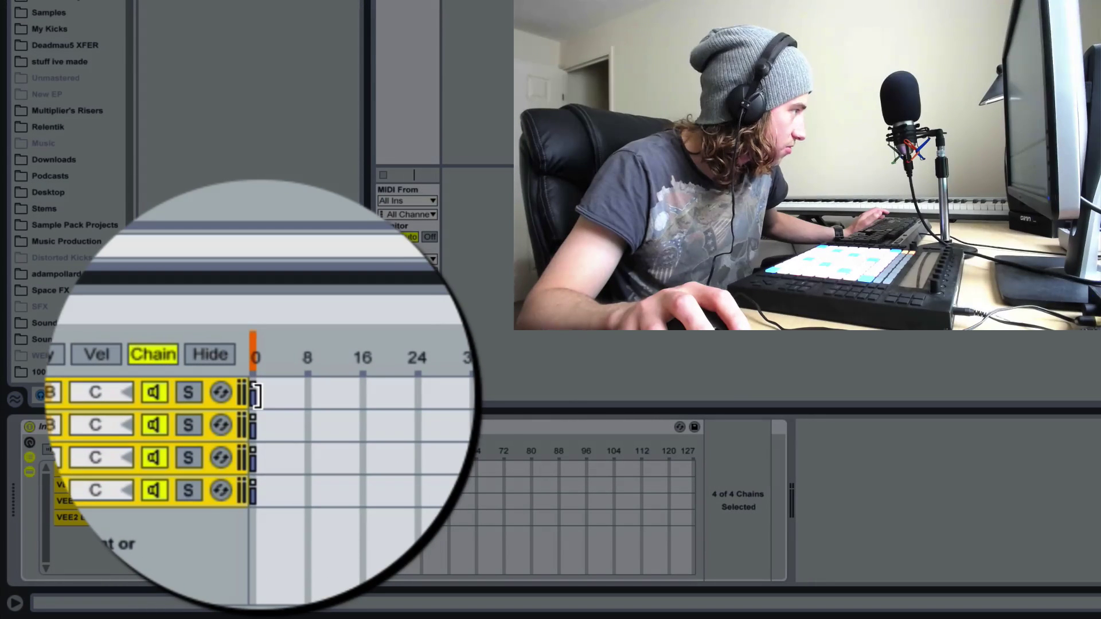
{"action": "left_click_drag", "start_coordinate": [257, 396], "coordinate": [700, 394]}
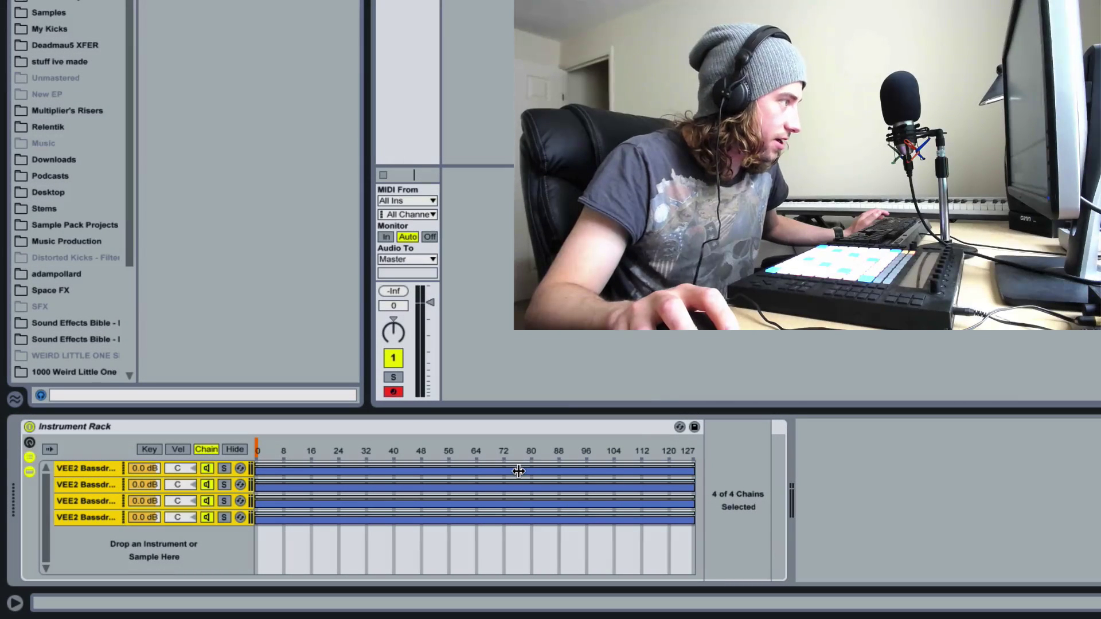
{"action": "right_click", "coordinate": [519, 471]}
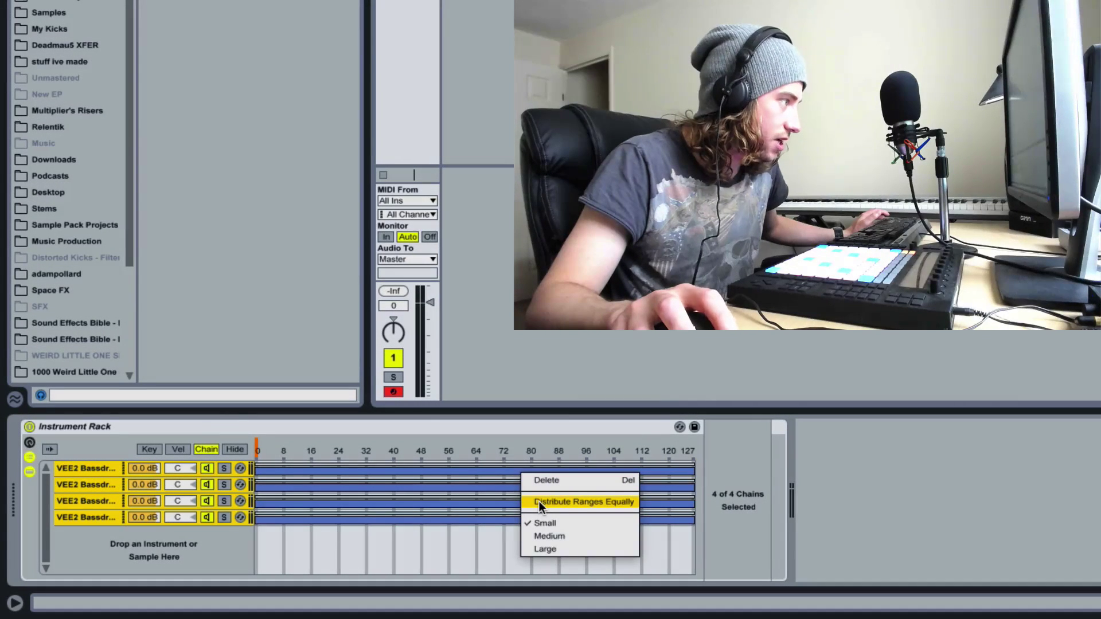
{"action": "left_click", "coordinate": [539, 501]}
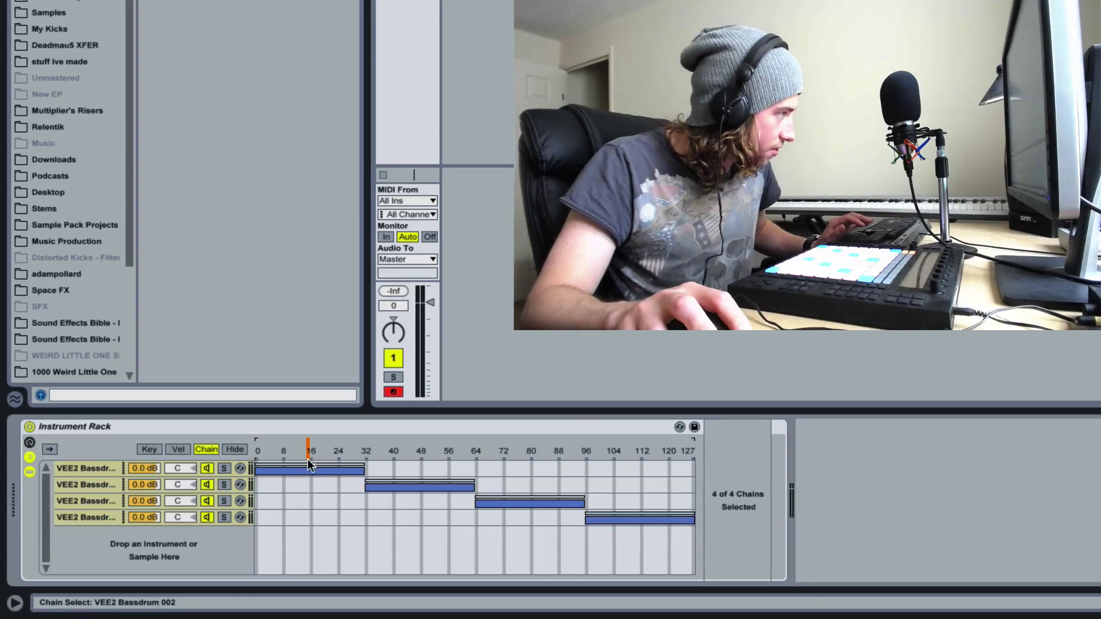
Select the VEE2 Bassdrum 002 chain and move the chain selector into the second chain's zone at about 43
{"action": "left_click", "coordinate": [101, 470]}
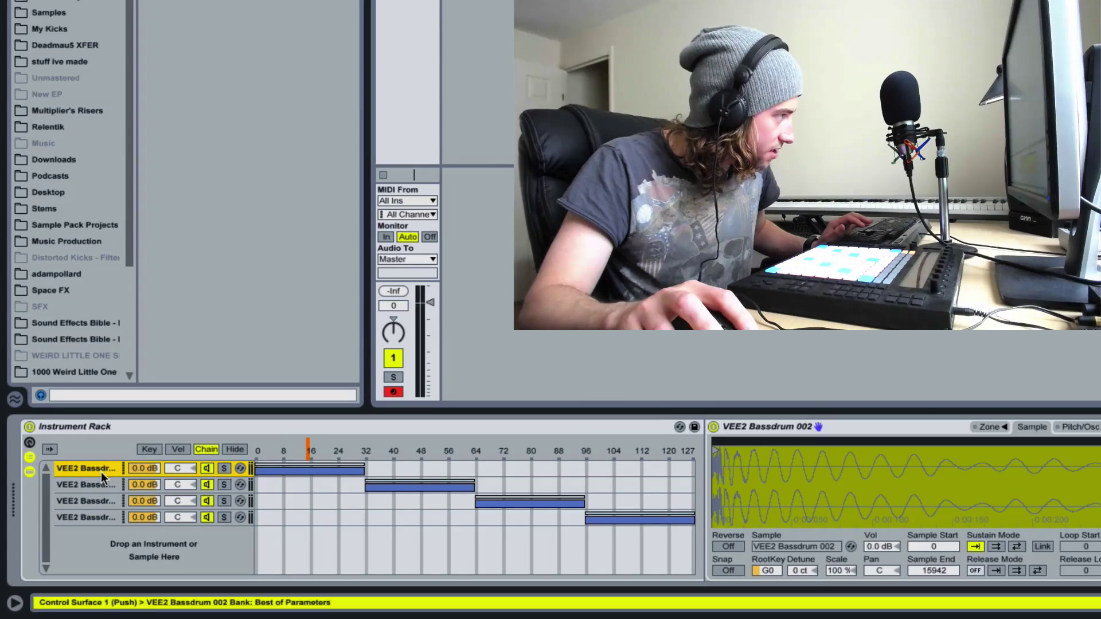
{"action": "left_click_drag", "start_coordinate": [305, 450], "coordinate": [400, 449]}
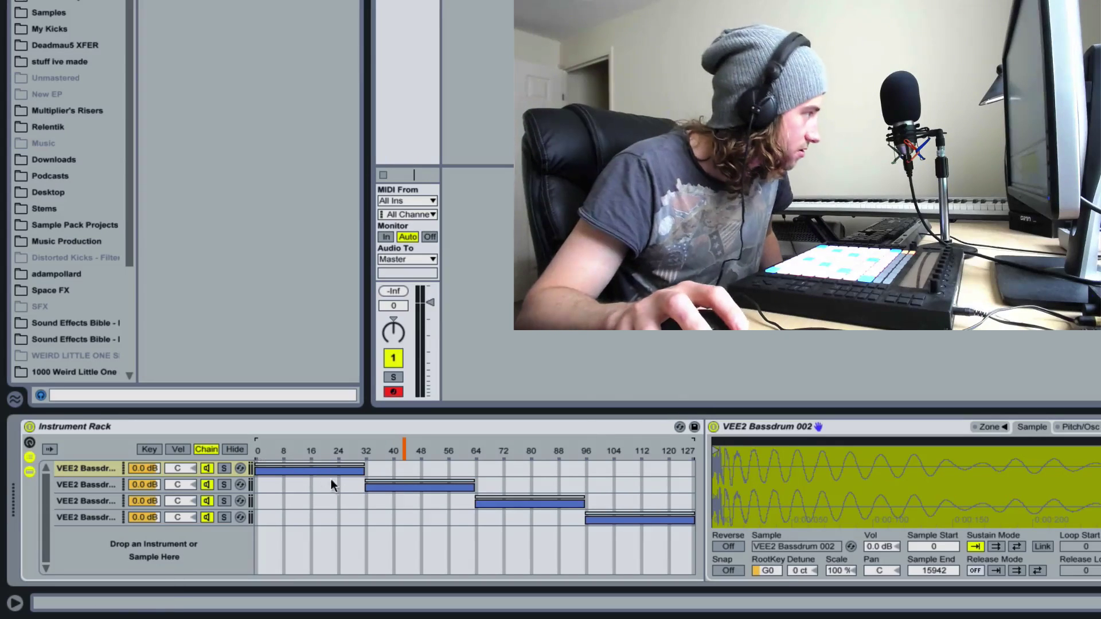
Overlap and crossfade the four neighbouring chain zones, ending the VEE2 Bassdrum 002 zone at 39 with its fade-out starting at 25
{"action": "left_click_drag", "start_coordinate": [365, 470], "coordinate": [342, 497]}
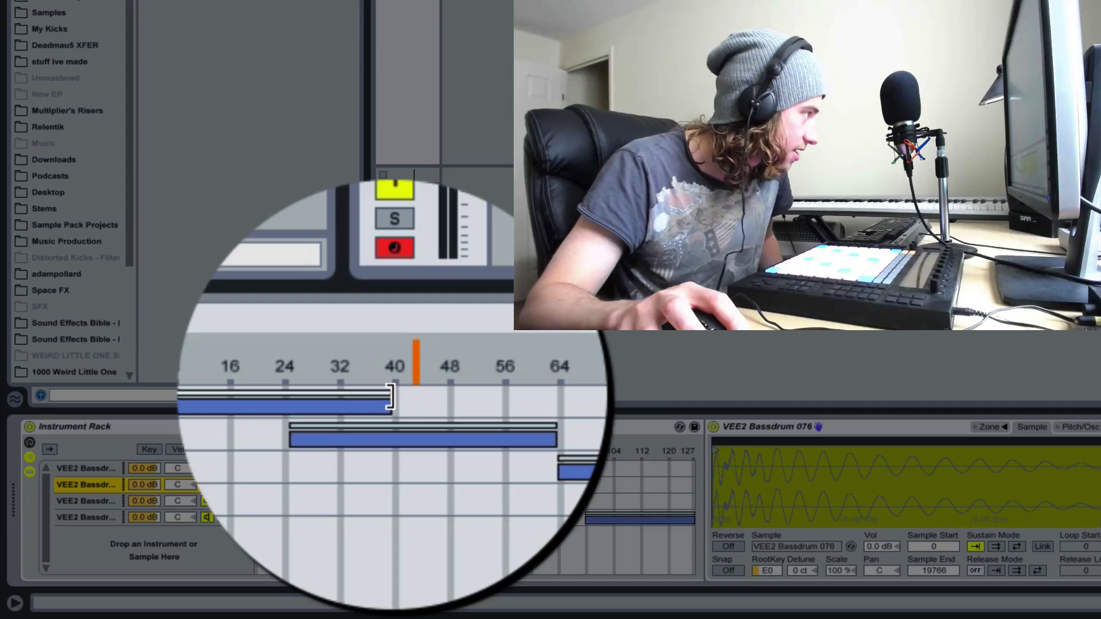
{"action": "left_click", "coordinate": [393, 464]}
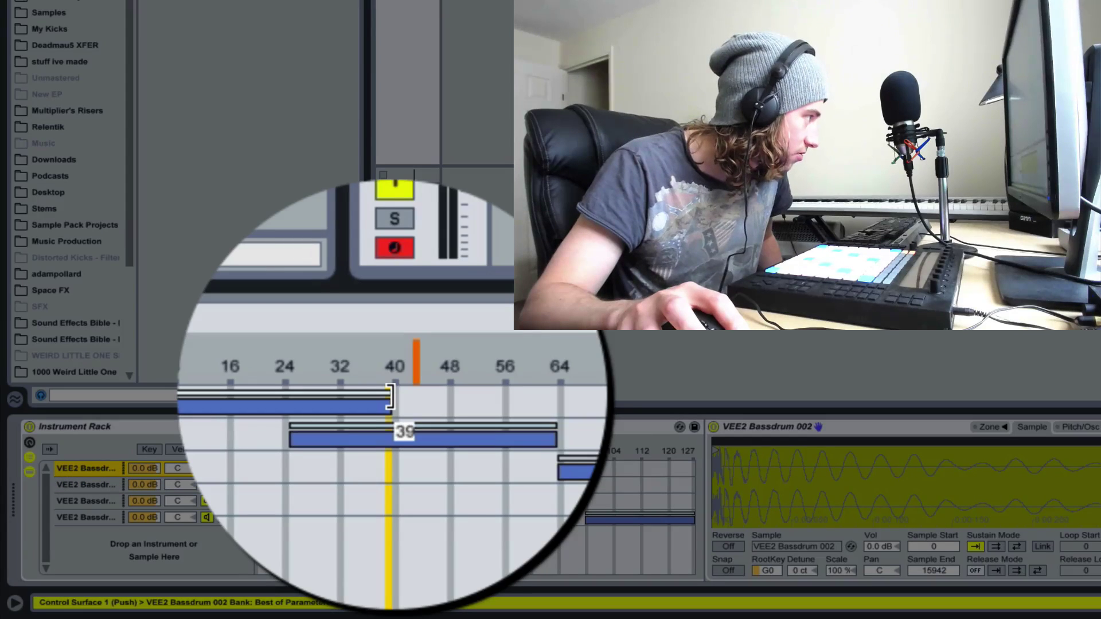
{"action": "left_click_drag", "start_coordinate": [391, 464], "coordinate": [338, 464]}
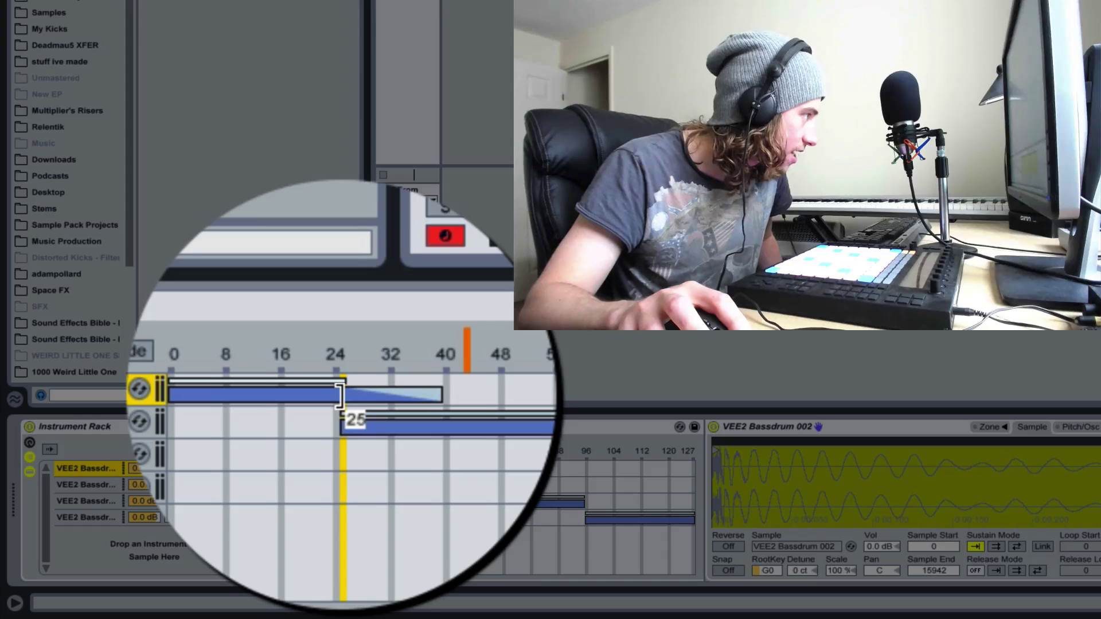
{"action": "left_click_drag", "start_coordinate": [339, 395], "coordinate": [394, 486]}
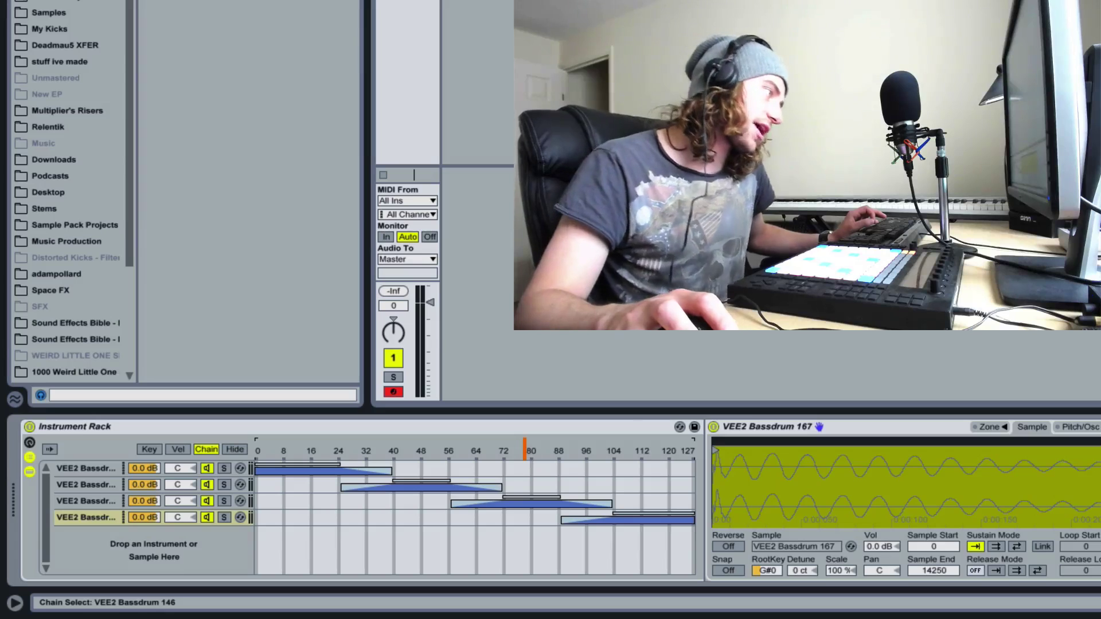
Move the chain selector into the first crossfade at about 29 and map it to Macro 1
{"action": "left_click_drag", "start_coordinate": [524, 448], "coordinate": [356, 448]}
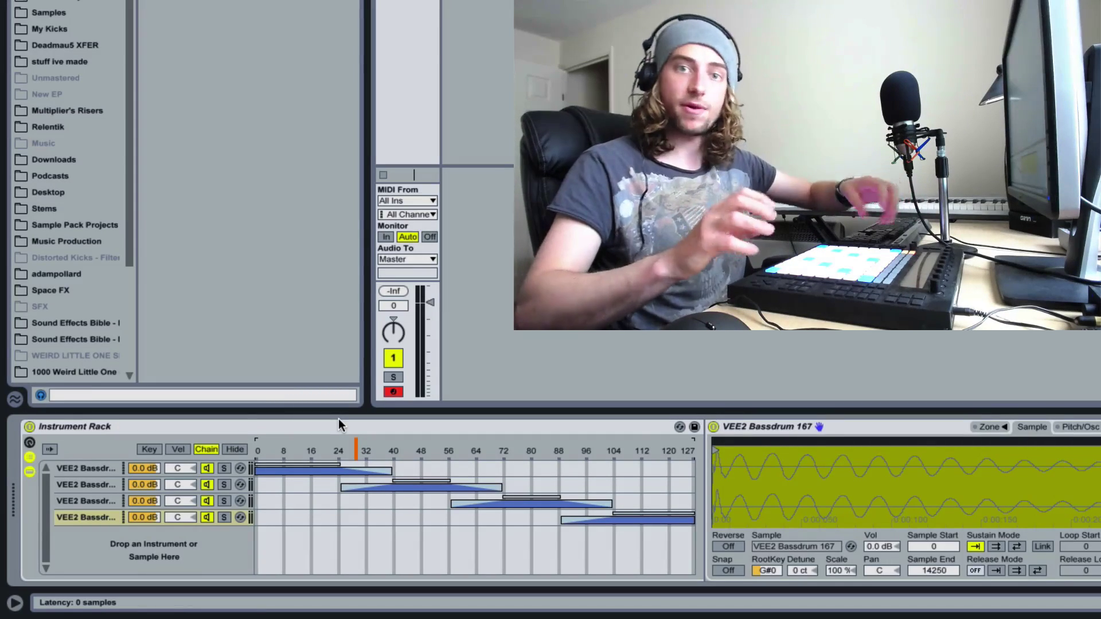
{"action": "right_click", "coordinate": [362, 446]}
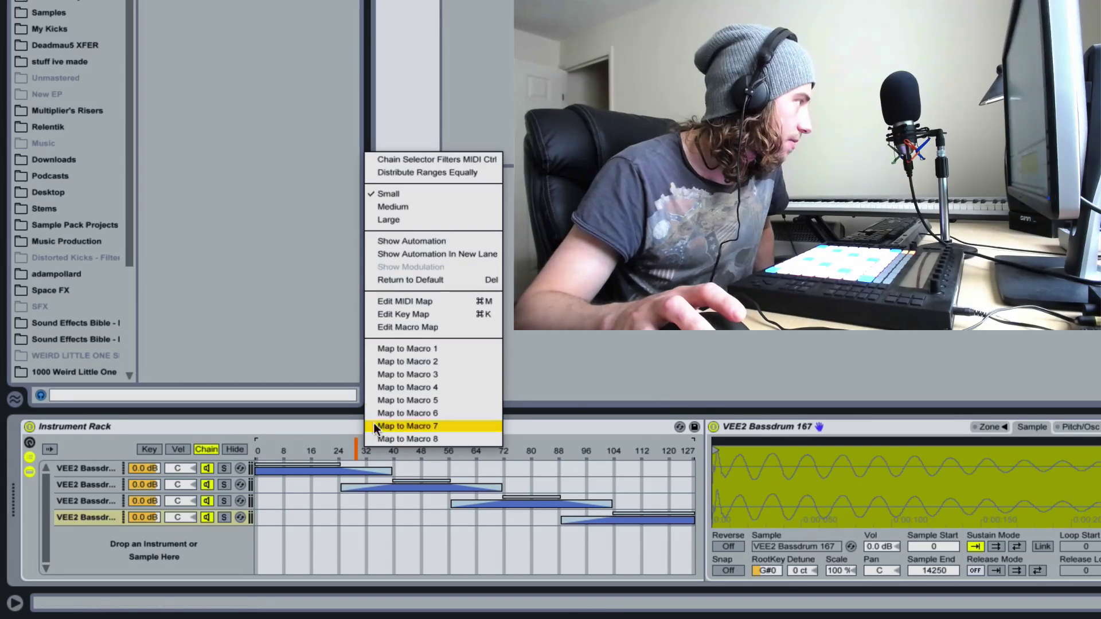
{"action": "left_click", "coordinate": [404, 349]}
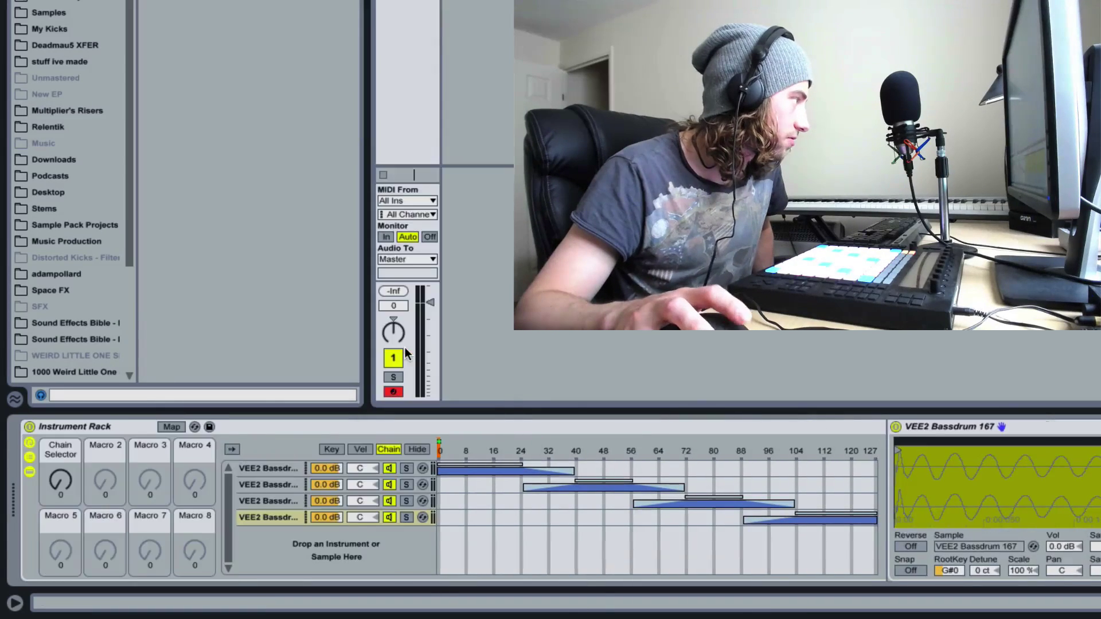
Rename the Chain Selector macro as TopSelector and sweep it through the four chain zones
{"action": "right_click", "coordinate": [64, 452]}
{"action": "left_click", "coordinate": [95, 348]}
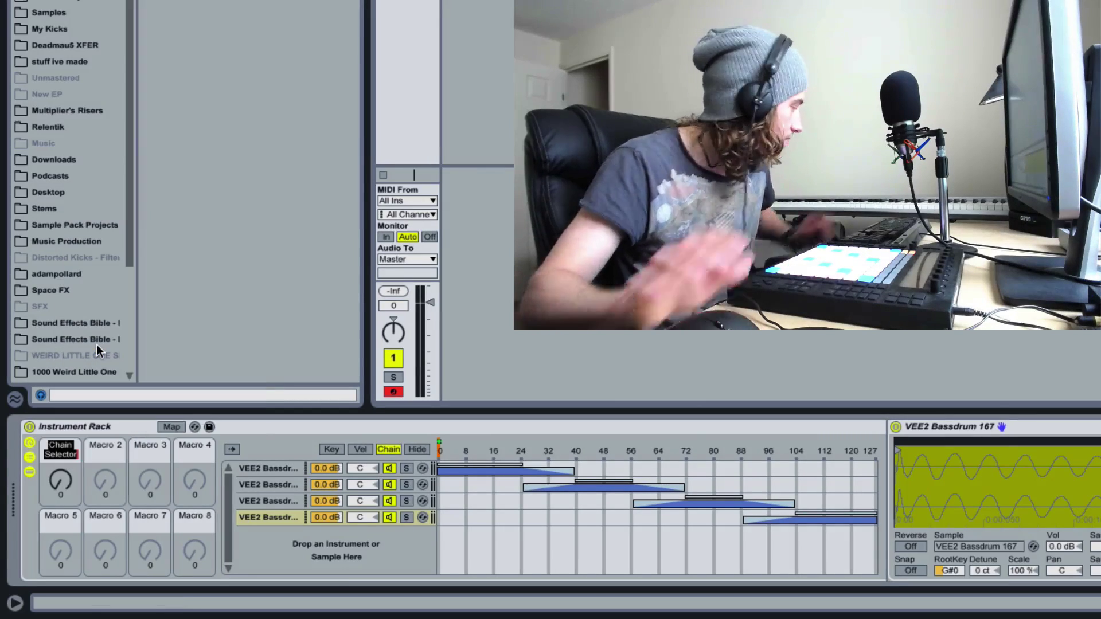
{"action": "type", "text": "TopS"}
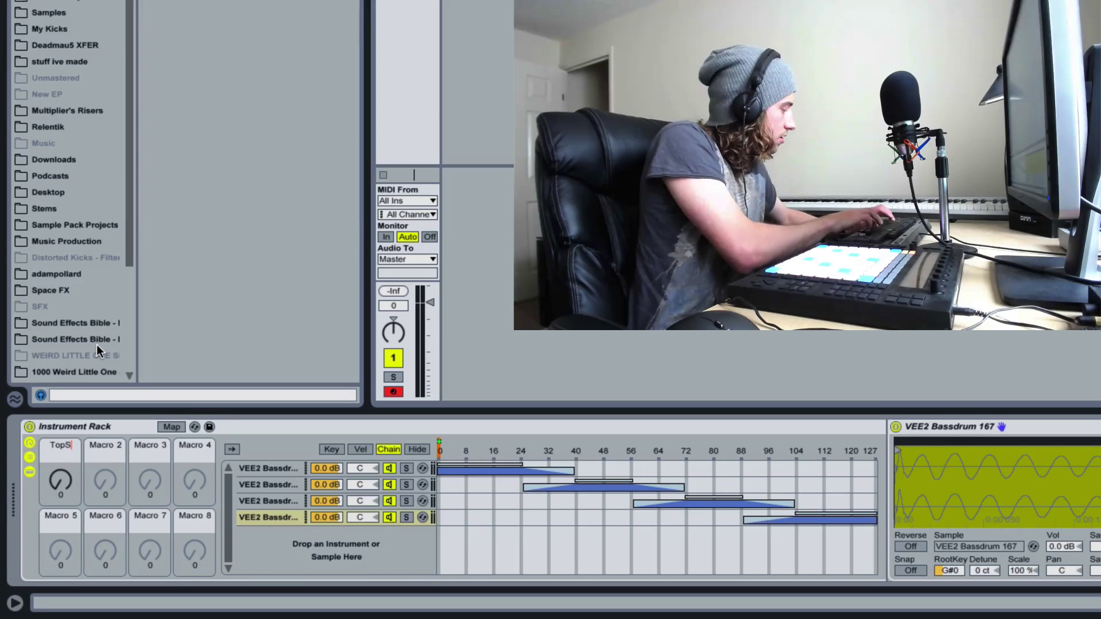
{"action": "type", "text": "elec"}
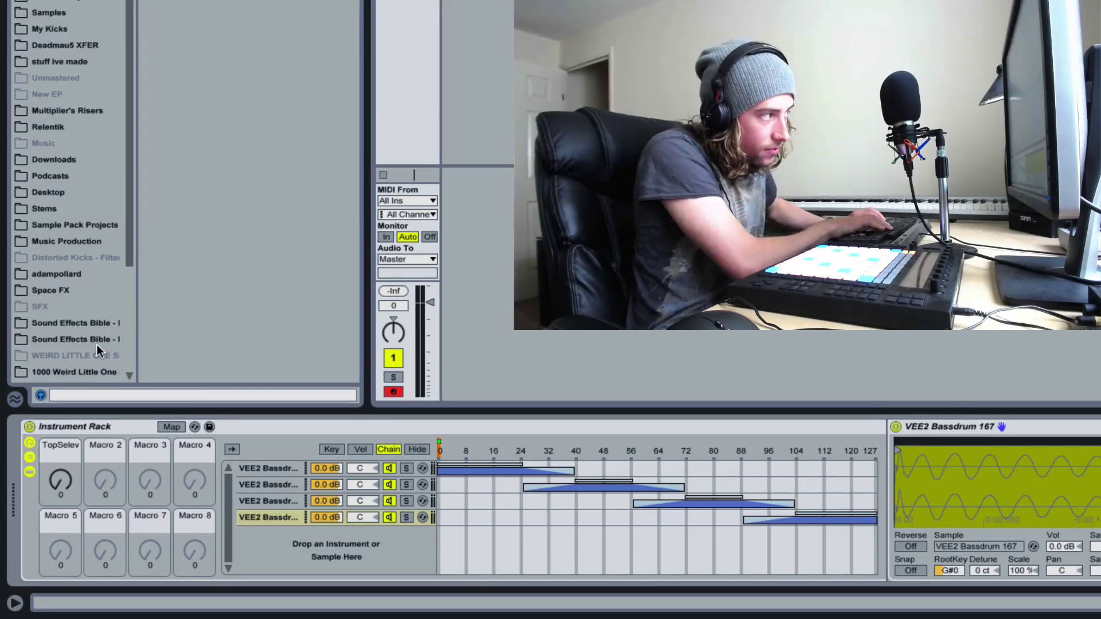
{"action": "type", "text": "tor"}
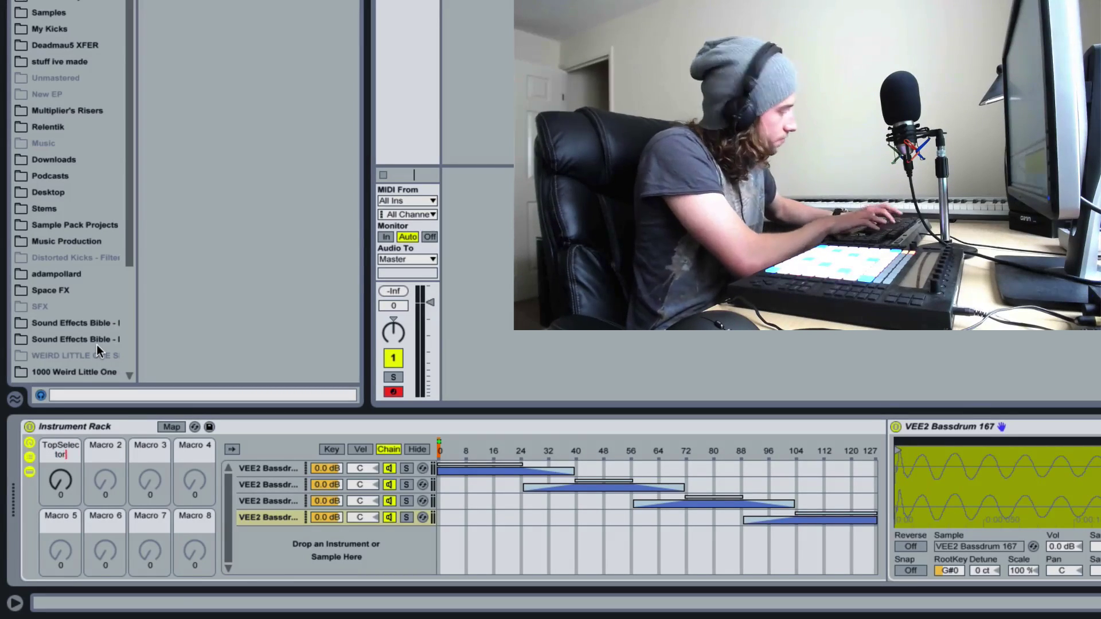
{"action": "key", "text": "Return"}
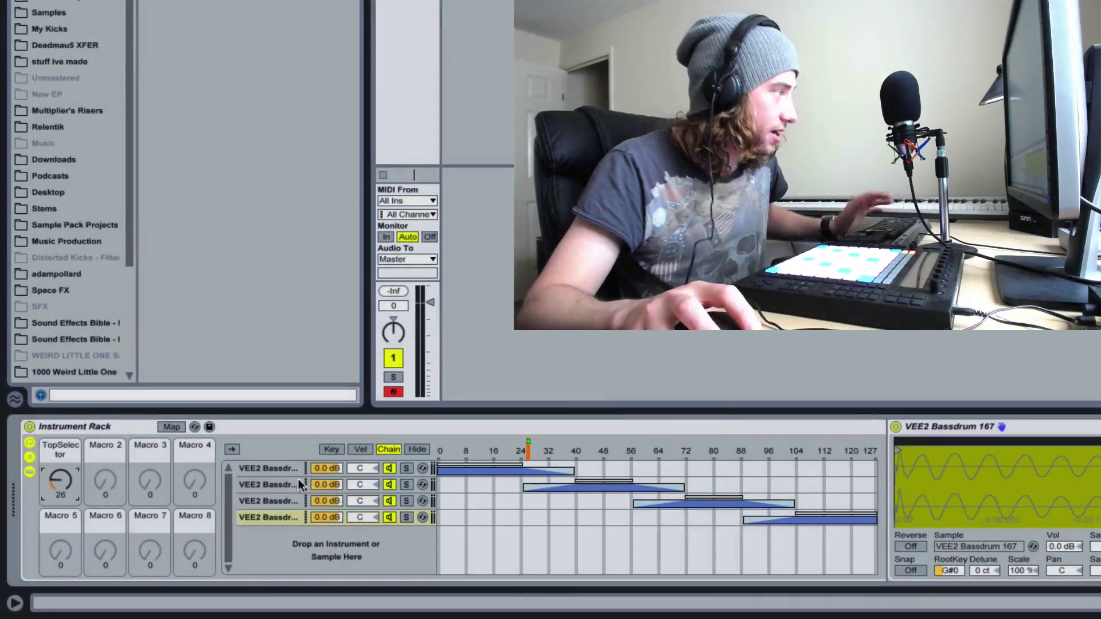
{"action": "left_click_drag", "start_coordinate": [61, 480], "coordinate": [60, 434]}
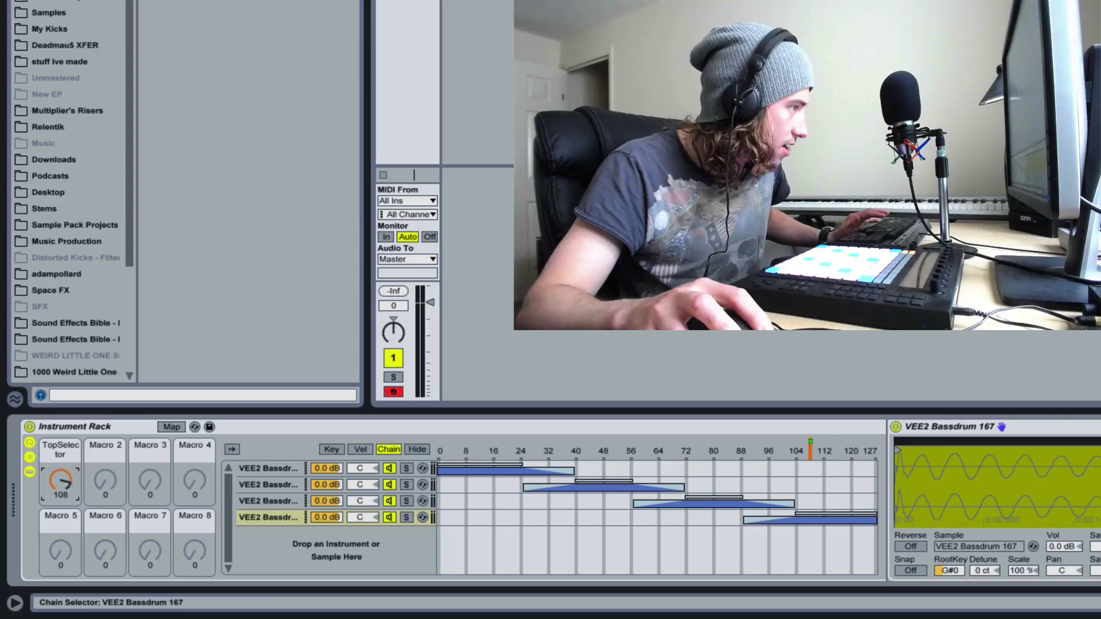
{"action": "left_click_drag", "start_coordinate": [60, 481], "coordinate": [60, 530]}
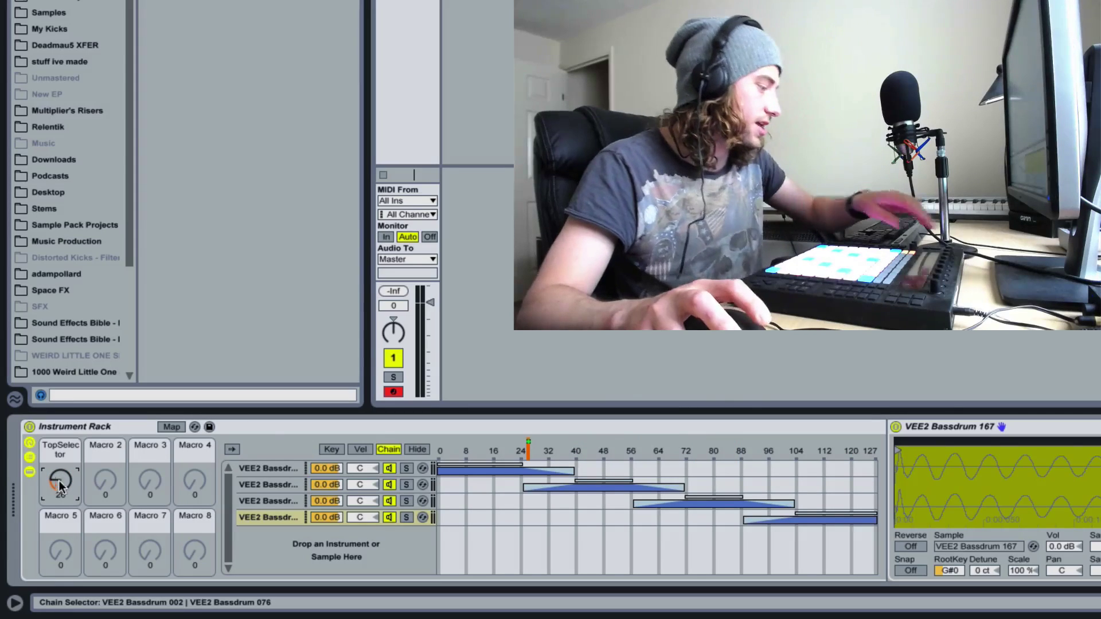
Rename the Instrument Rack as Tops
{"action": "left_click", "coordinate": [271, 424]}
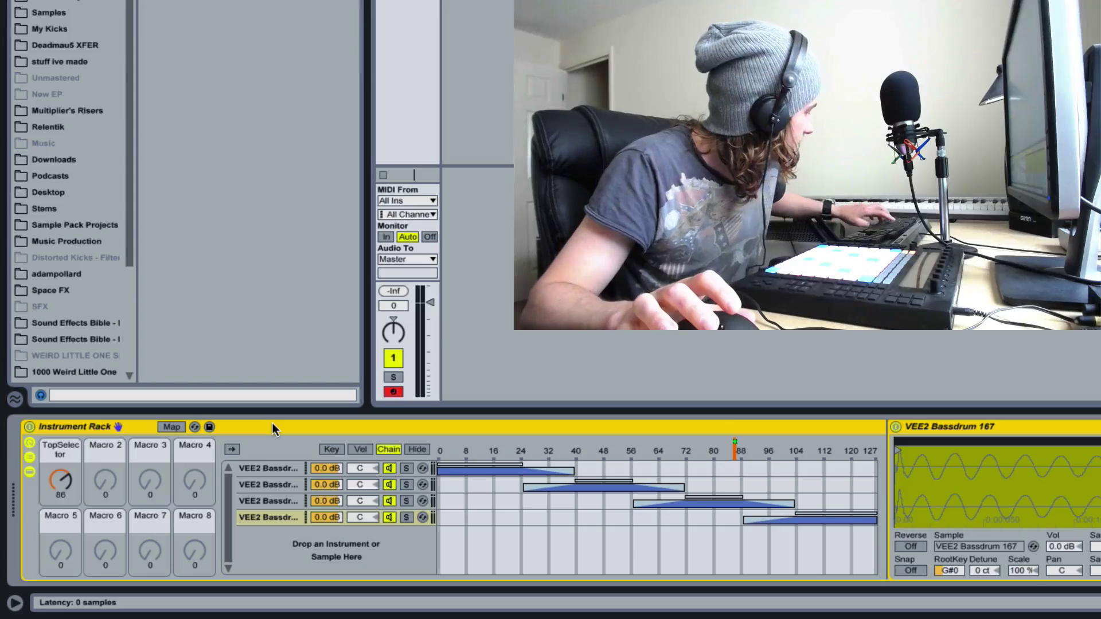
{"action": "key", "text": "ctrl+r"}
{"action": "type", "text": "To"}
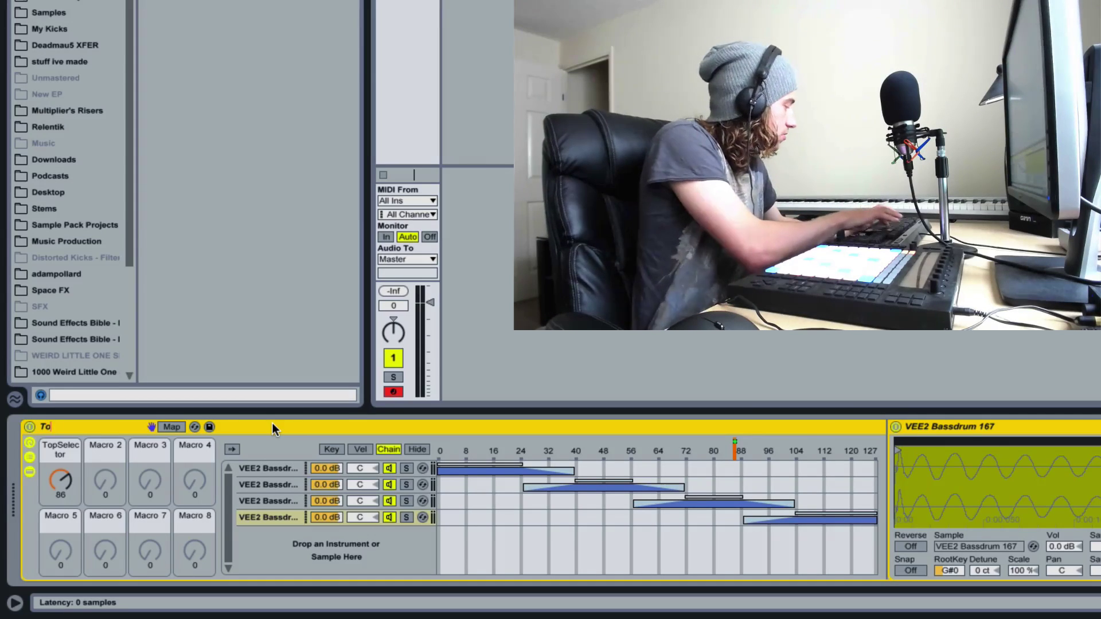
{"action": "type", "text": "ps"}
{"action": "key", "text": "Return"}
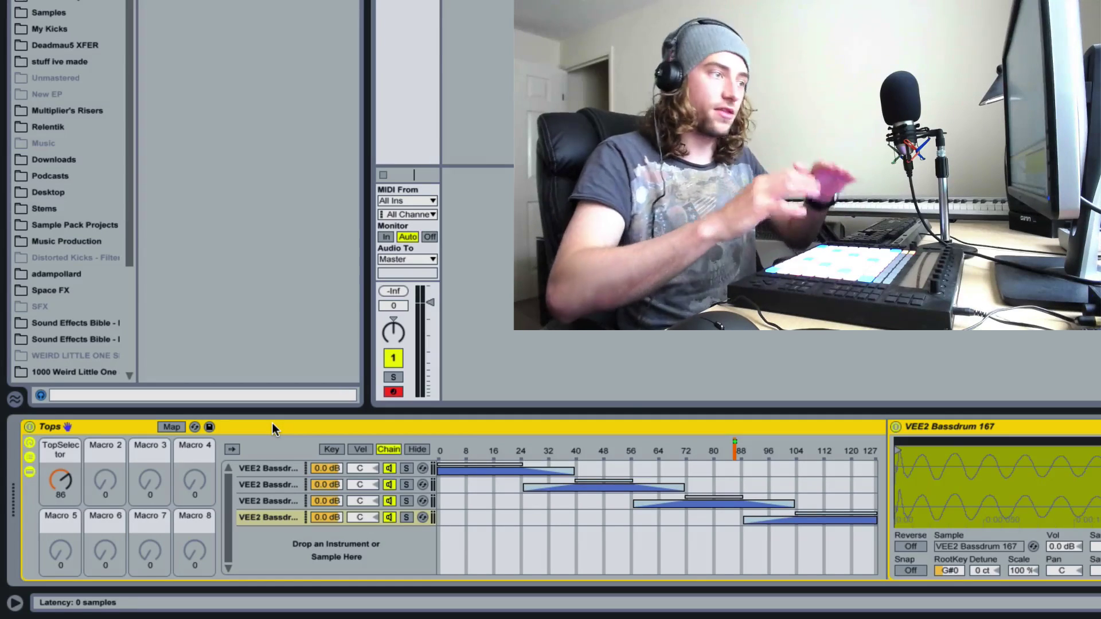
Group the Tops rack into an outer Instrument Rack, showing the outer chain list and hiding the chains and devices of Tops
{"action": "right_click", "coordinate": [272, 423]}
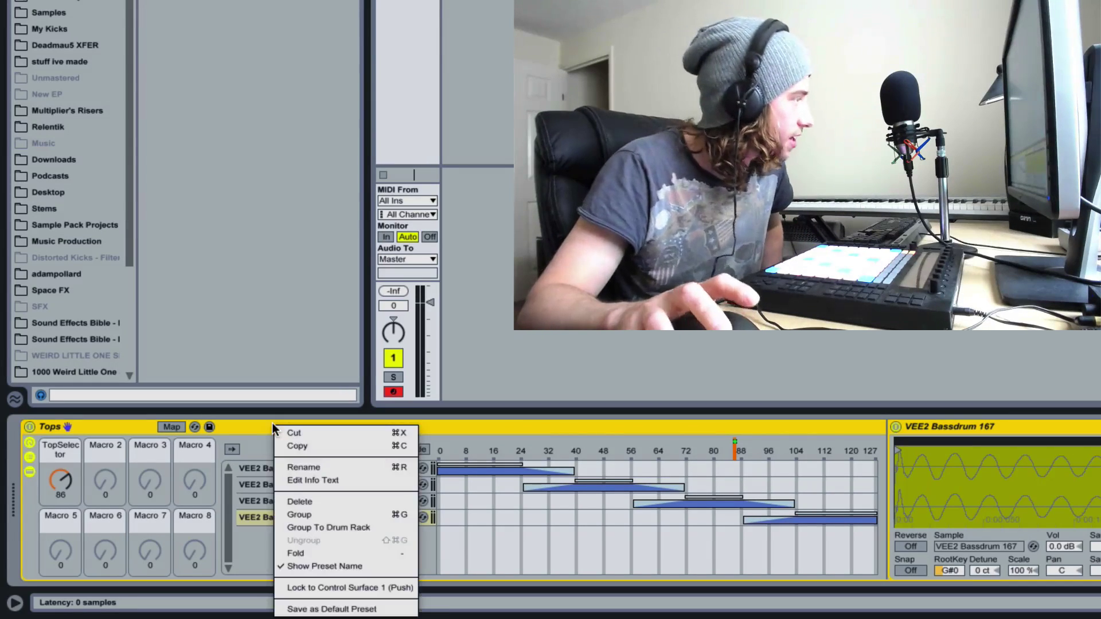
{"action": "left_click", "coordinate": [306, 516]}
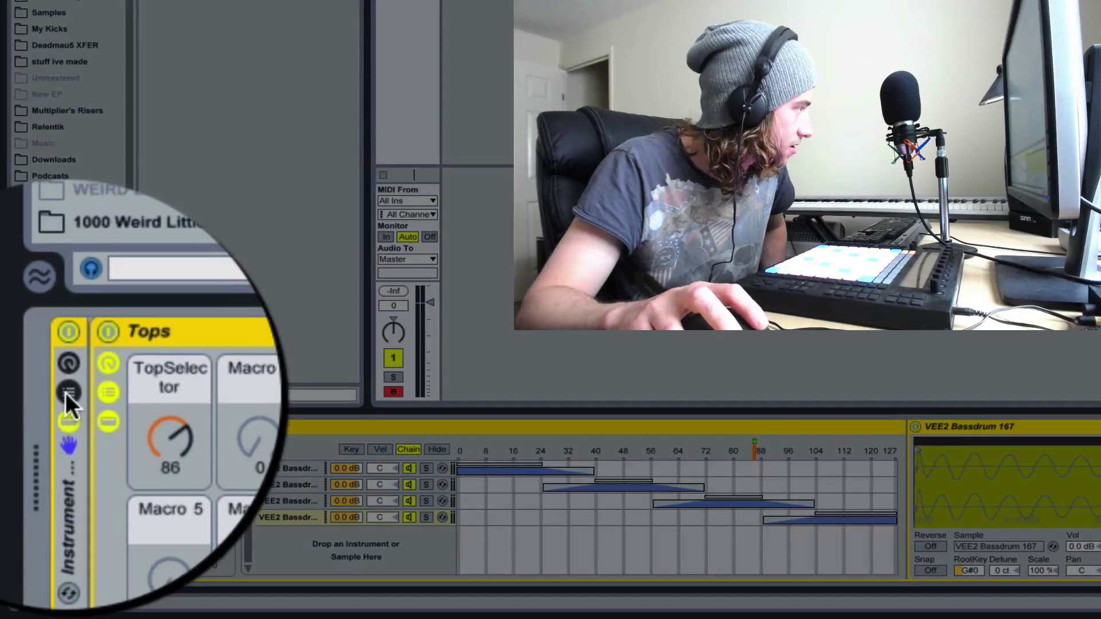
{"action": "left_click", "coordinate": [65, 393]}
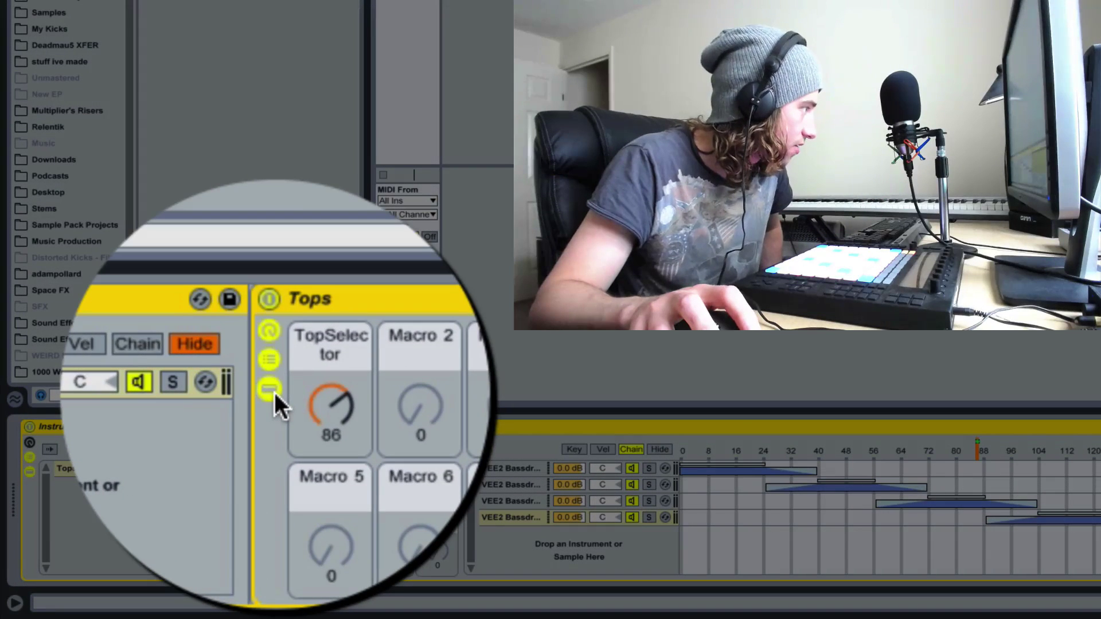
{"action": "left_click", "coordinate": [274, 394]}
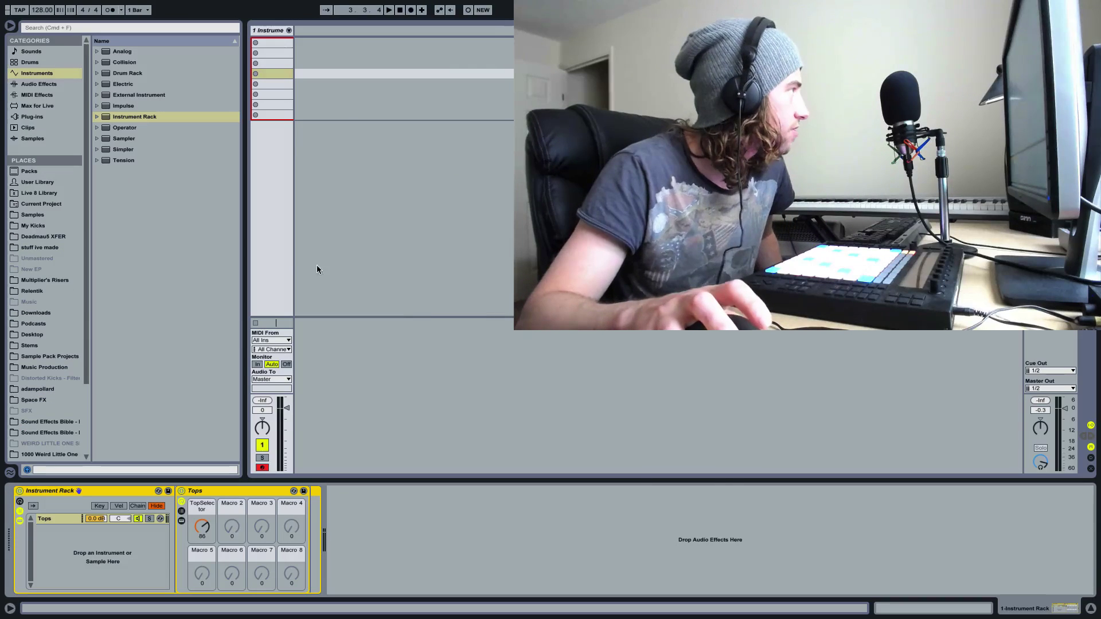
Add an Operator as a second chain in the outer rack and rename the chain as Sub
{"action": "left_click", "coordinate": [128, 131]}
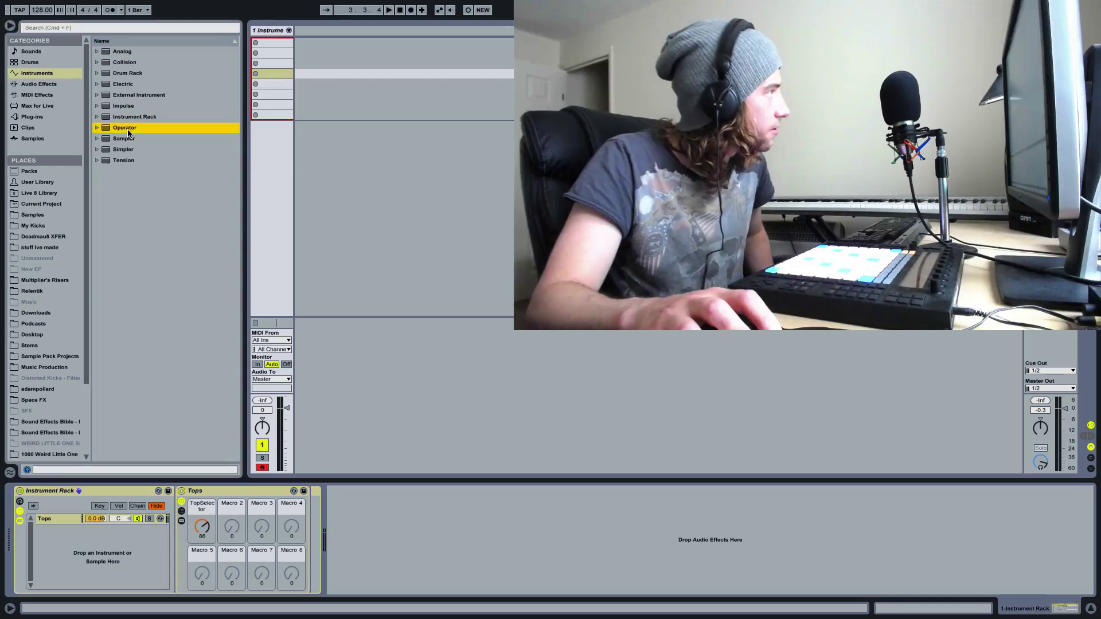
{"action": "left_click_drag", "start_coordinate": [127, 308], "coordinate": [100, 562]}
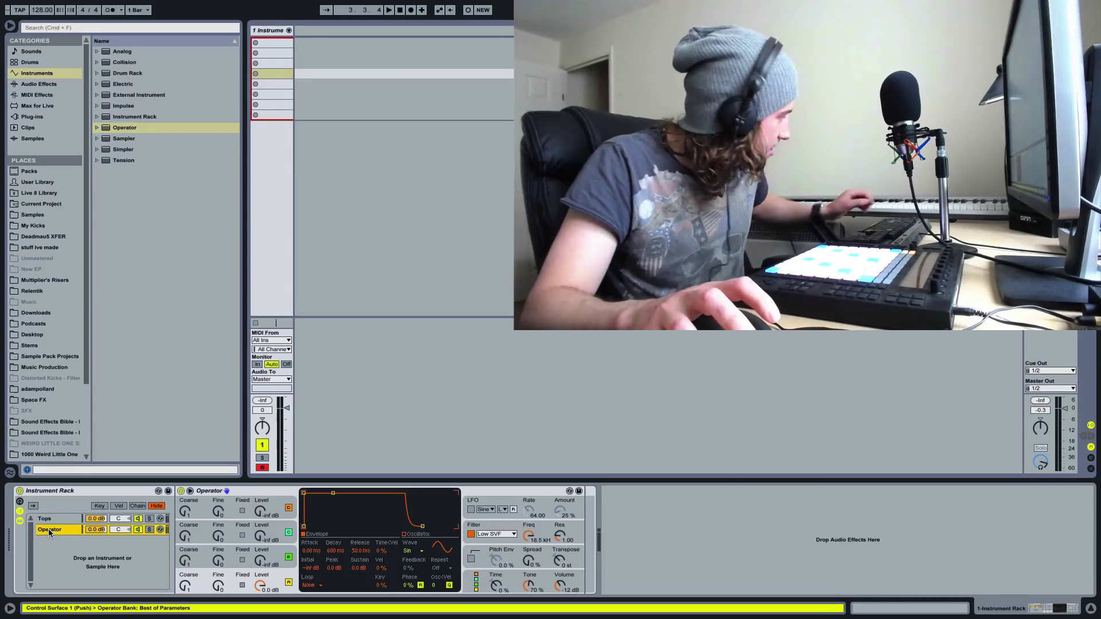
{"action": "type", "text": "S"}
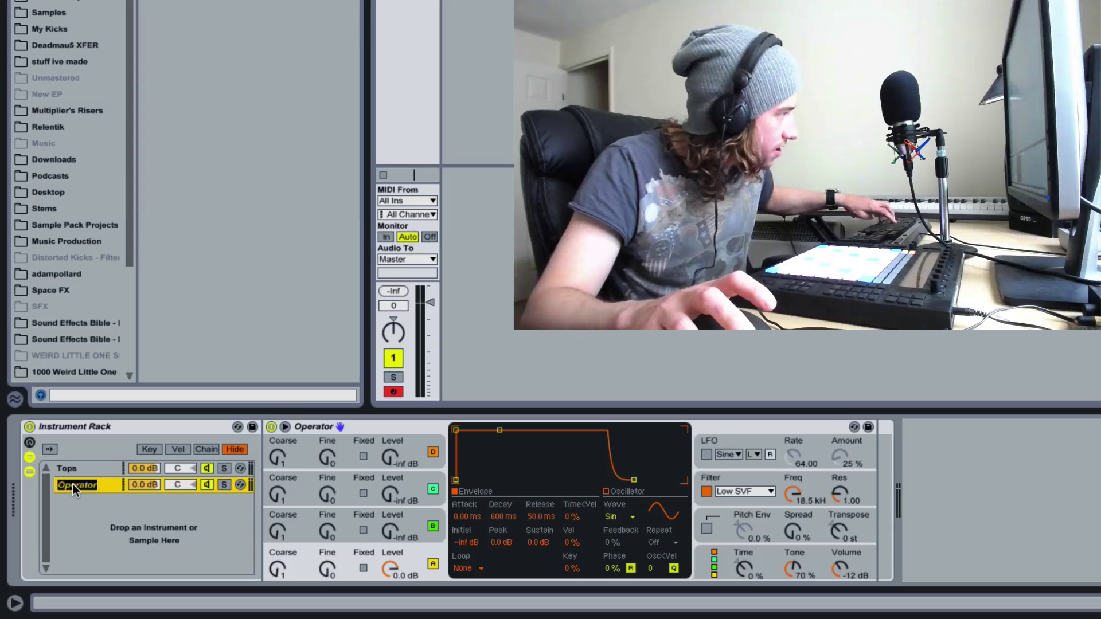
{"action": "type", "text": "ub"}
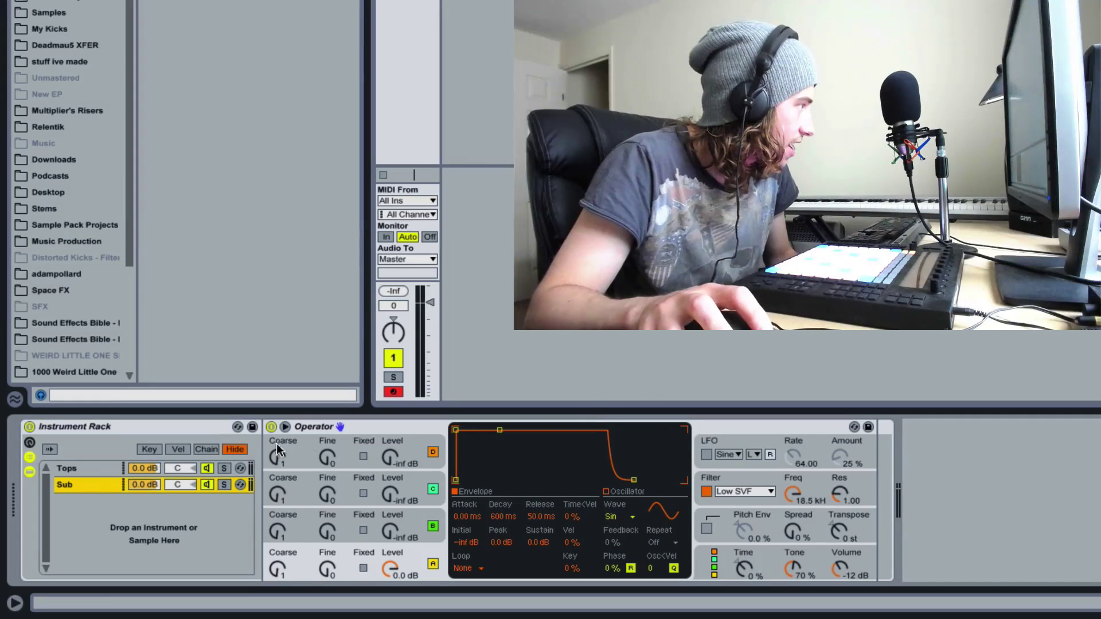
Make the Sub chain's Operator monophonic by setting its voices to 1
{"action": "left_click", "coordinate": [390, 424]}
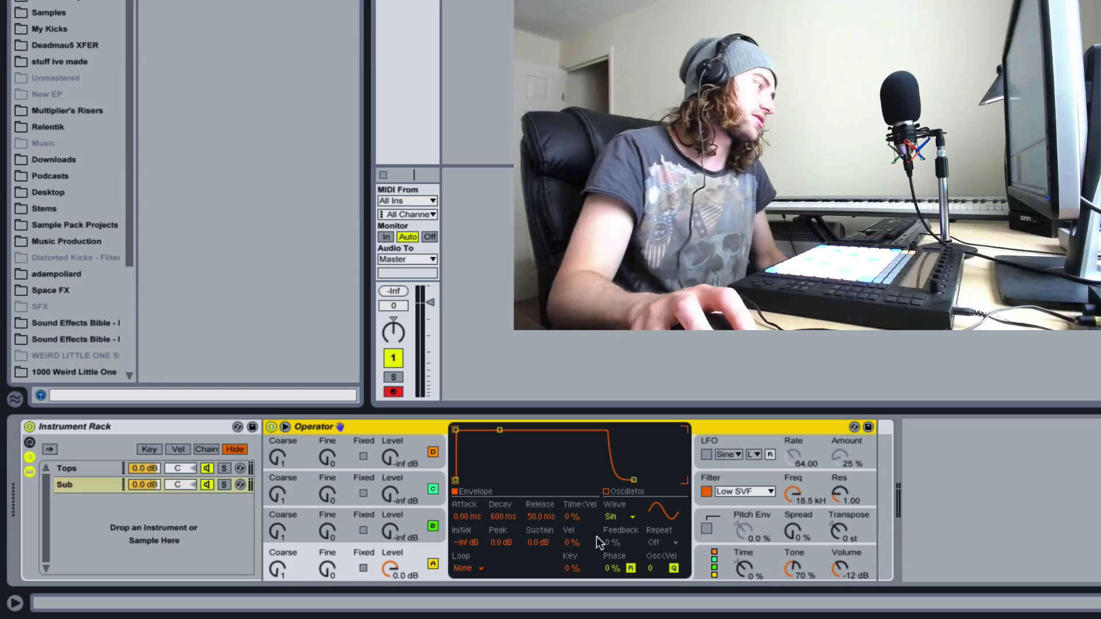
{"action": "left_click", "coordinate": [412, 556]}
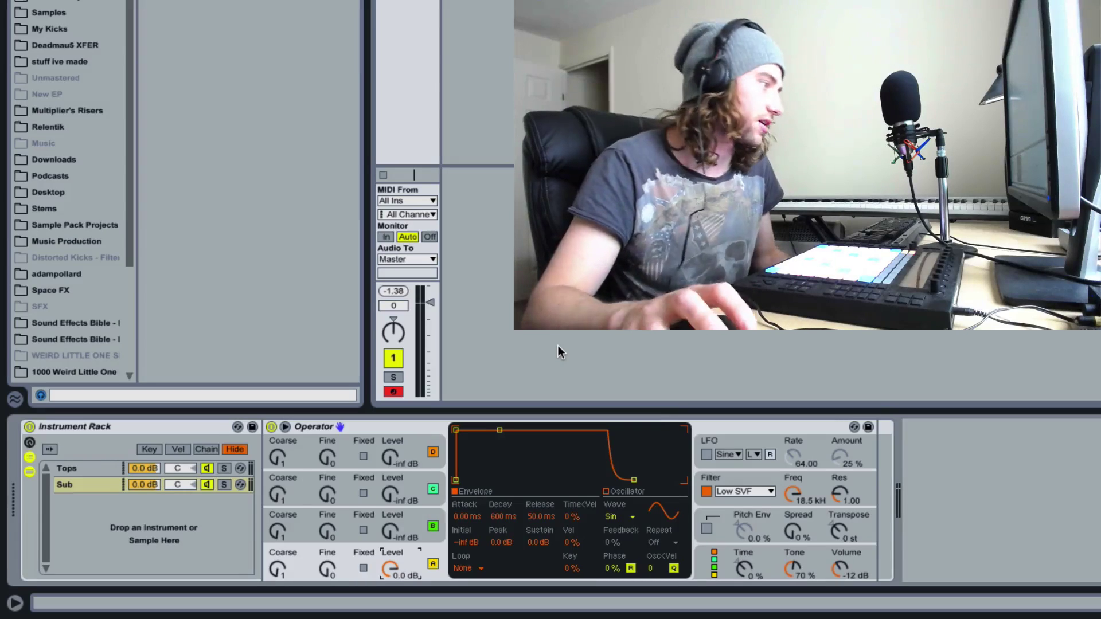
{"action": "left_click", "coordinate": [758, 551]}
{"action": "left_click", "coordinate": [467, 568]}
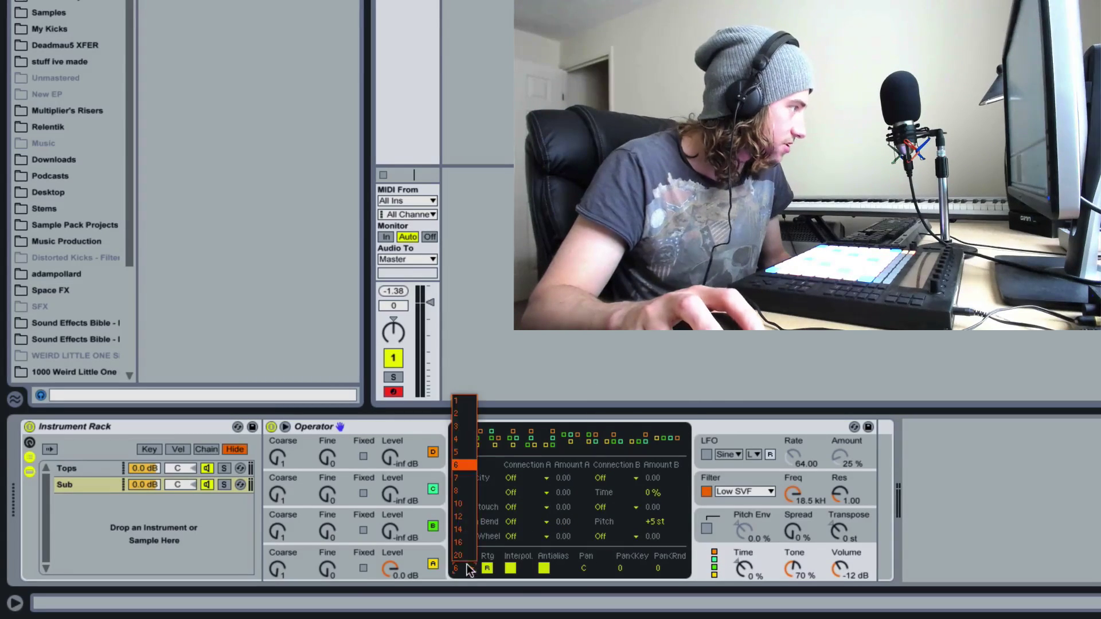
{"action": "left_click", "coordinate": [461, 401]}
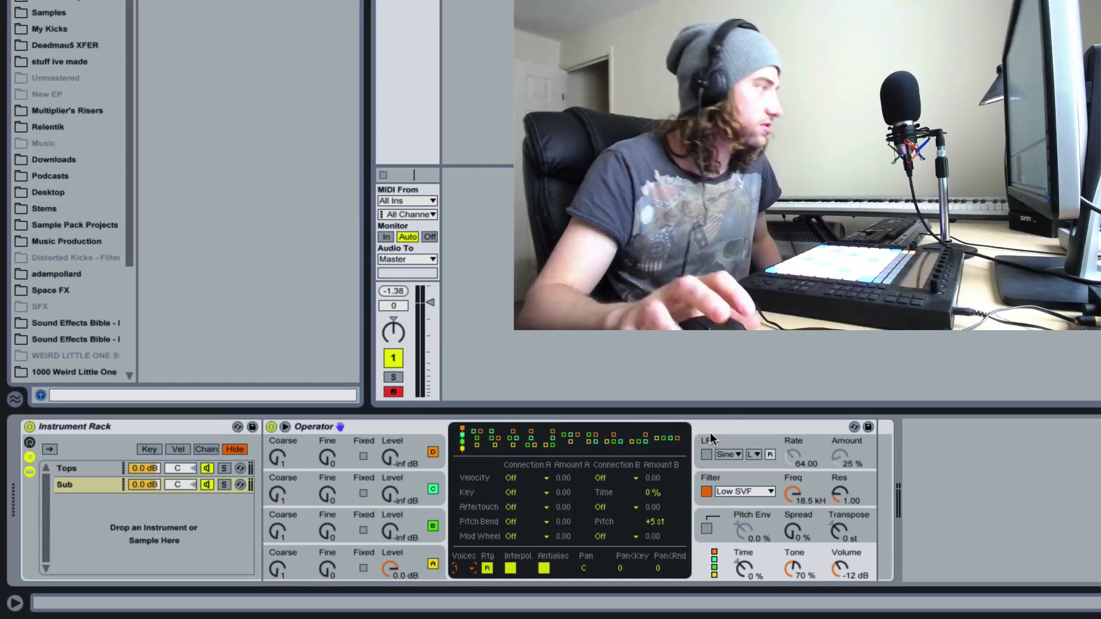
{"action": "left_click", "coordinate": [709, 432]}
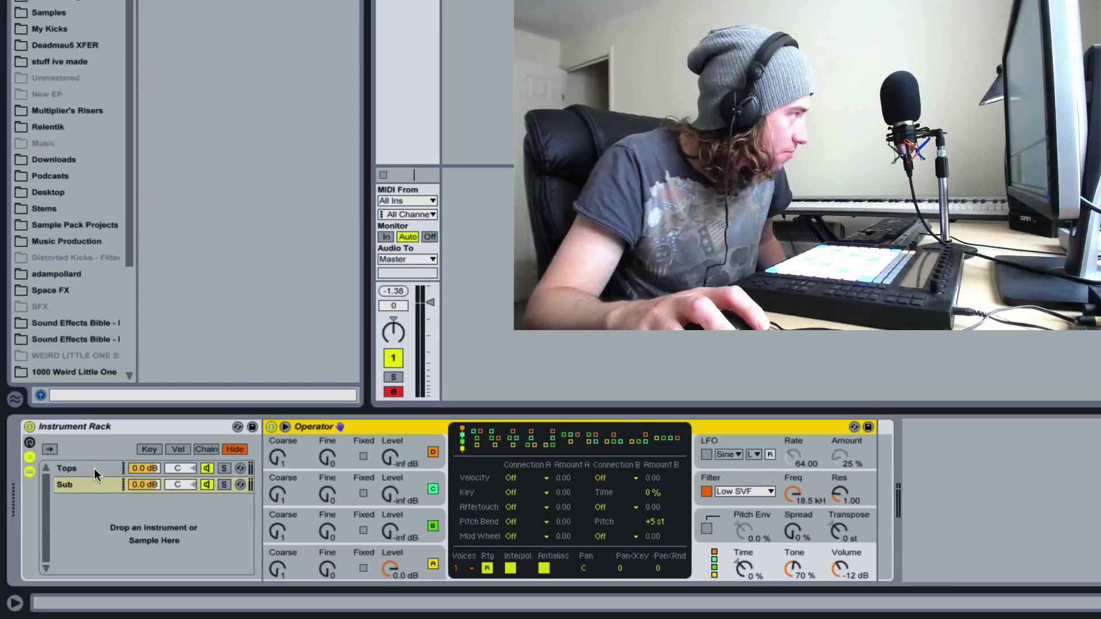
Map the Tops rack's TopSelector macro to Macro 1 of the outer rack and turn the outer macro to 90
{"action": "left_click", "coordinate": [94, 465]}
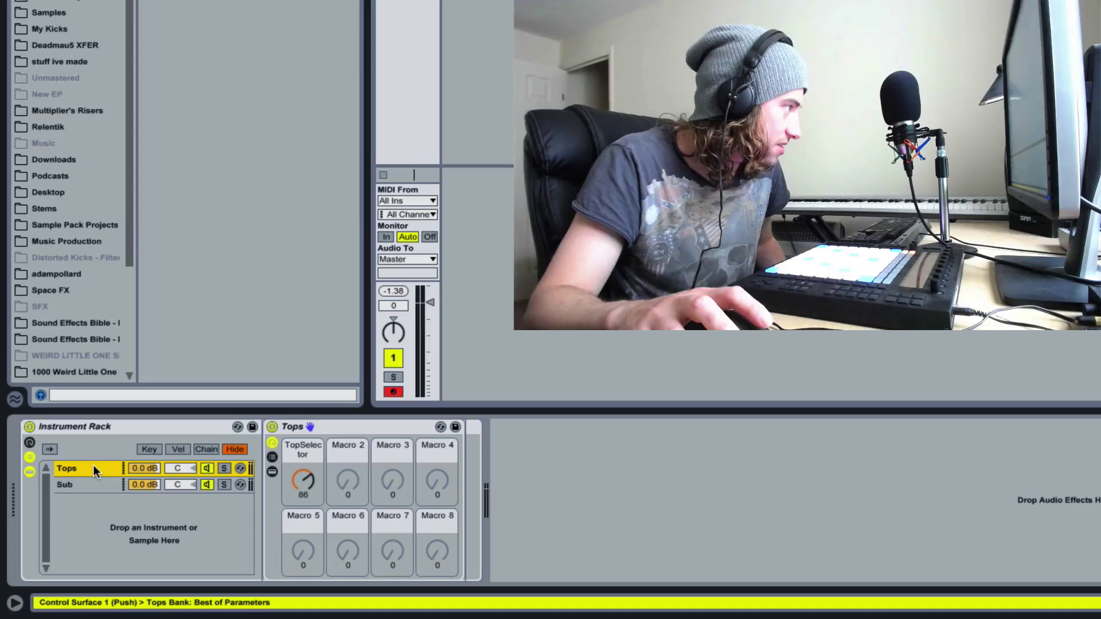
{"action": "right_click", "coordinate": [295, 456]}
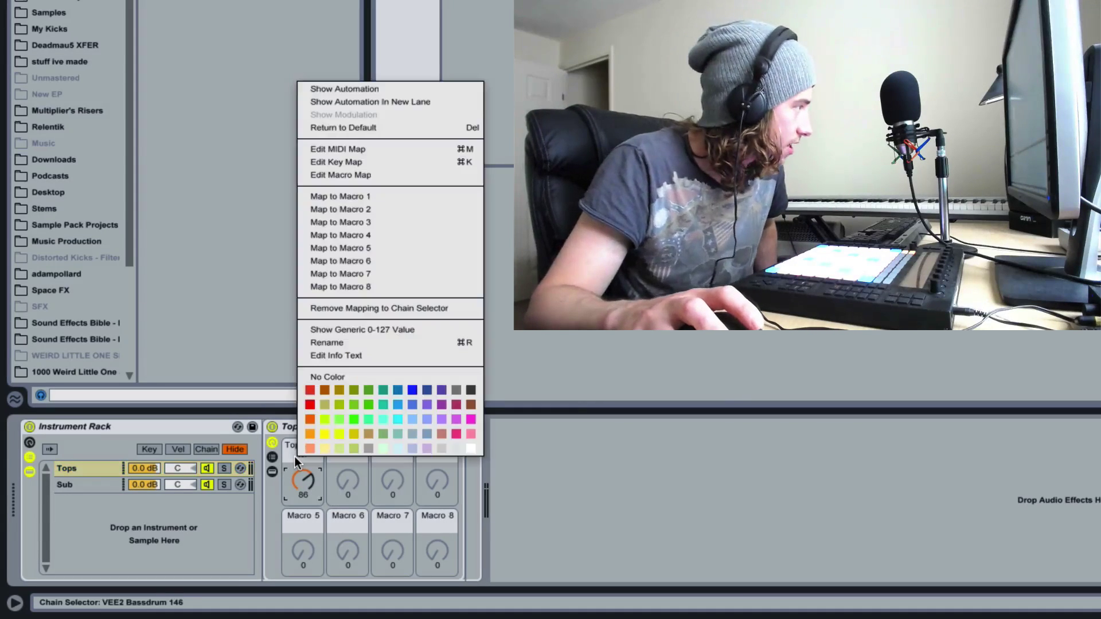
{"action": "left_click", "coordinate": [367, 196]}
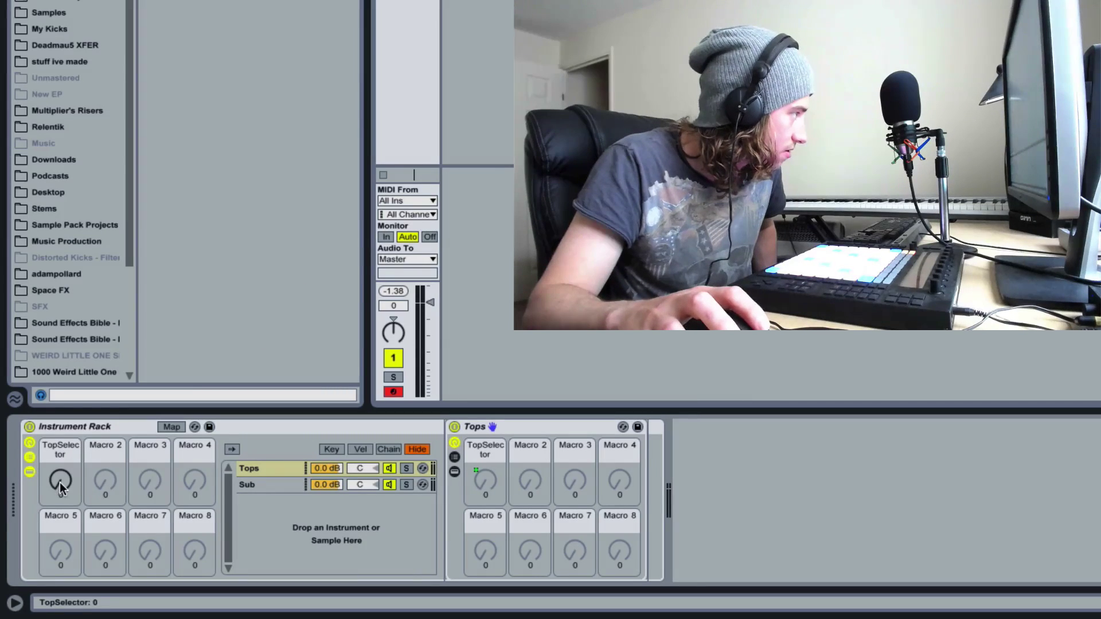
{"action": "left_click_drag", "start_coordinate": [60, 482], "coordinate": [60, 447]}
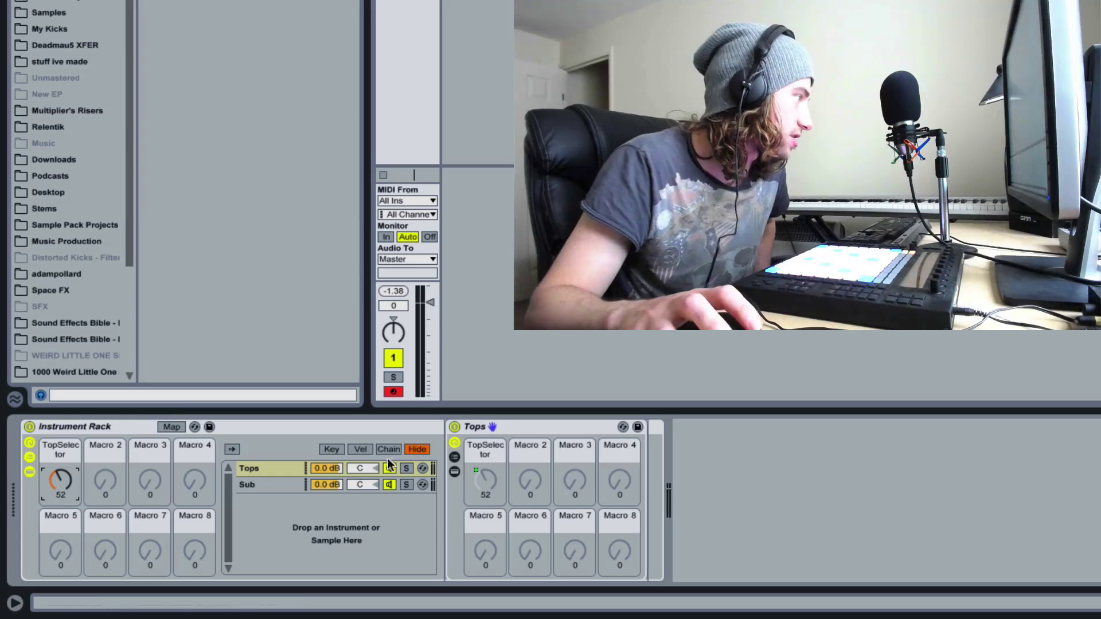
{"action": "mouse_move", "coordinate": [60, 469]}
{"action": "left_mouse_down"}
{"action": "mouse_move", "coordinate": [60, 450]}
{"action": "mouse_move", "coordinate": [61, 480]}
{"action": "mouse_move", "coordinate": [61, 466]}
{"action": "left_mouse_up"}
{"action": "left_click", "coordinate": [496, 484]}
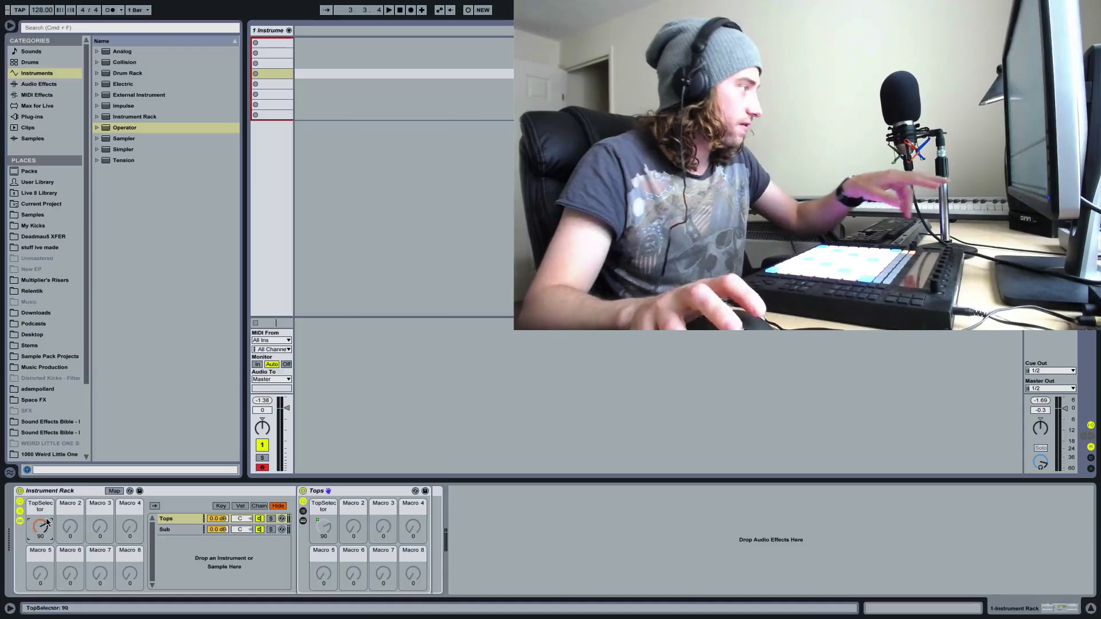
Add an EQ Eight after the Tops rack on the Tops chain
{"action": "left_click", "coordinate": [189, 528]}
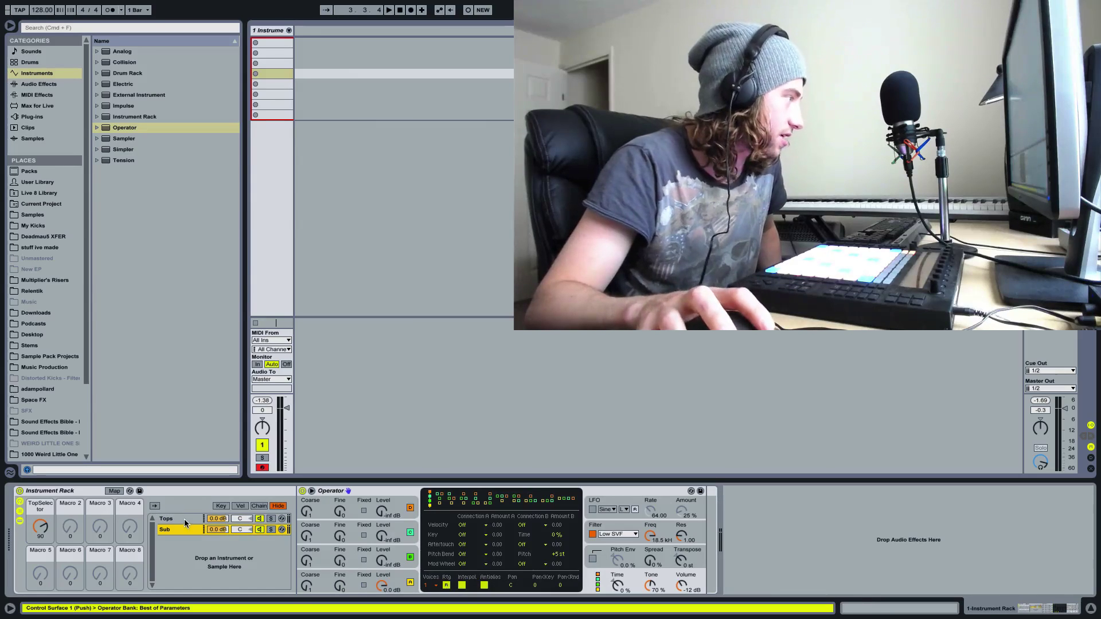
{"action": "left_click", "coordinate": [184, 518]}
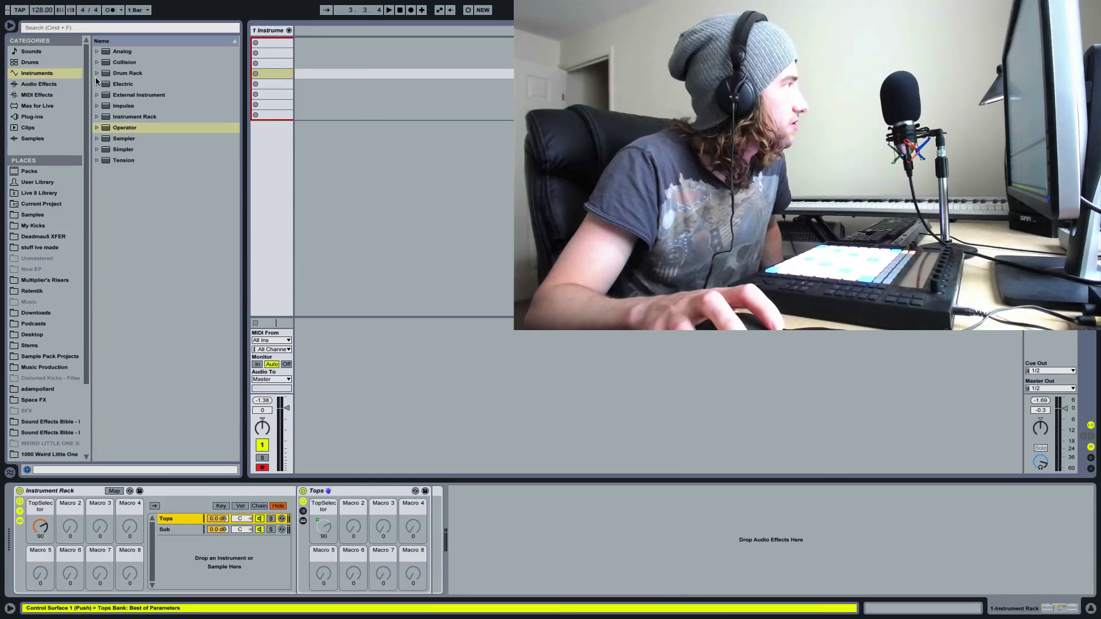
{"action": "left_click", "coordinate": [57, 85]}
{"action": "left_click_drag", "start_coordinate": [124, 160], "coordinate": [431, 526]}
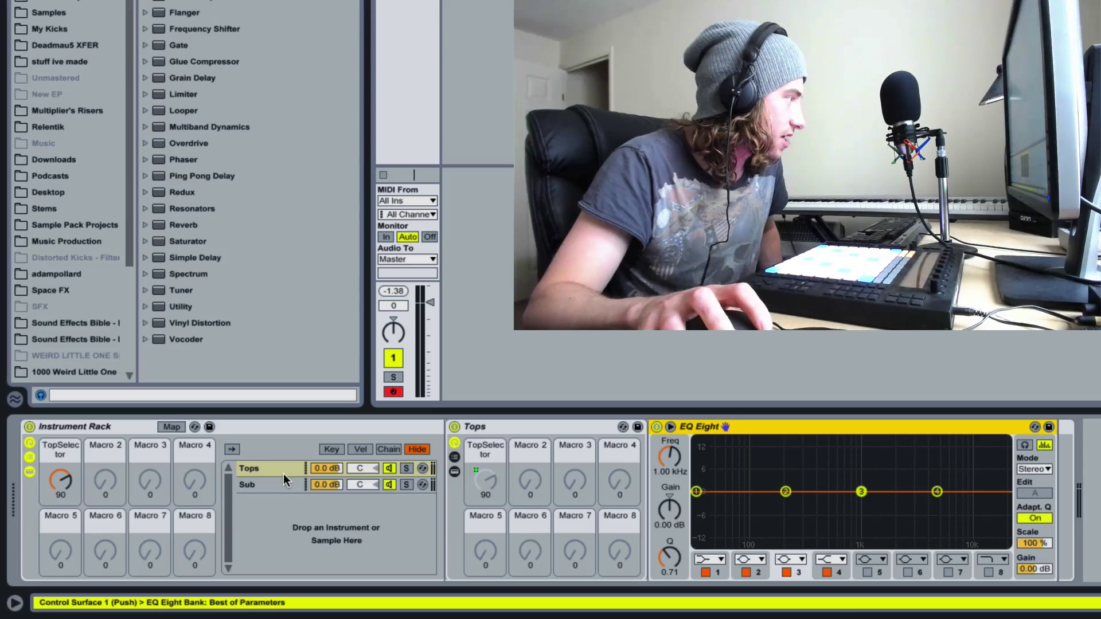
Compare the devices on the Tops and Sub chains and select the EQ Eight on the Tops chain
{"action": "left_click", "coordinate": [276, 469]}
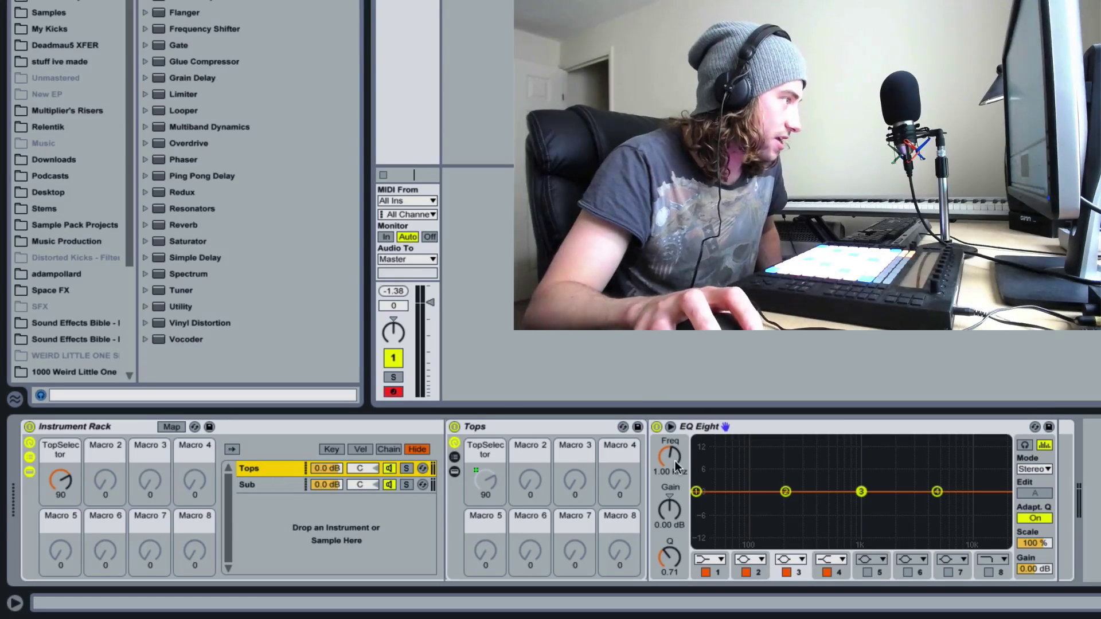
{"action": "left_click", "coordinate": [273, 483]}
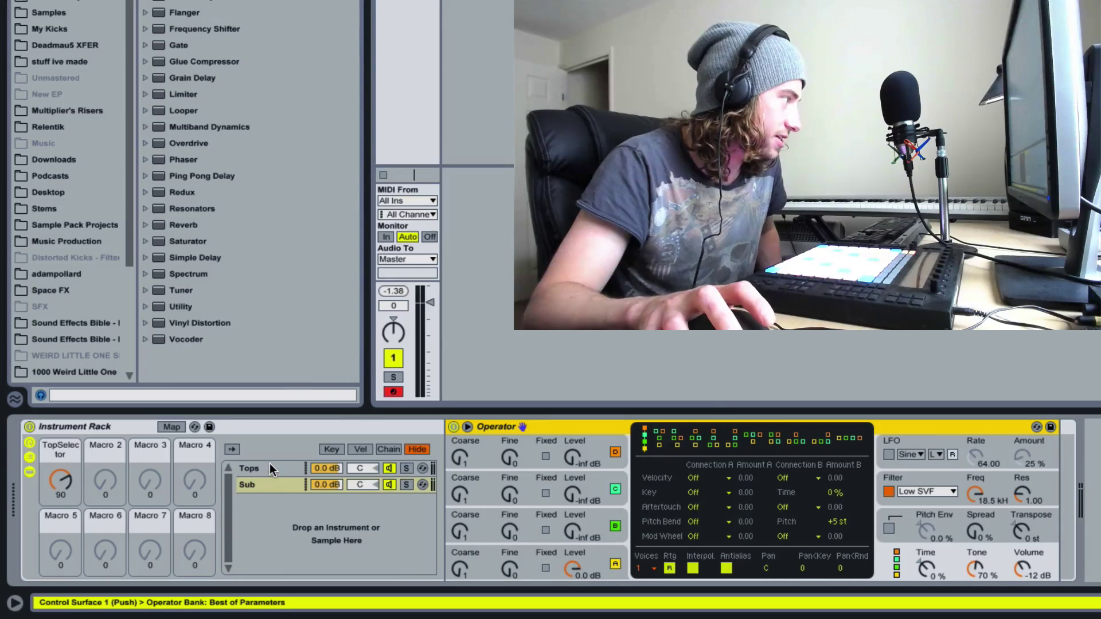
{"action": "left_click", "coordinate": [271, 463]}
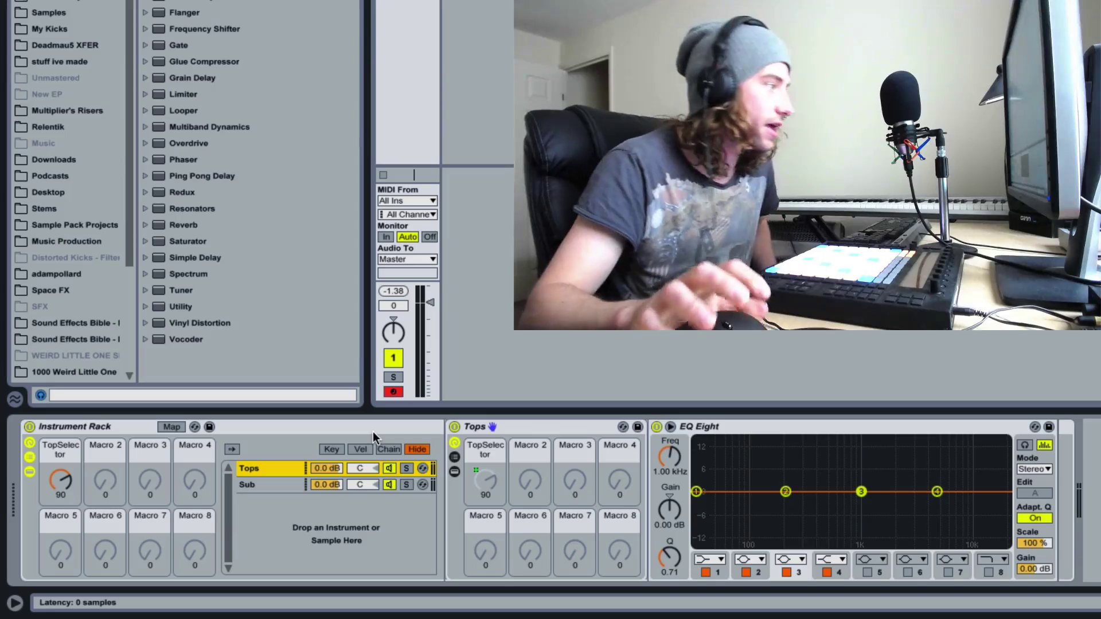
{"action": "left_click", "coordinate": [716, 427]}
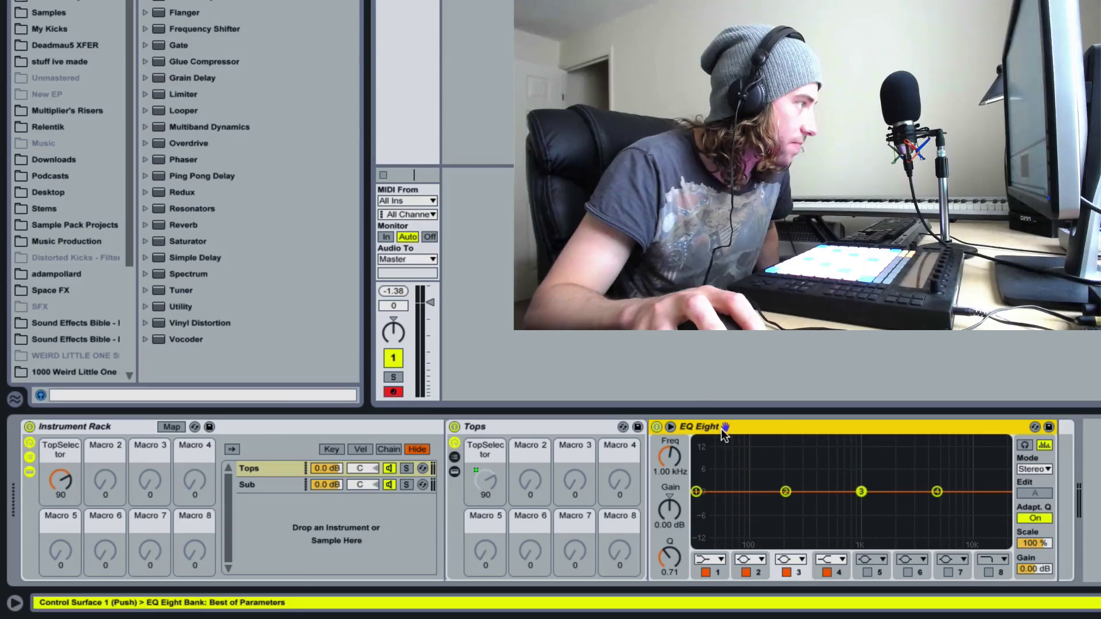
Set the first band of the Tops chain's EQ Eight to a steep low cut at 100 Hz
{"action": "left_click", "coordinate": [719, 563]}
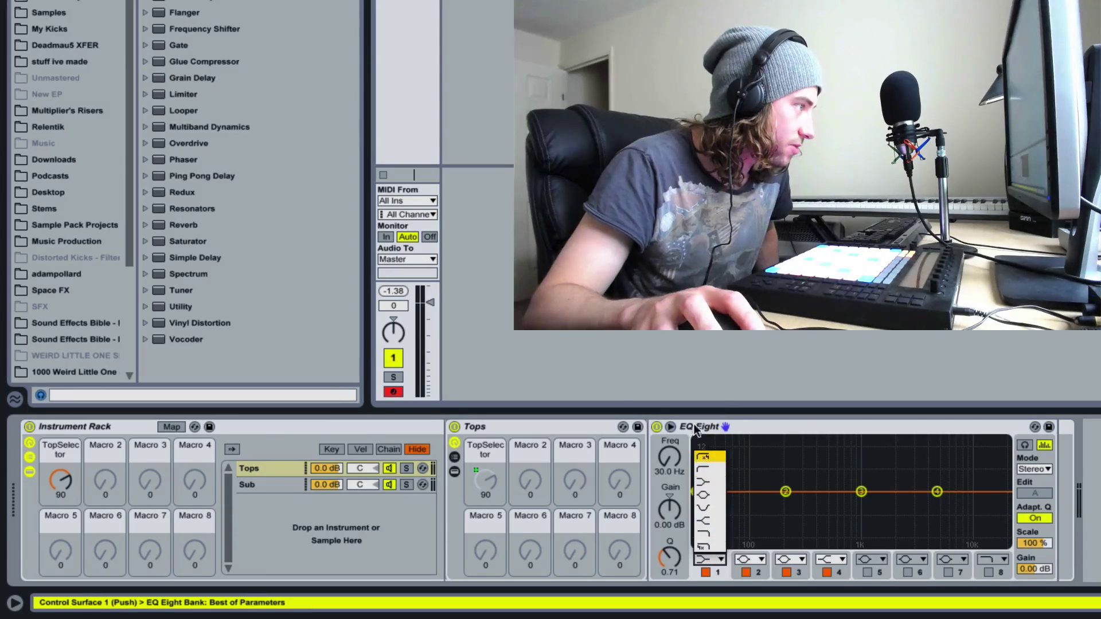
{"action": "left_click", "coordinate": [705, 459]}
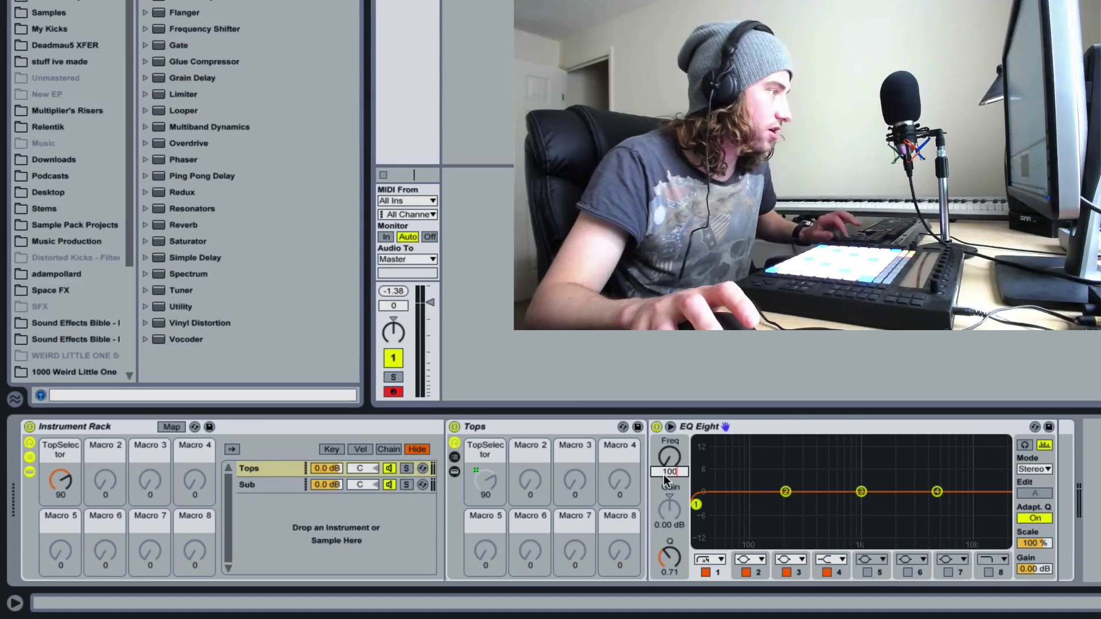
{"action": "type", "text": "100"}
{"action": "key", "text": "Return"}
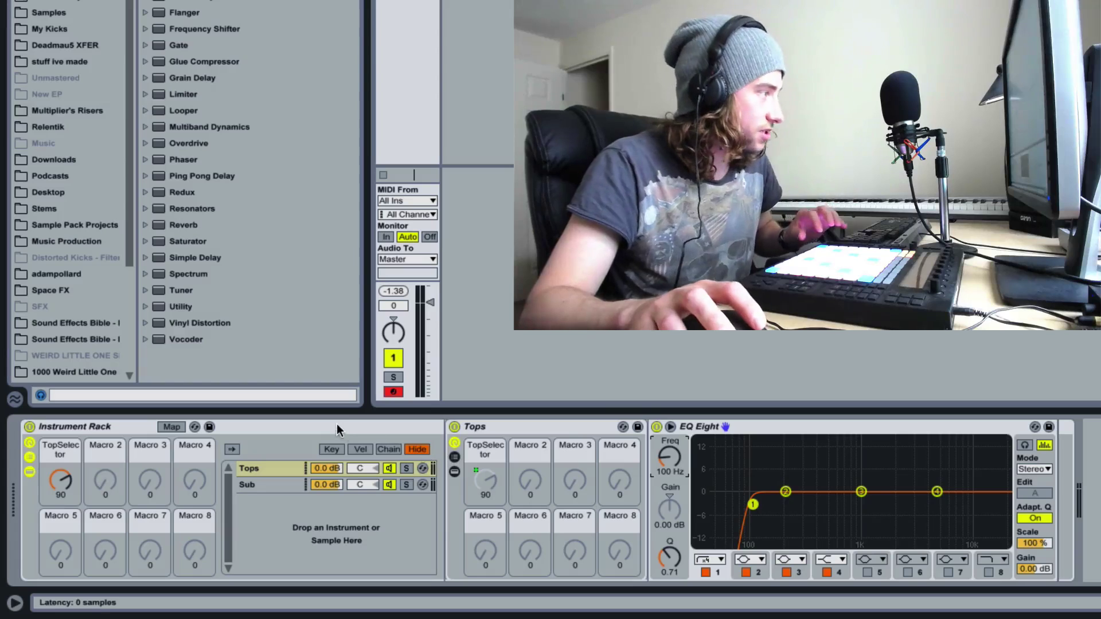
Audition the Tops chain alone with the Sub chain temporarily deactivated and the TopSelector macro turned to 10
{"action": "left_click", "coordinate": [386, 486]}
{"action": "left_click", "coordinate": [382, 429]}
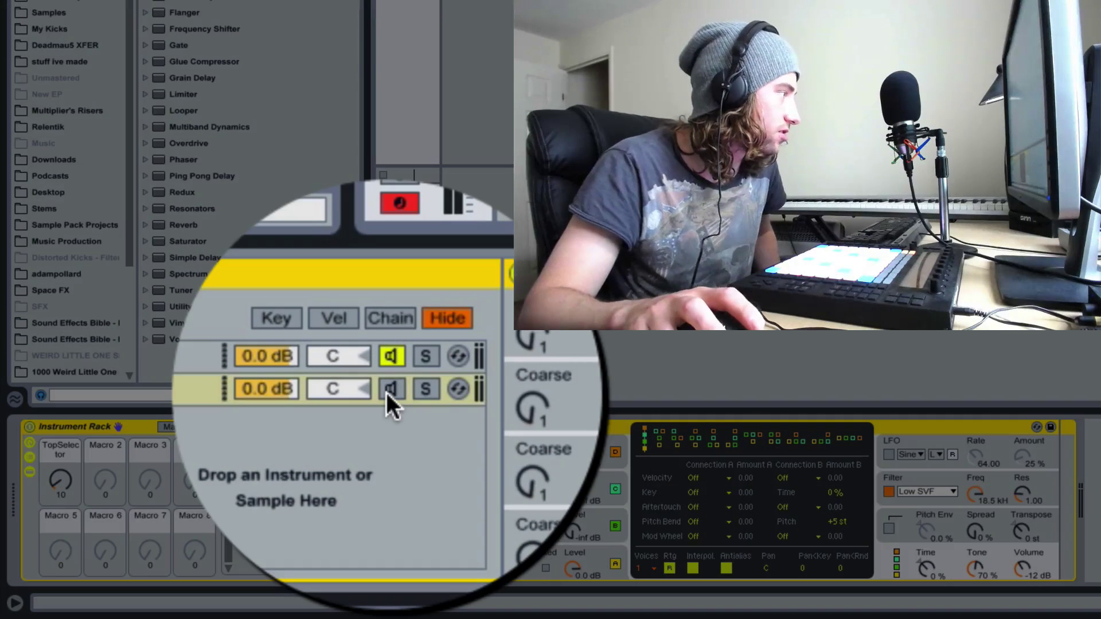
{"action": "left_click", "coordinate": [387, 392]}
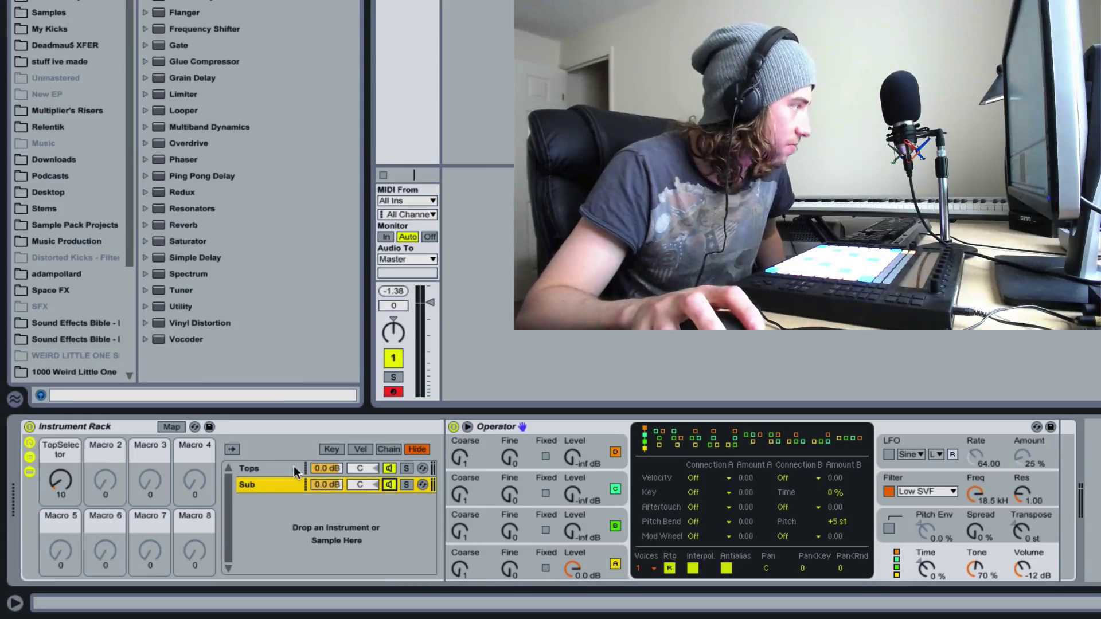
Map oscillator A's envelope Decay, Sustain and Release in the Sub chain's Operator to outer rack Macros 2, 3 and 4
{"action": "left_click", "coordinate": [270, 474]}
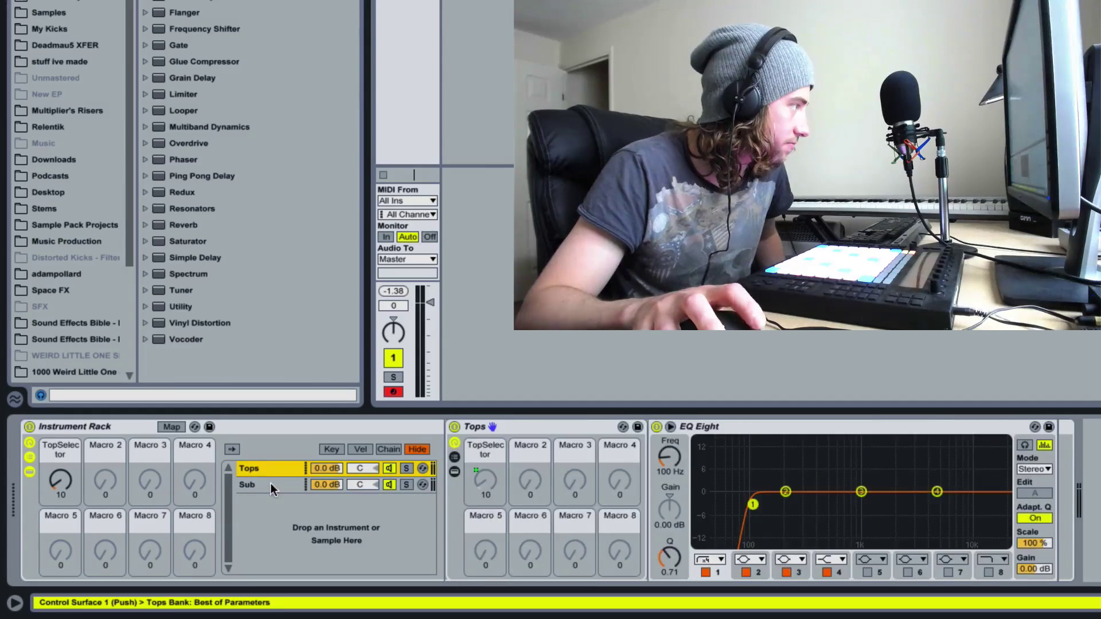
{"action": "left_click", "coordinate": [270, 483]}
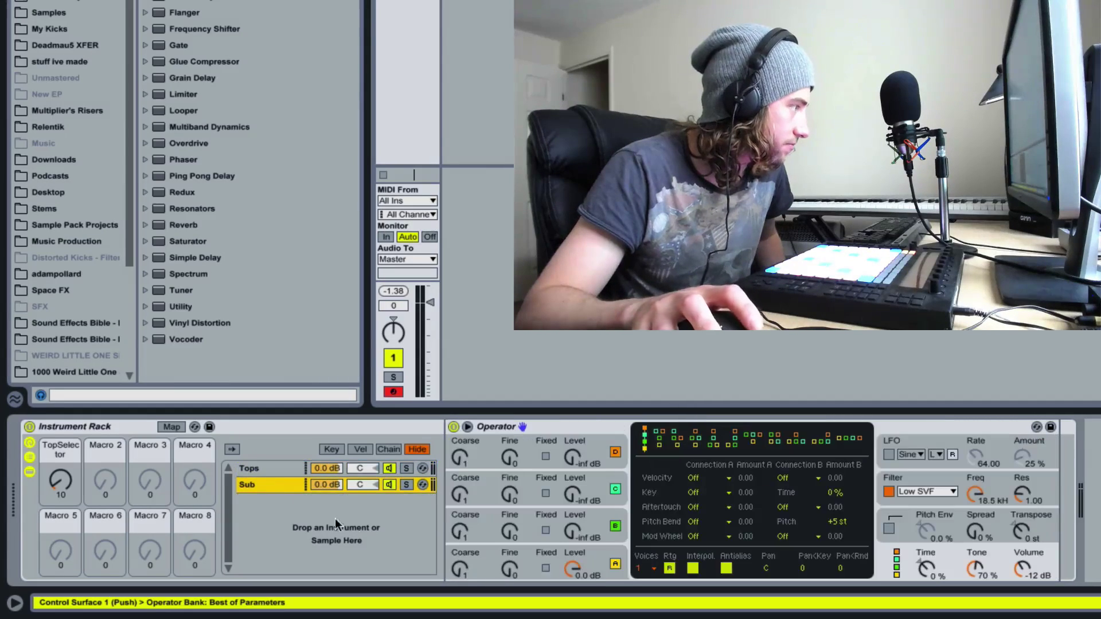
{"action": "left_click", "coordinate": [593, 562]}
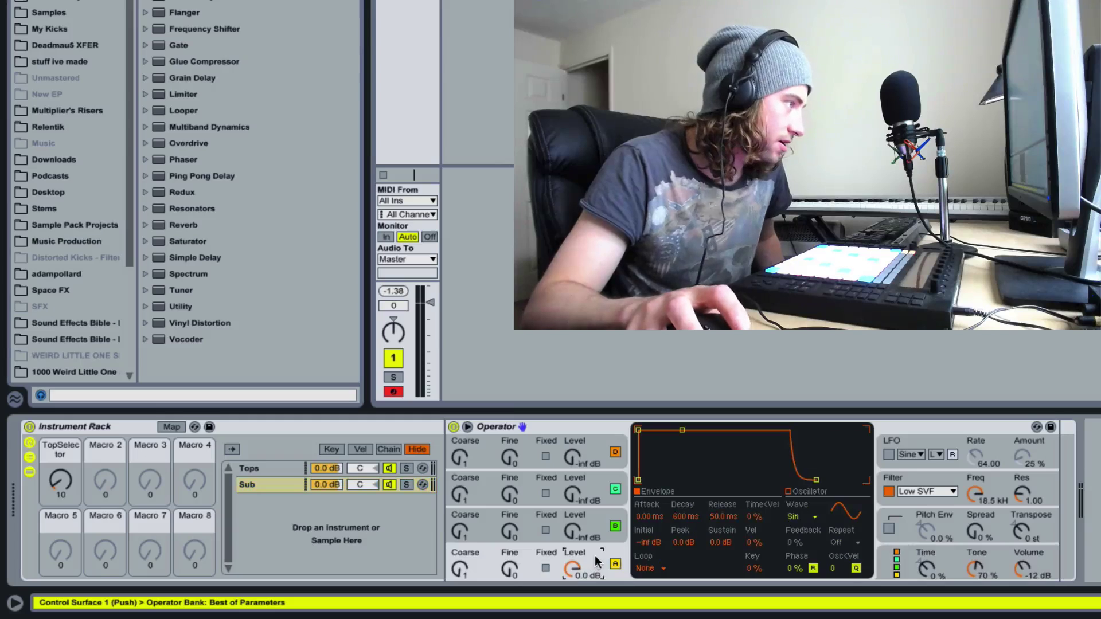
{"action": "right_click", "coordinate": [682, 517]}
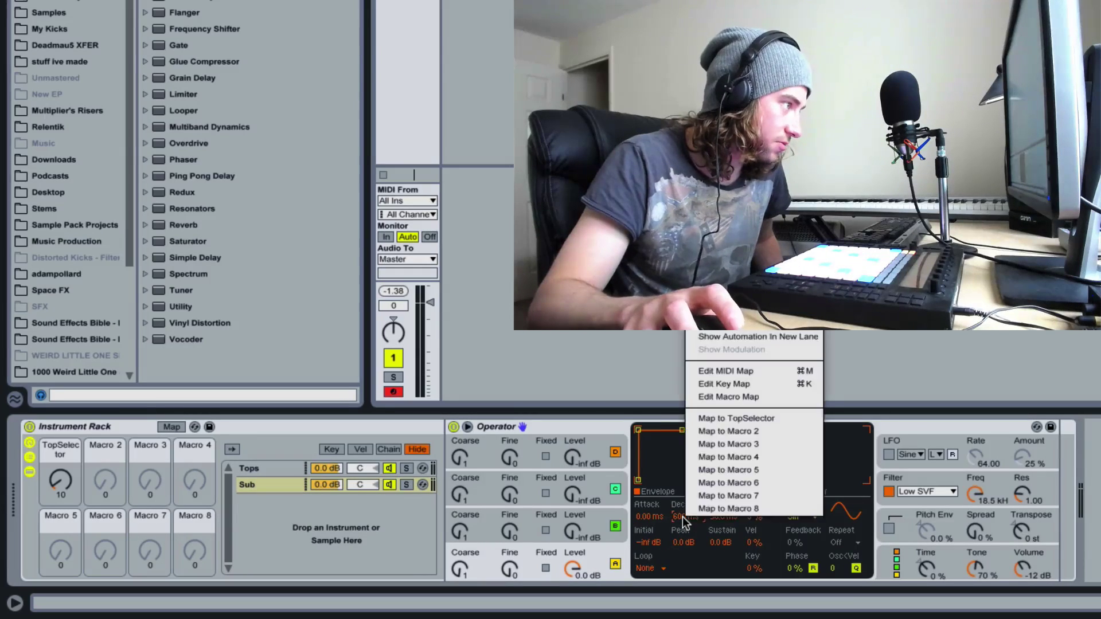
{"action": "left_click", "coordinate": [734, 431]}
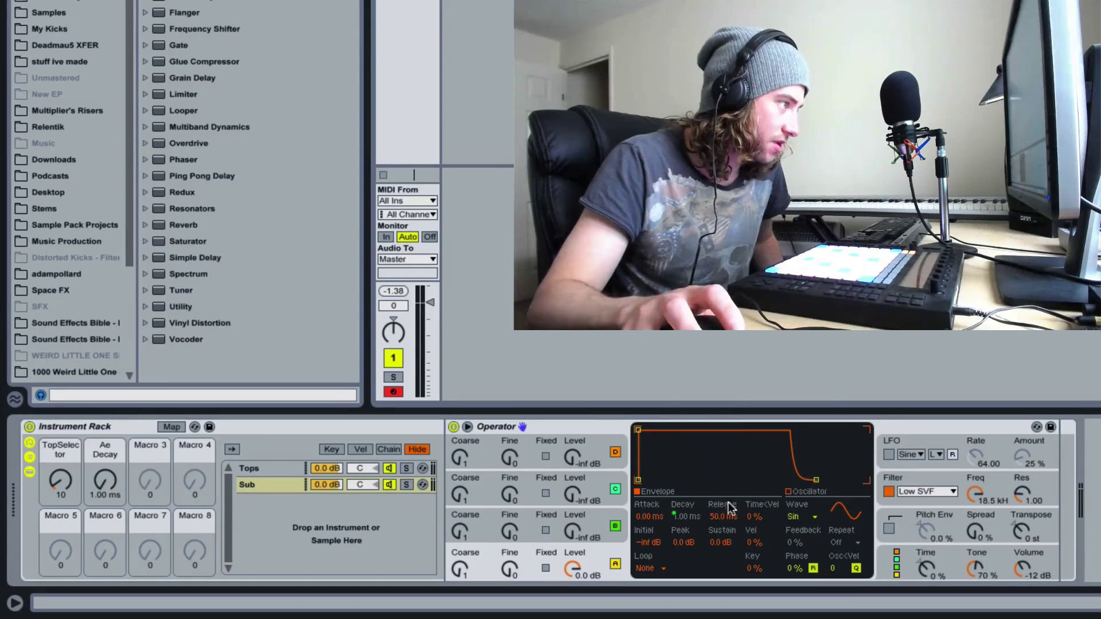
{"action": "right_click", "coordinate": [721, 545]}
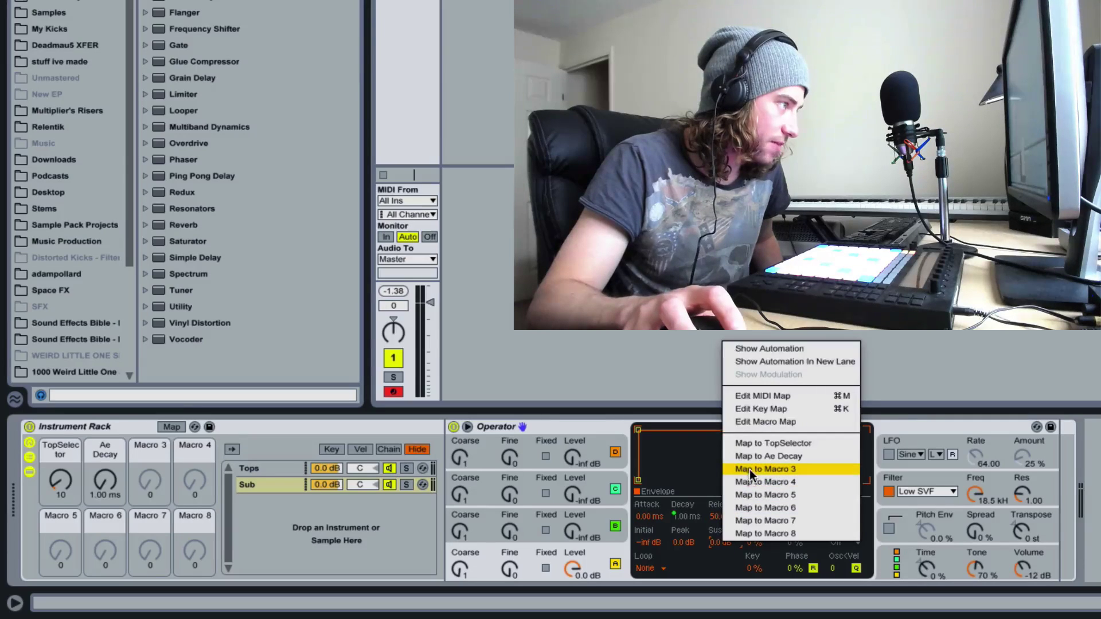
{"action": "left_click", "coordinate": [748, 470]}
{"action": "right_click", "coordinate": [721, 517]}
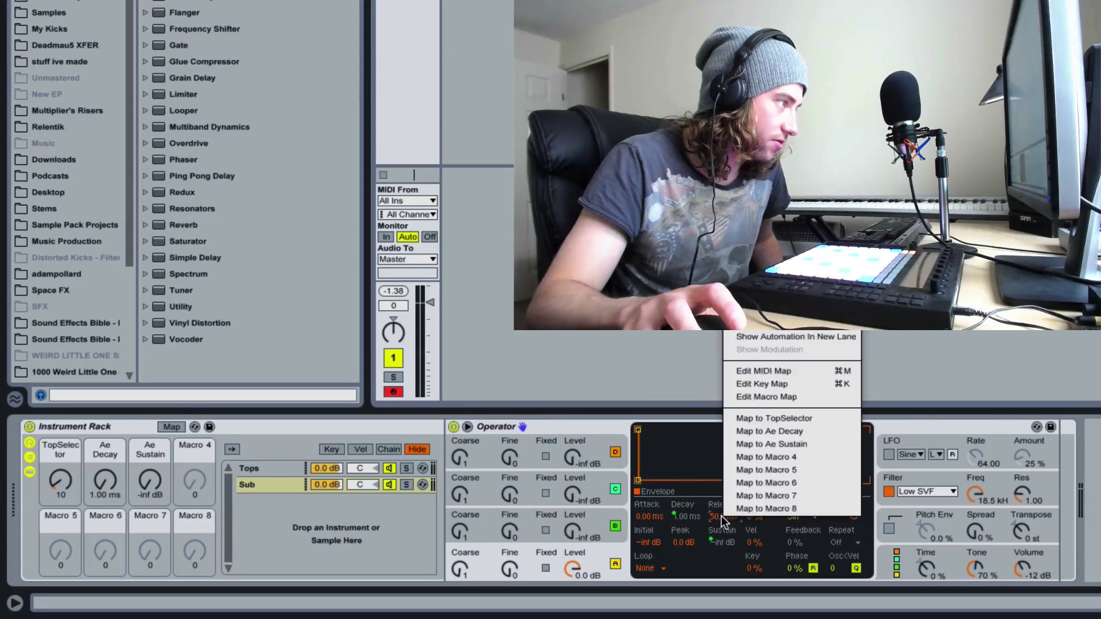
{"action": "left_click", "coordinate": [748, 457]}
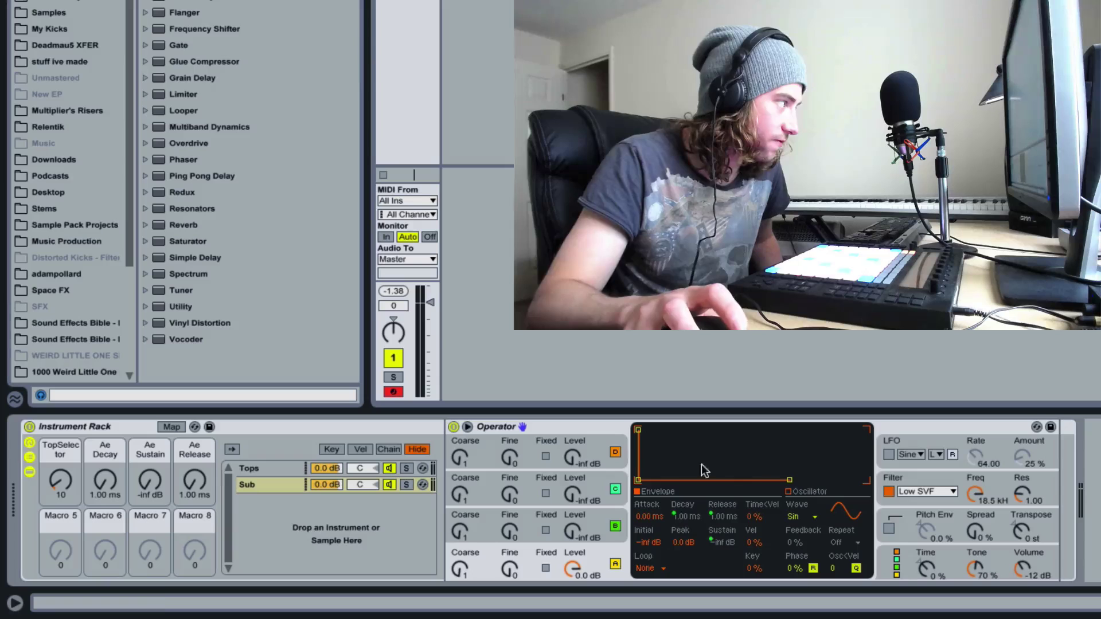
Turn the three envelope macros to 345 ms, -0.9 dB and 531 ms, and rename them Decay, Sustain and Release
{"action": "left_click", "coordinate": [125, 425]}
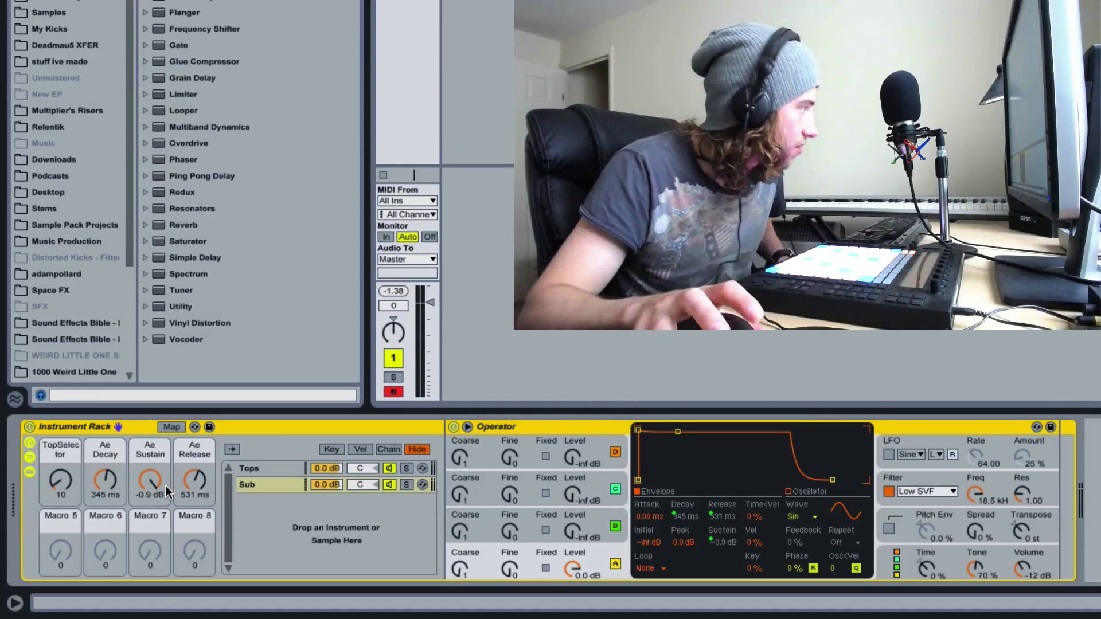
{"action": "left_click", "coordinate": [106, 452]}
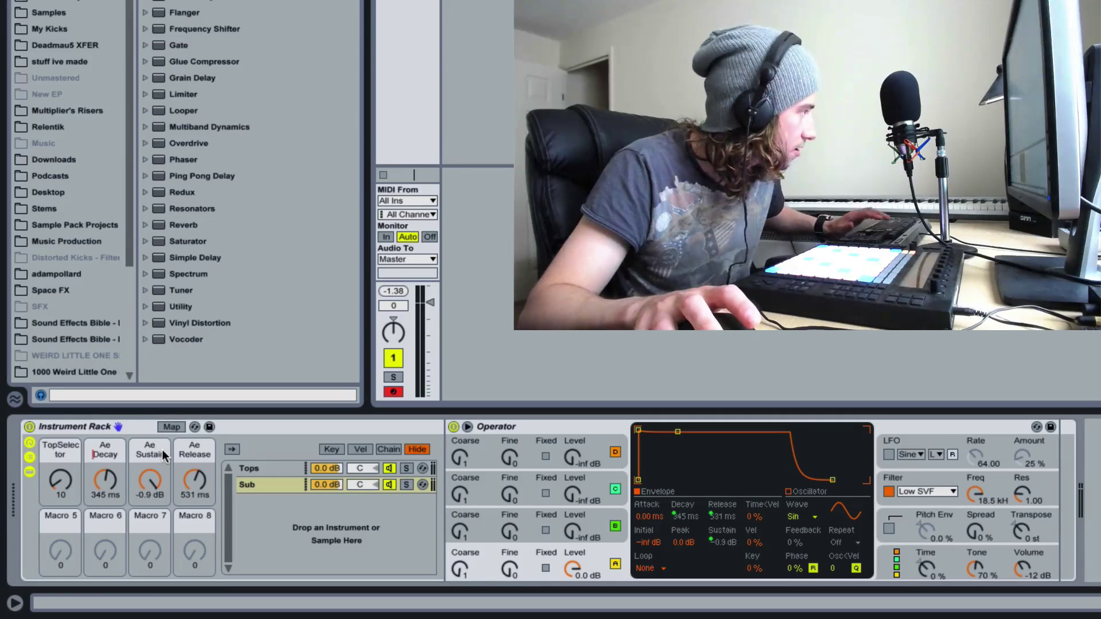
{"action": "key", "text": "BackSpace"}
{"action": "key", "text": "BackSpace"}
{"action": "key", "text": "BackSpace"}
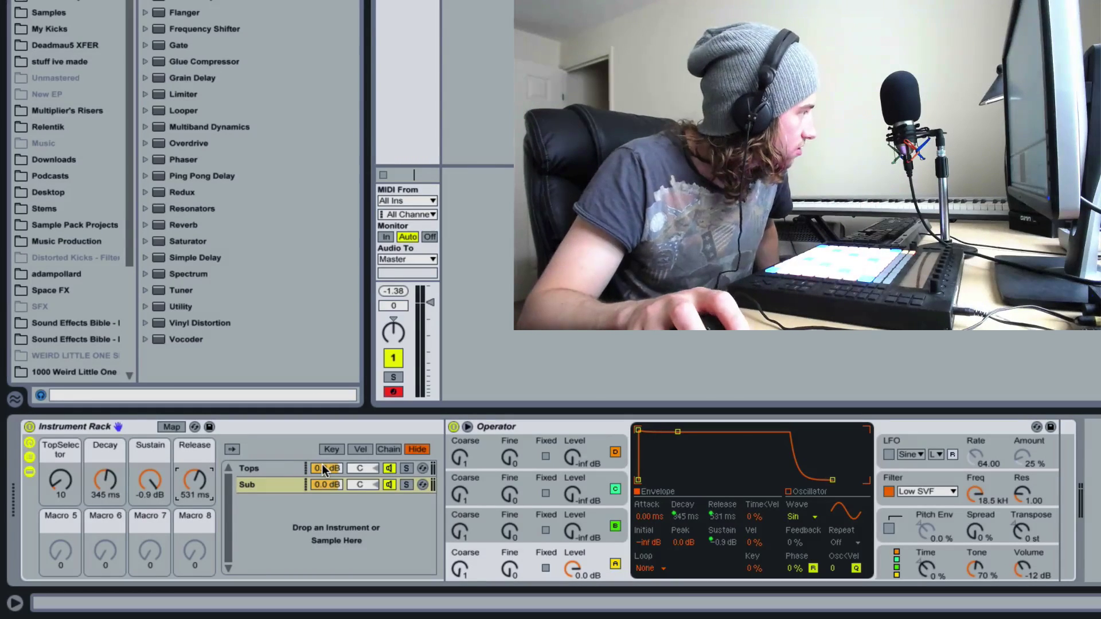
Map the Tops chain's volume to Macro 5 and the Sub chain's volume to Macro 6
{"action": "left_click", "coordinate": [266, 472]}
{"action": "left_click", "coordinate": [276, 483]}
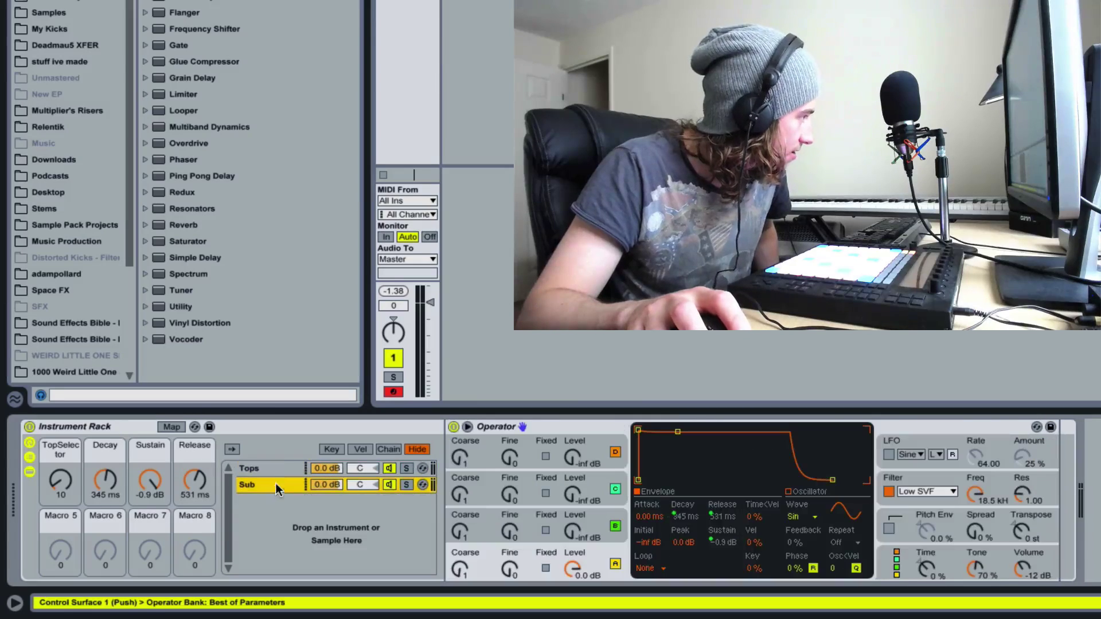
{"action": "left_click", "coordinate": [279, 467]}
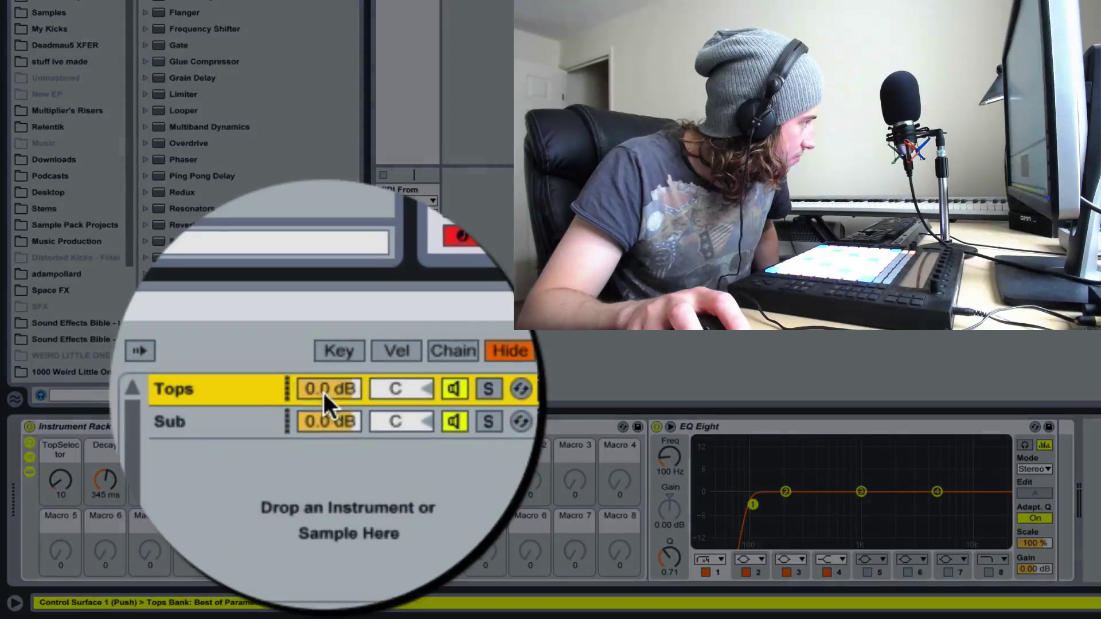
{"action": "left_click_drag", "start_coordinate": [325, 468], "coordinate": [325, 477]}
{"action": "mouse_move", "coordinate": [329, 387]}
{"action": "left_mouse_down"}
{"action": "mouse_move", "coordinate": [329, 414]}
{"action": "mouse_move", "coordinate": [328, 393]}
{"action": "left_mouse_up"}
{"action": "right_click", "coordinate": [326, 468]}
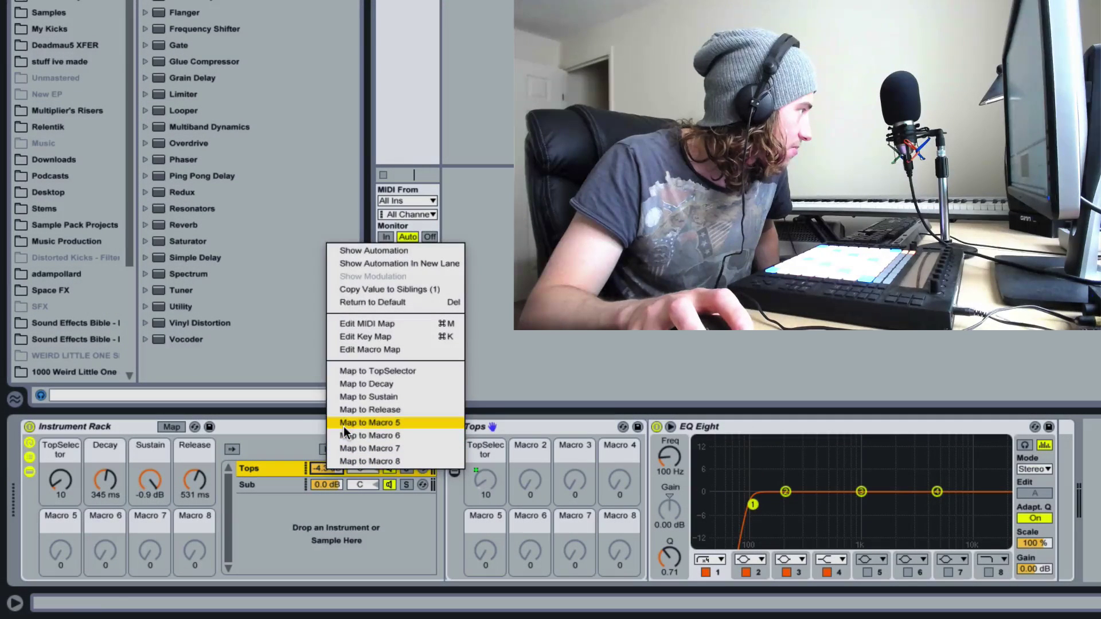
{"action": "left_click", "coordinate": [344, 422]}
{"action": "right_click", "coordinate": [326, 485]}
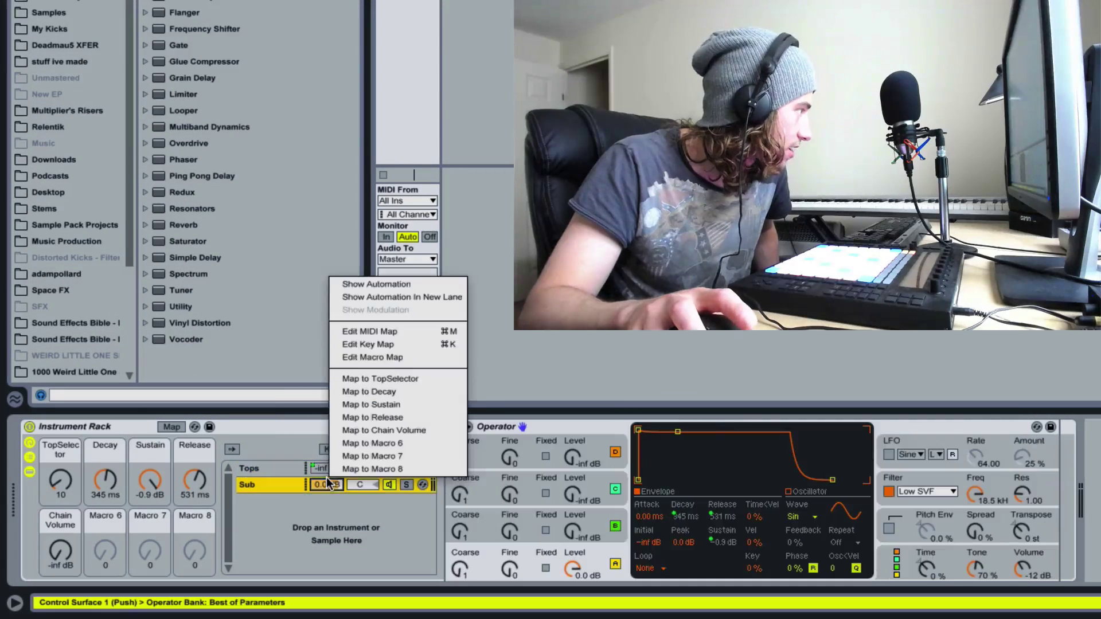
{"action": "left_click", "coordinate": [349, 448]}
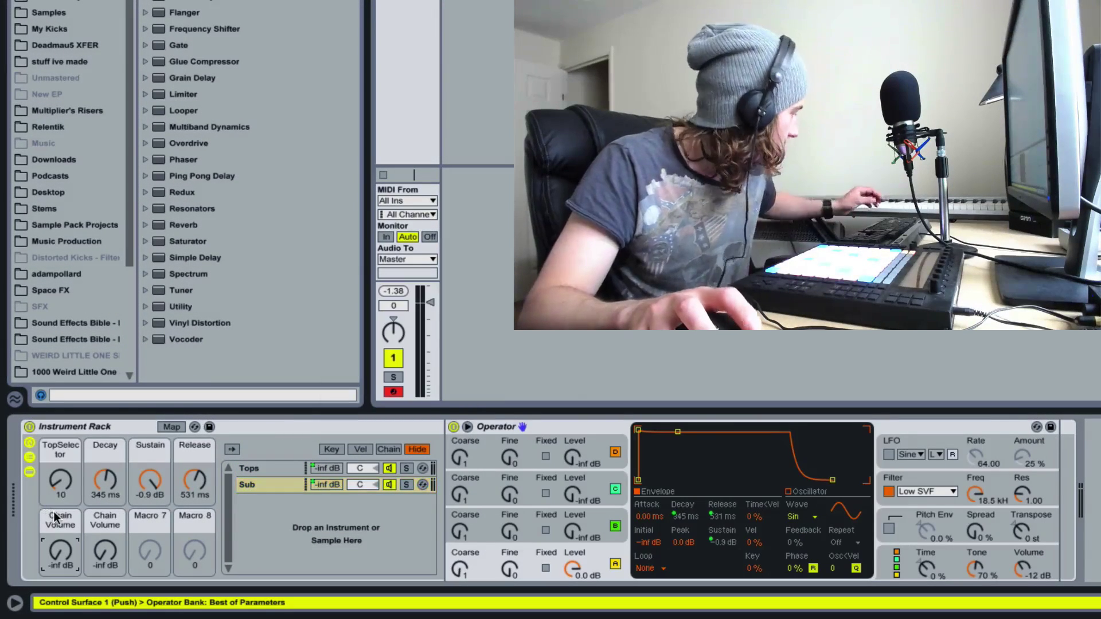
Rename the two chain volume macros TopGain and SubGain and turn them to -2.123 dB and -0.874 dB
{"action": "left_click", "coordinate": [55, 518]}
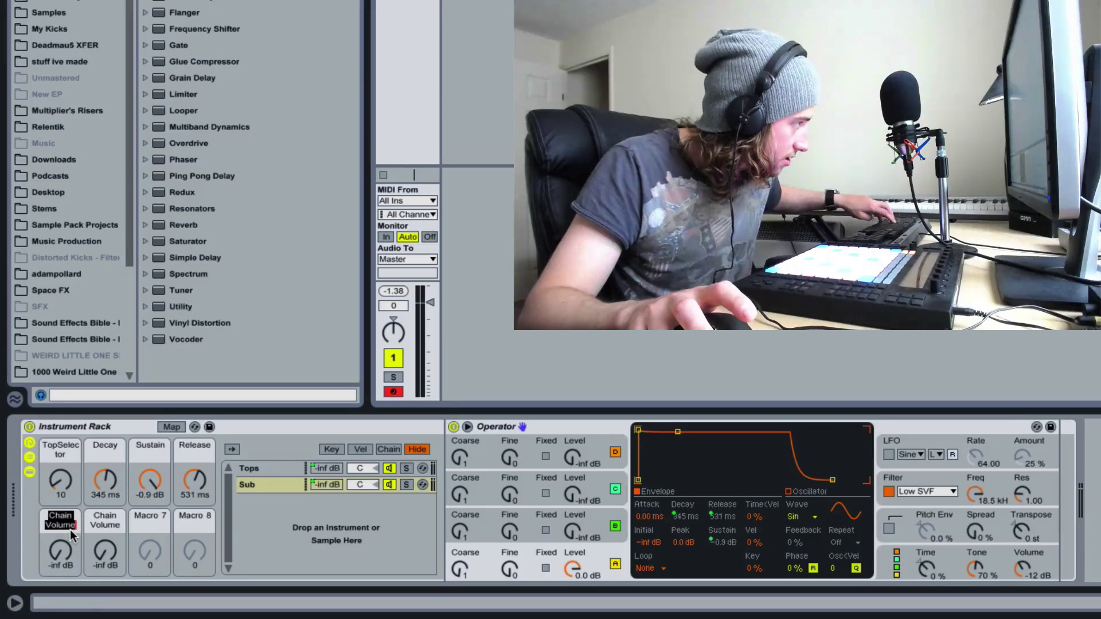
{"action": "key", "text": "ctrl+r"}
{"action": "type", "text": "To"}
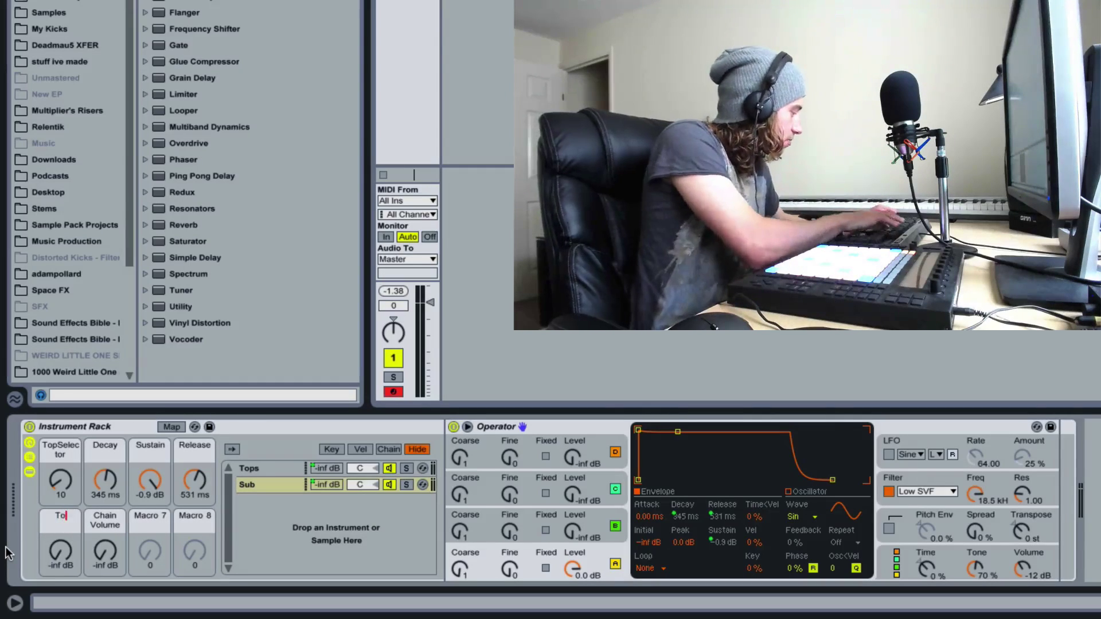
{"action": "type", "text": "pGain"}
{"action": "key", "text": "Return"}
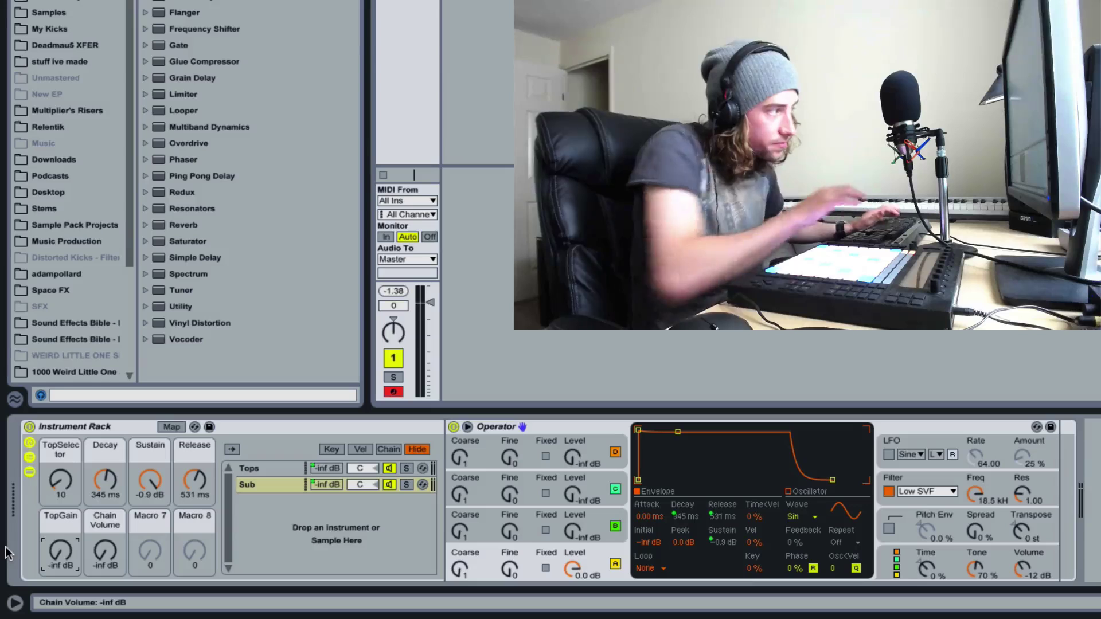
{"action": "left_click", "coordinate": [109, 522]}
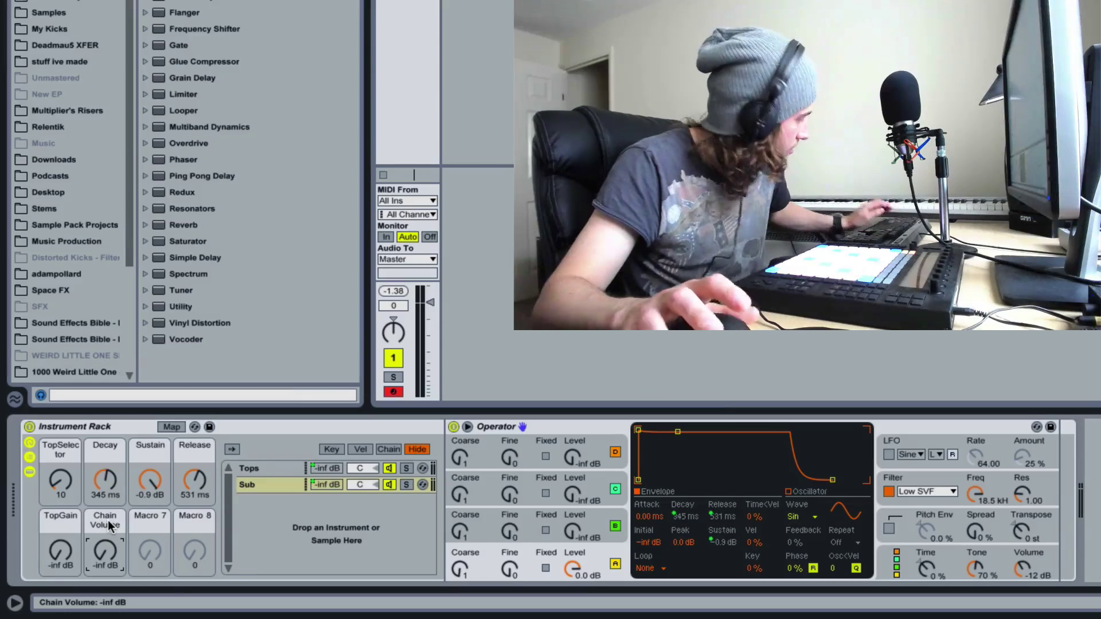
{"action": "key", "text": "ctrl+r"}
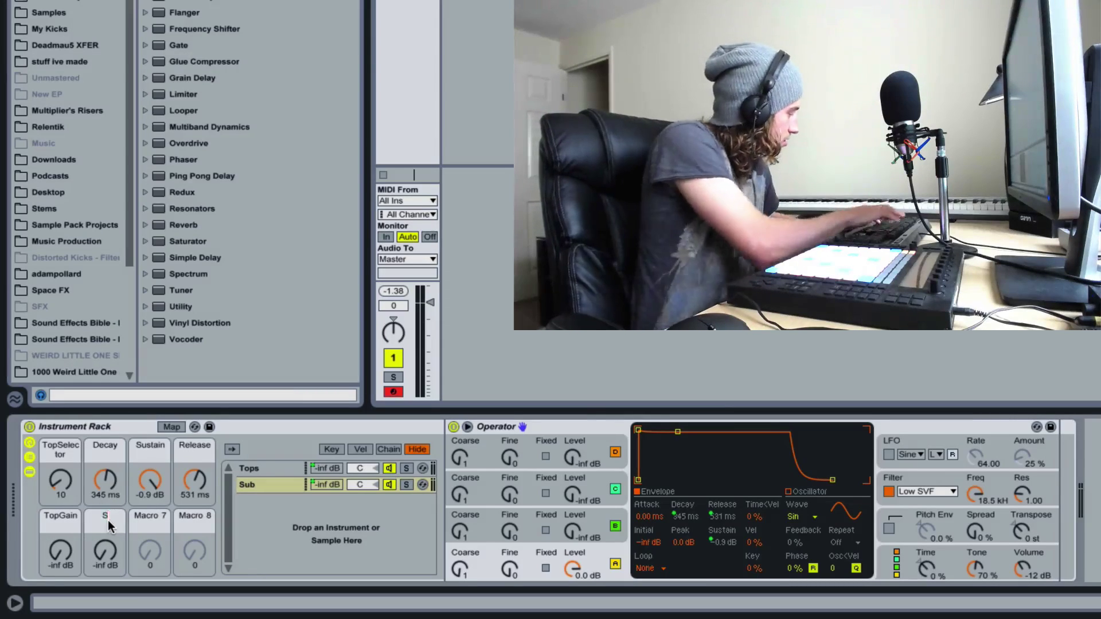
{"action": "type", "text": "SubGain"}
{"action": "key", "text": "Return"}
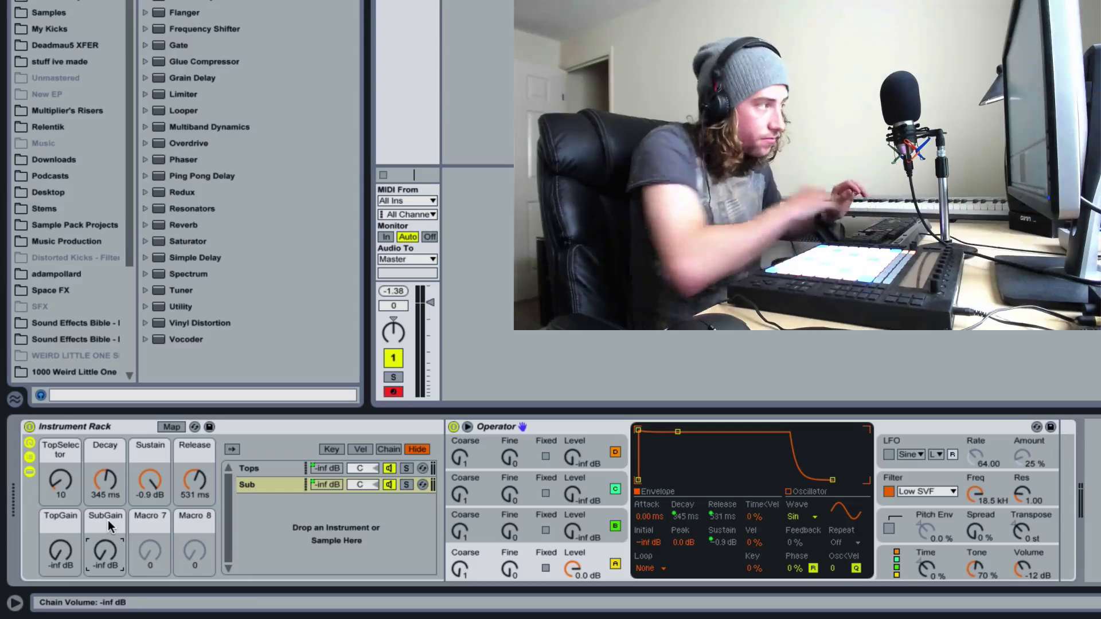
{"action": "left_click", "coordinate": [252, 428]}
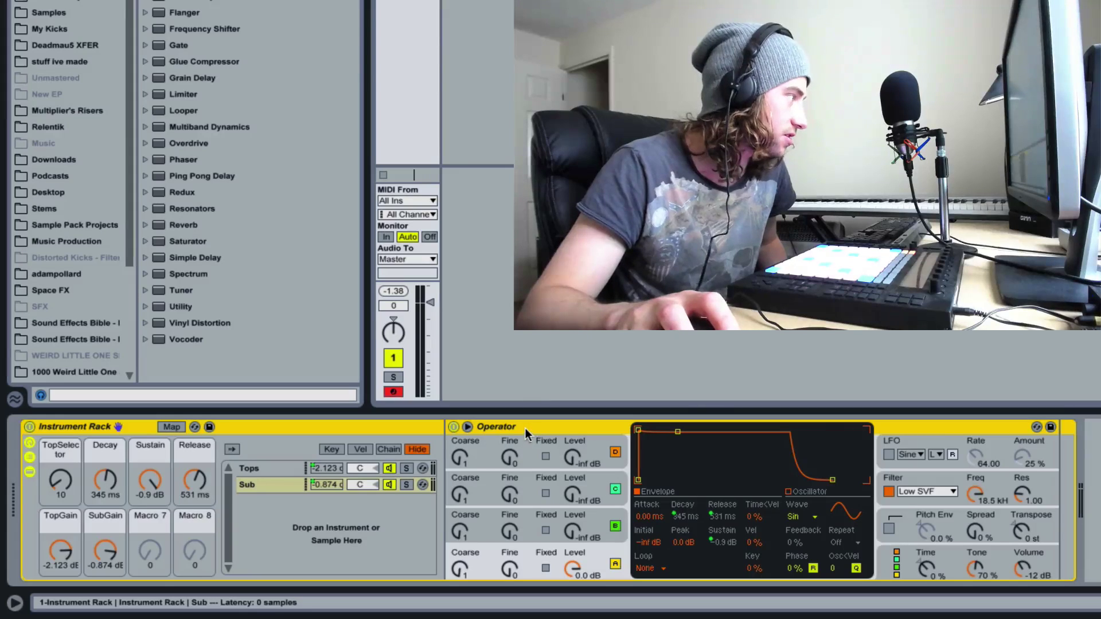
Deactivate the Tops chain and enable the pitch envelope of the Sub chain's Operator with an amount of 27 %
{"action": "left_click", "coordinate": [388, 468]}
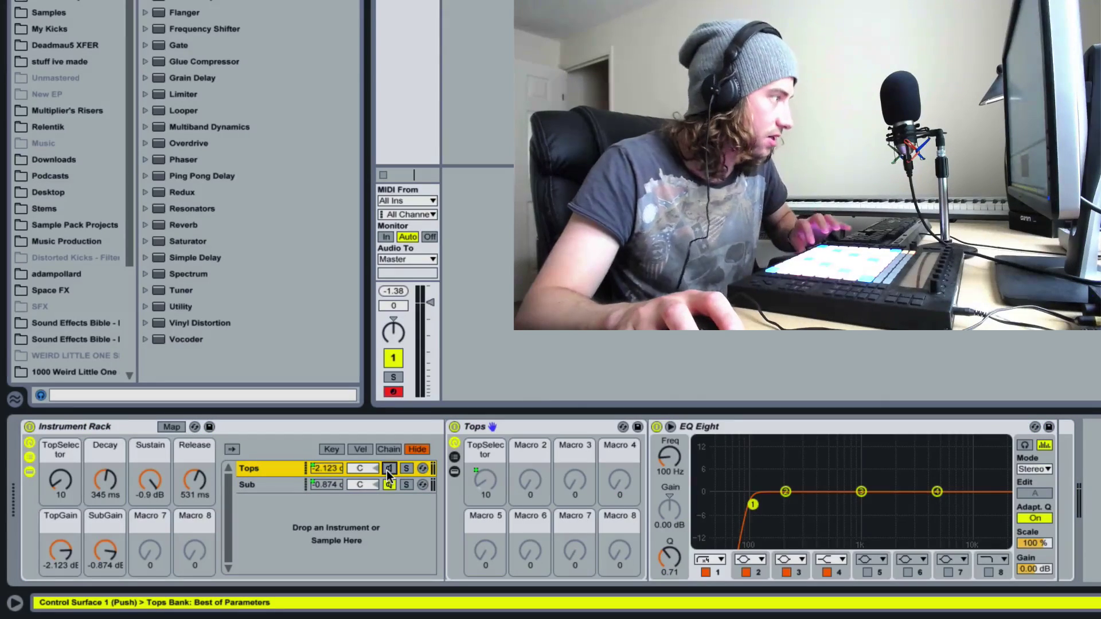
{"action": "left_click", "coordinate": [285, 486]}
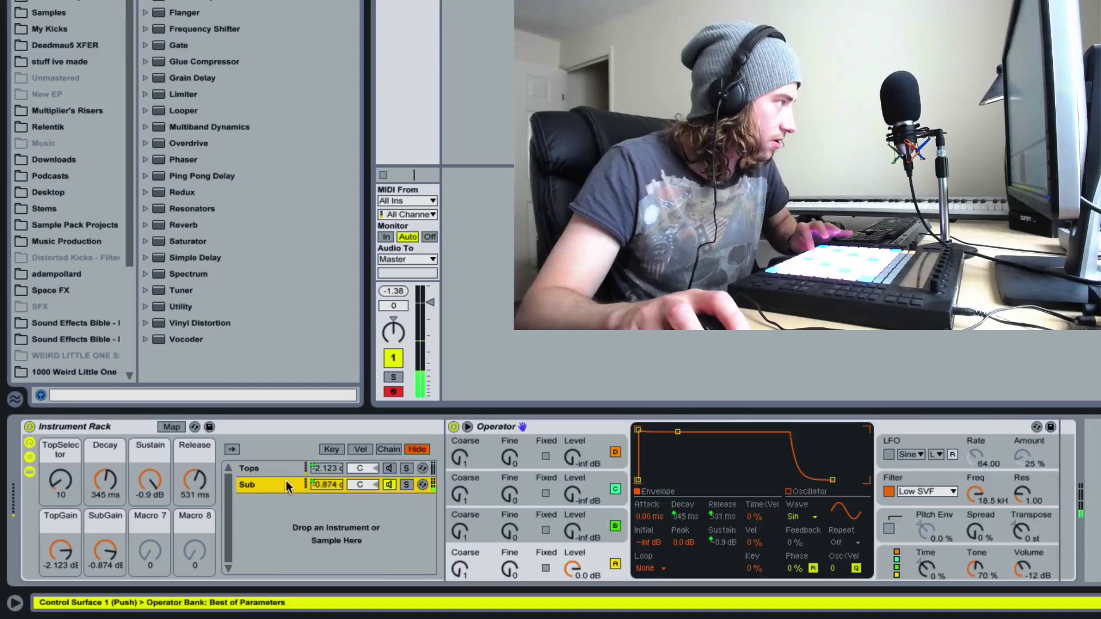
{"action": "left_click", "coordinate": [888, 529]}
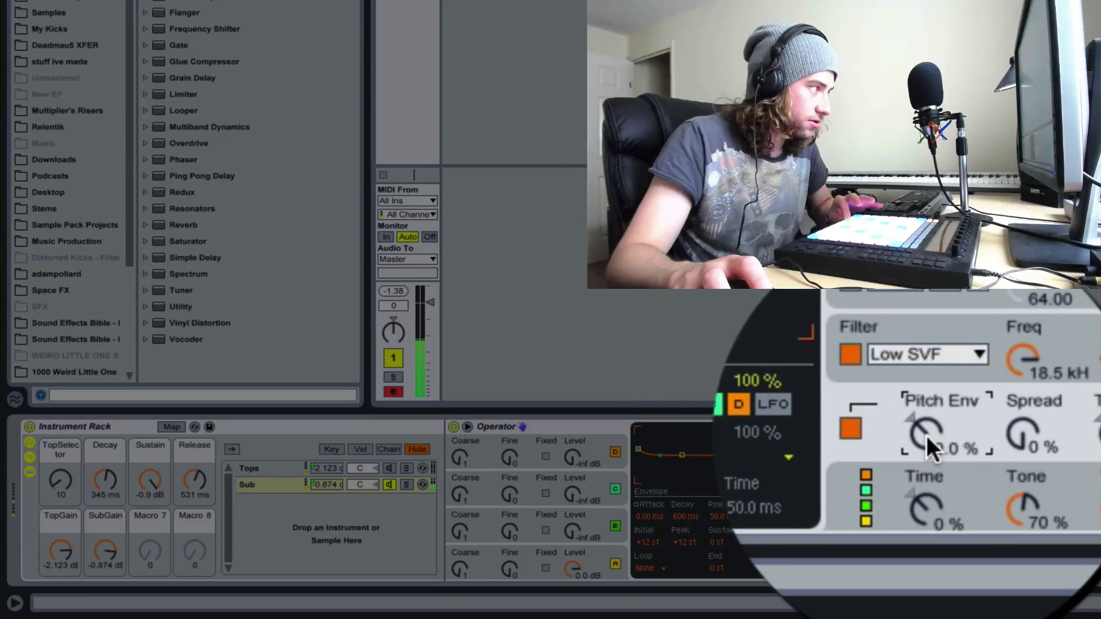
{"action": "left_click_drag", "start_coordinate": [927, 435], "coordinate": [926, 387]}
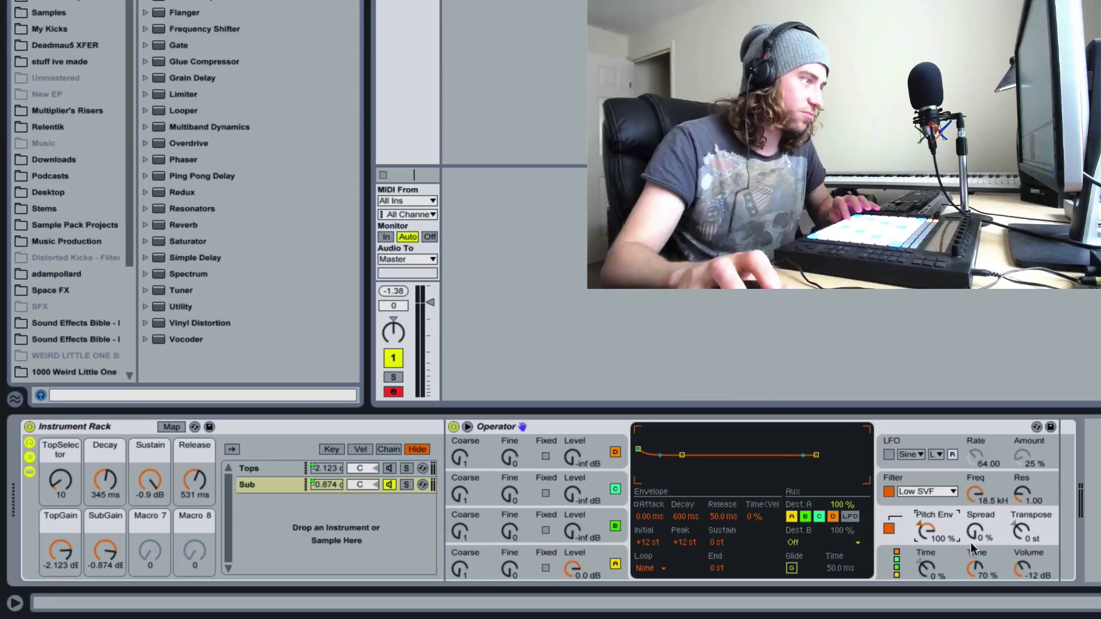
{"action": "left_click_drag", "start_coordinate": [955, 539], "coordinate": [955, 566]}
{"action": "left_click_drag", "start_coordinate": [926, 528], "coordinate": [927, 532]}
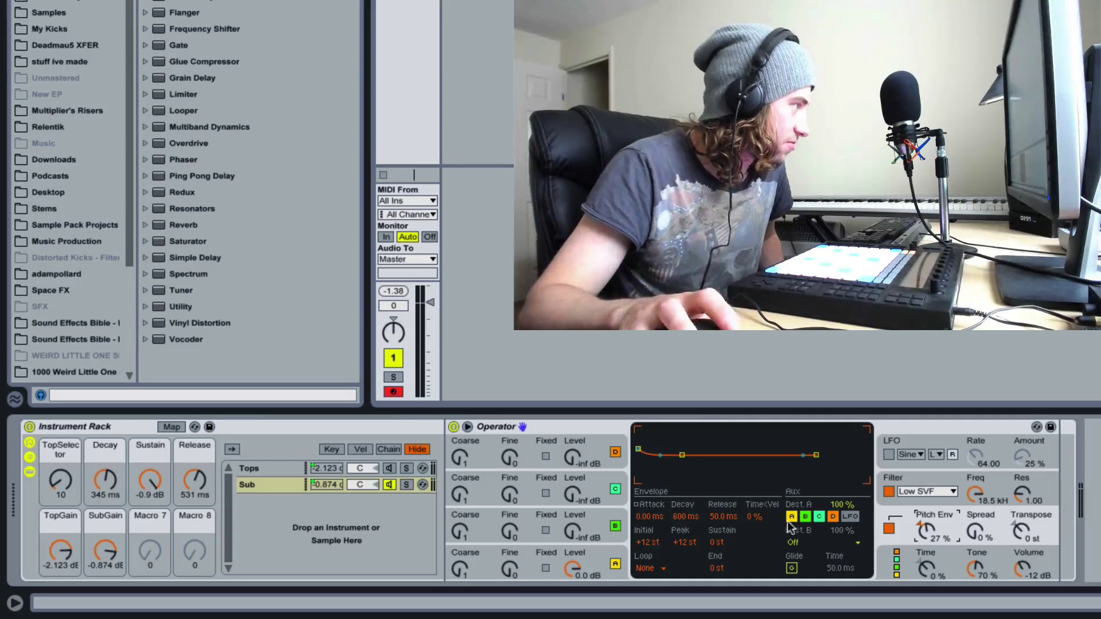
Reactivate the Tops chain and turn the outer rack's TopSelector macro to 112 and TopGain to 1.314 dB
{"action": "left_click", "coordinate": [286, 468]}
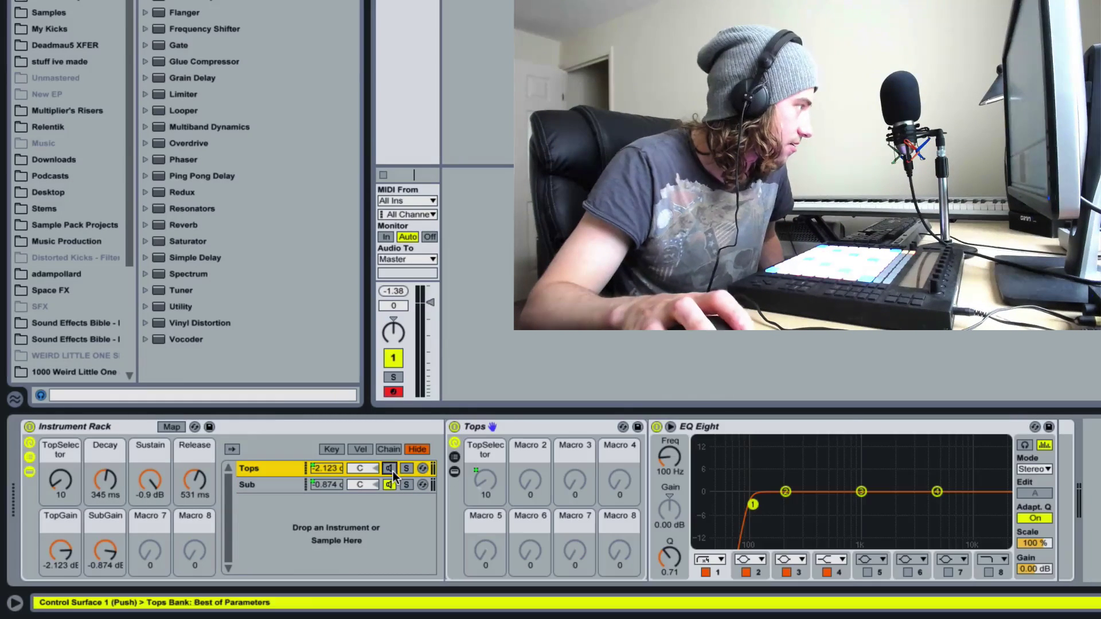
{"action": "left_click", "coordinate": [263, 450]}
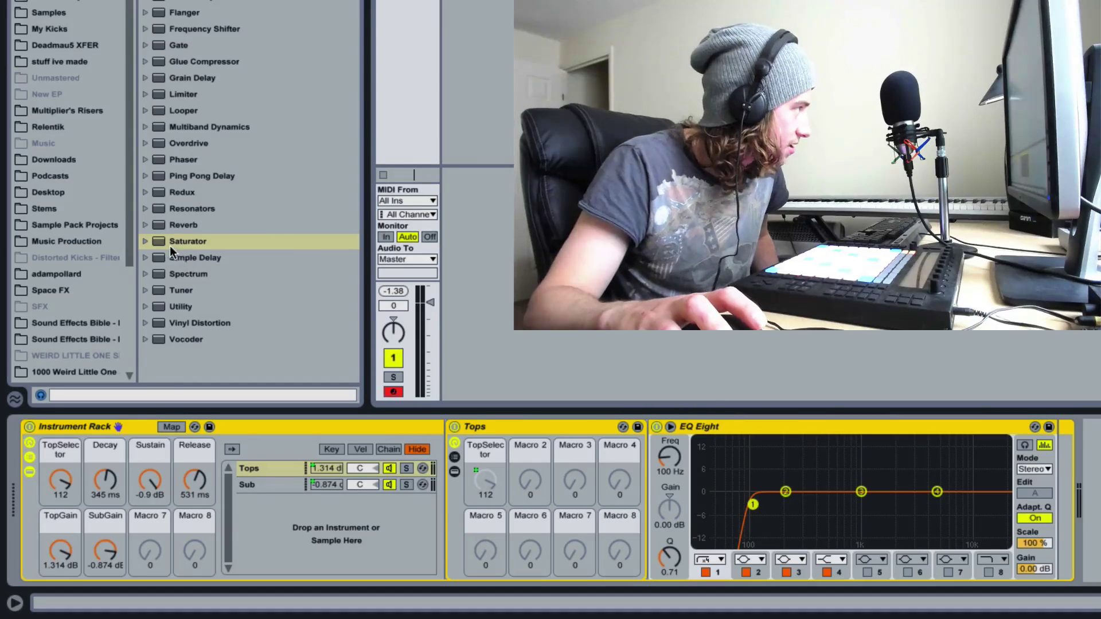
Add a Saturator after the Instrument Rack with a drive of 5.71 dB and an output of -6 dB
{"action": "left_click_drag", "start_coordinate": [160, 243], "coordinate": [1084, 459]}
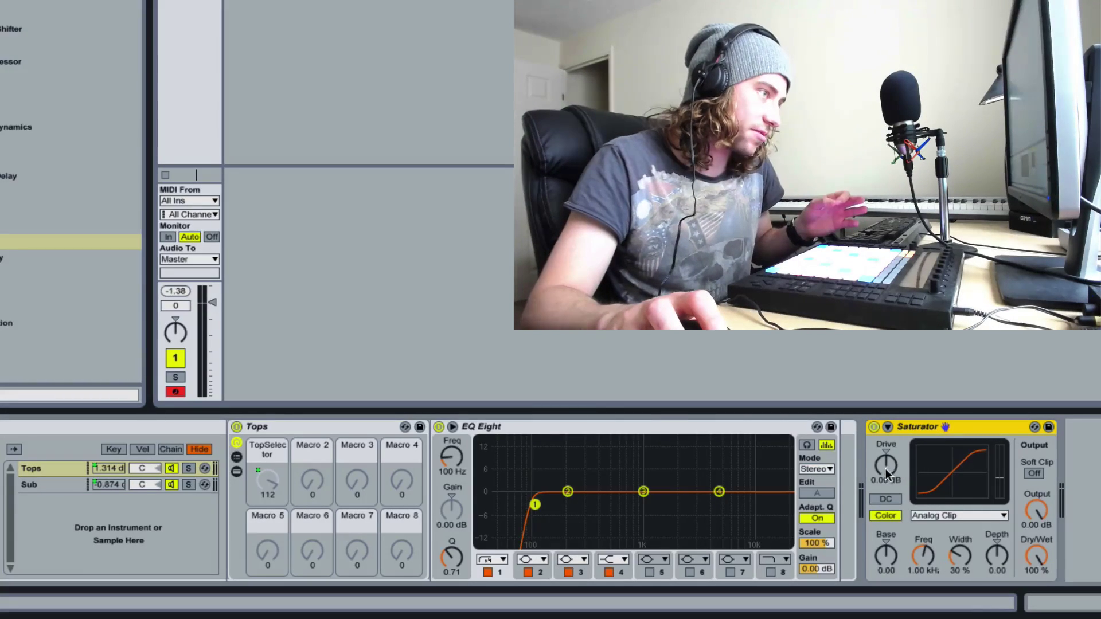
{"action": "left_click_drag", "start_coordinate": [885, 469], "coordinate": [885, 458]}
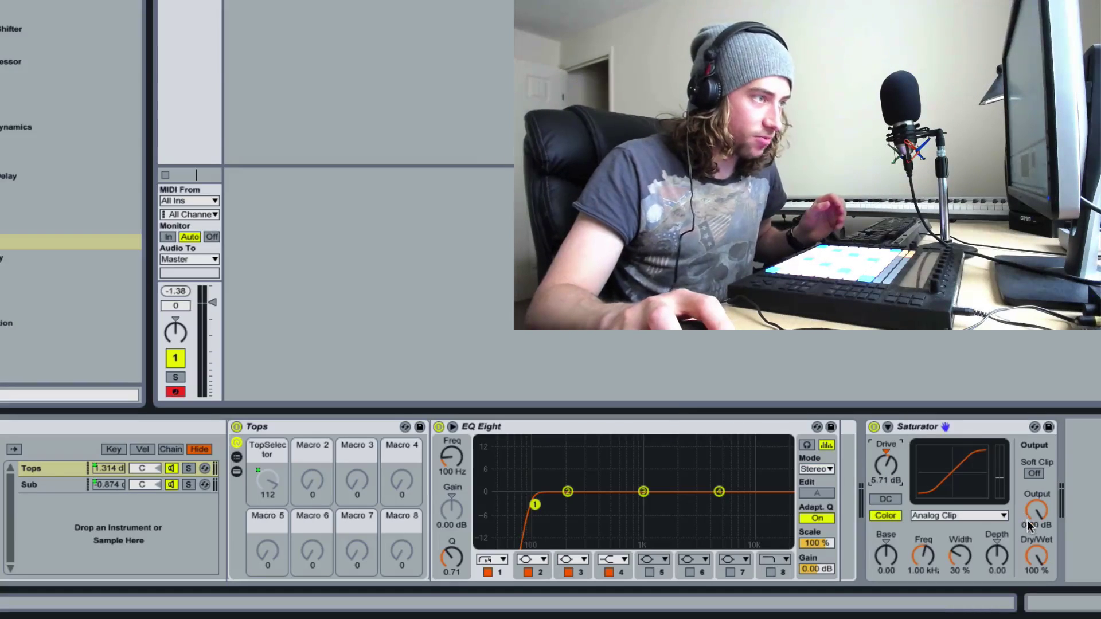
{"action": "left_click", "coordinate": [1029, 524]}
{"action": "type", "text": "-"}
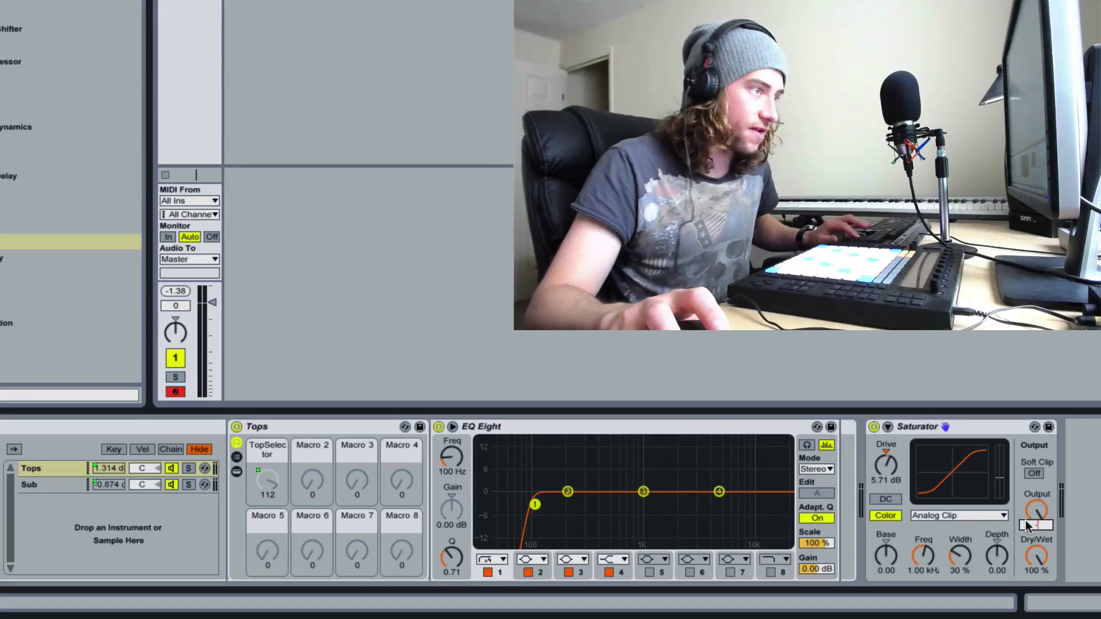
{"action": "type", "text": "6"}
{"action": "key", "text": "Return"}
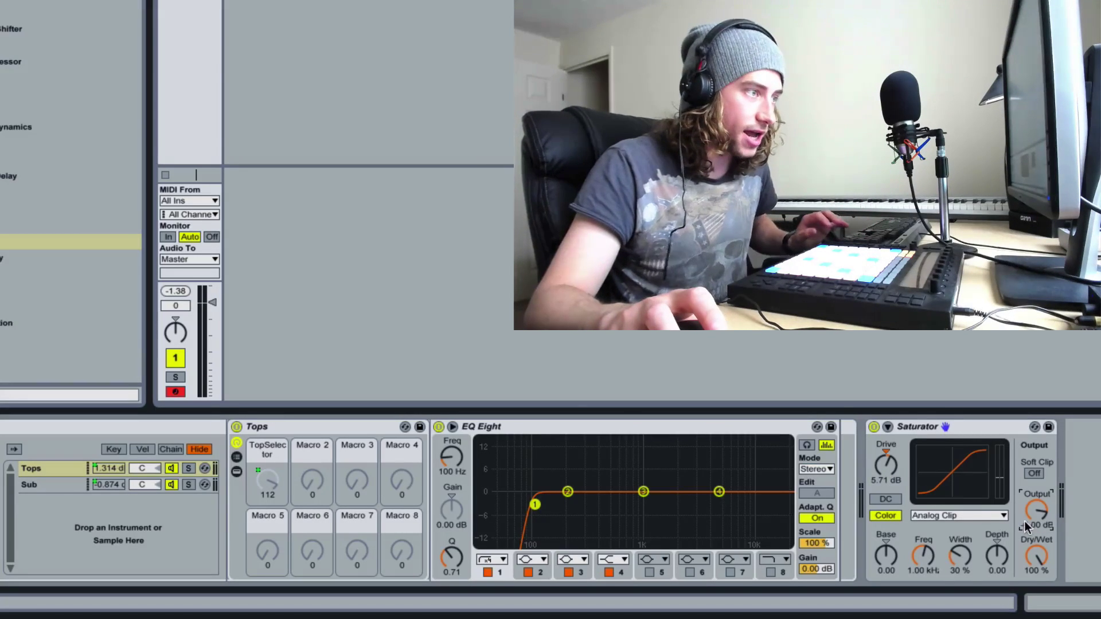
Raise the Saturator's drive to 11.4 dB
{"action": "left_click", "coordinate": [888, 464]}
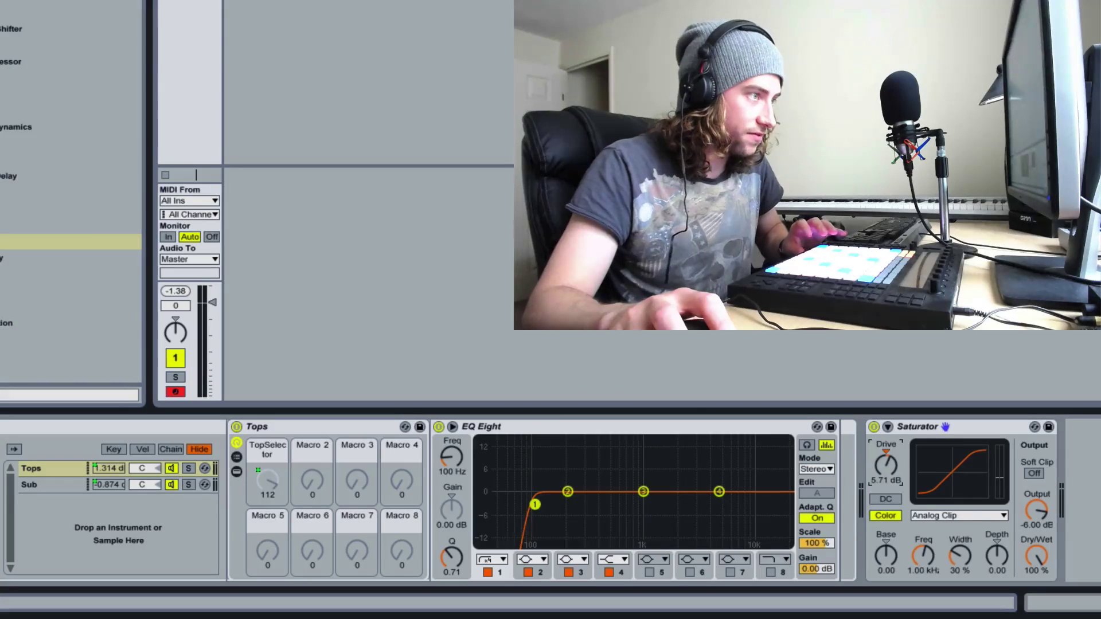
{"action": "mouse_move", "coordinate": [887, 465]}
{"action": "left_mouse_down"}
{"action": "mouse_move", "coordinate": [887, 446]}
{"action": "mouse_move", "coordinate": [887, 458]}
{"action": "left_mouse_up"}
{"action": "left_click_drag", "start_coordinate": [885, 465], "coordinate": [886, 434]}
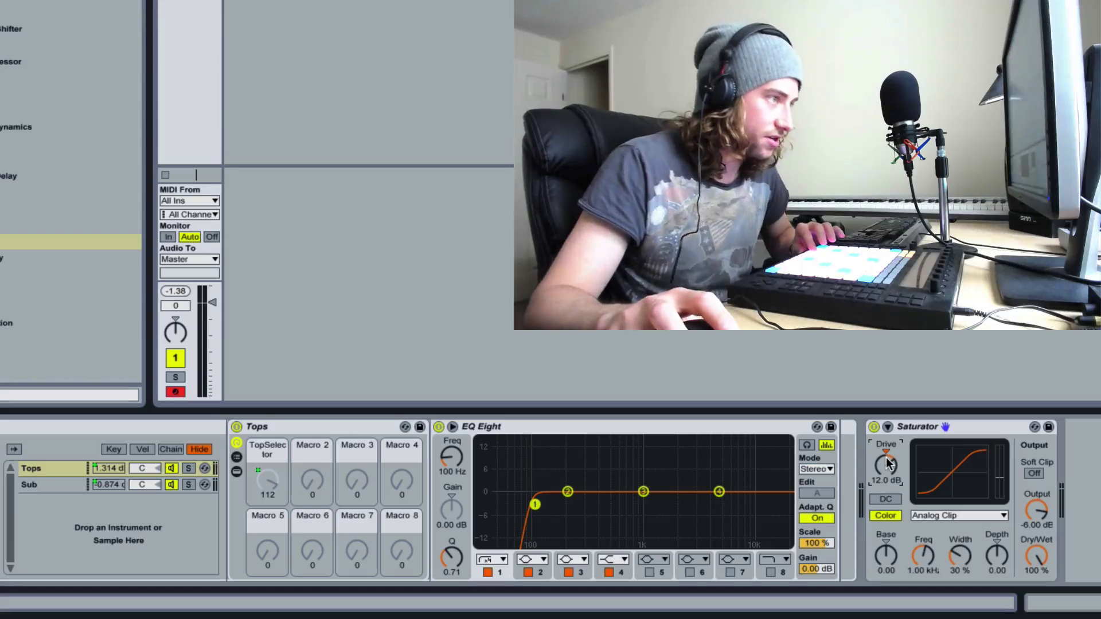
{"action": "left_click_drag", "start_coordinate": [882, 467], "coordinate": [882, 468]}
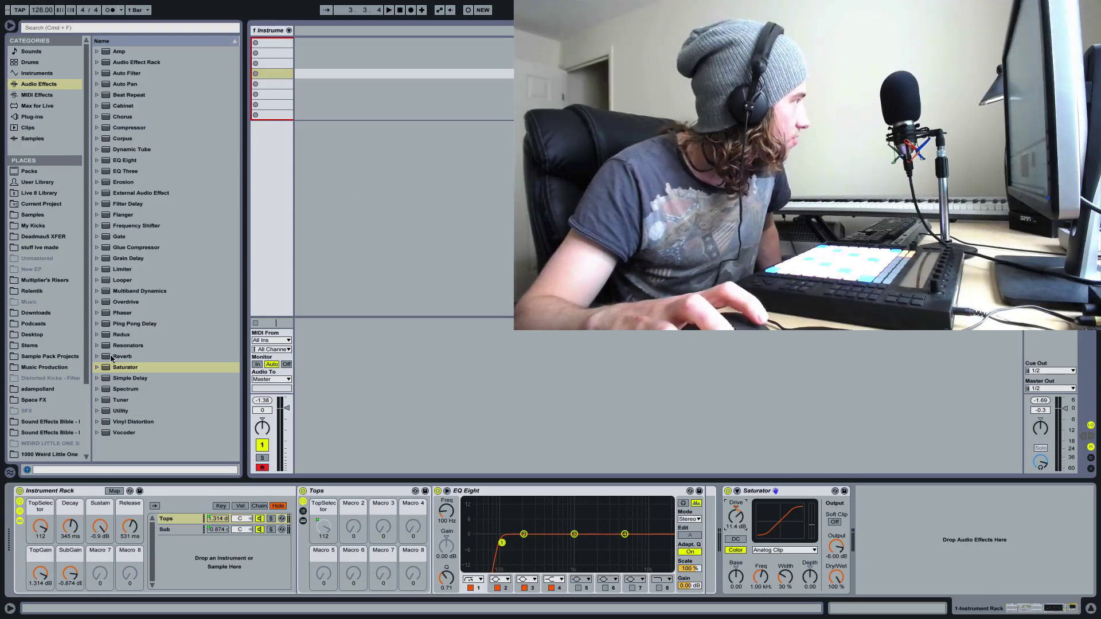
Add the Bright Room reverb preset after the Saturator and set its Dry/Wet to 9.5 %
{"action": "left_click", "coordinate": [96, 356]}
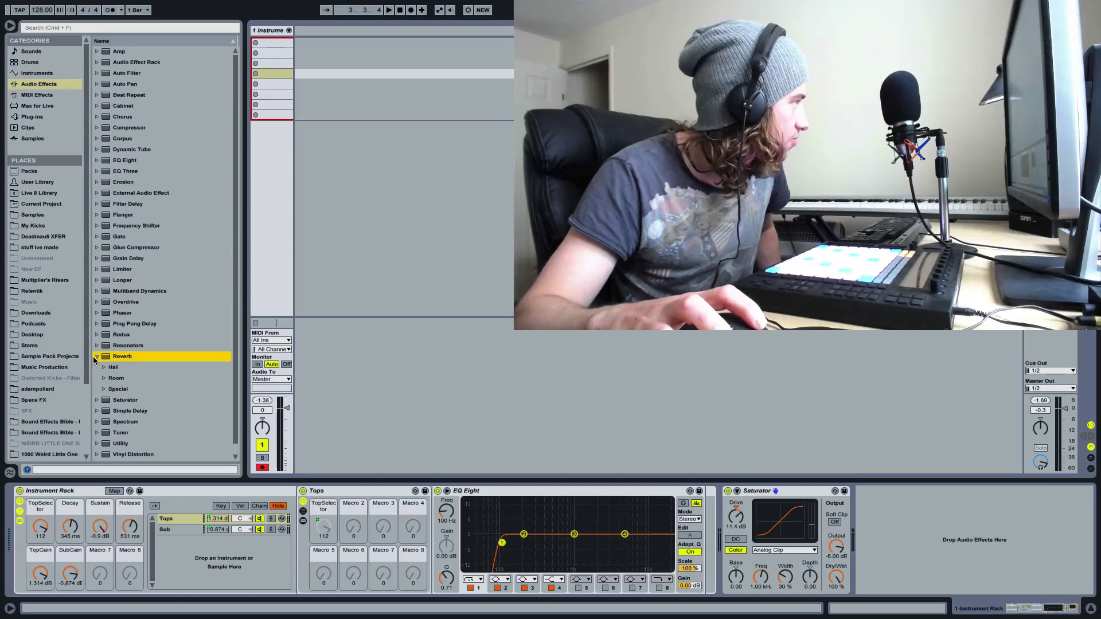
{"action": "left_click", "coordinate": [103, 377]}
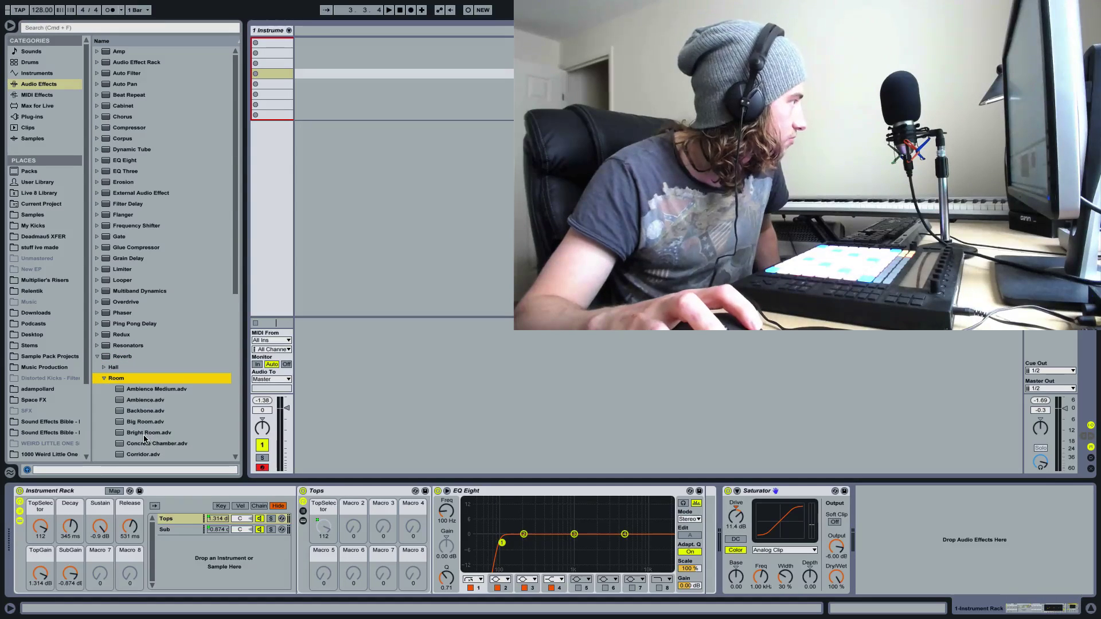
{"action": "left_click_drag", "start_coordinate": [144, 439], "coordinate": [975, 542]}
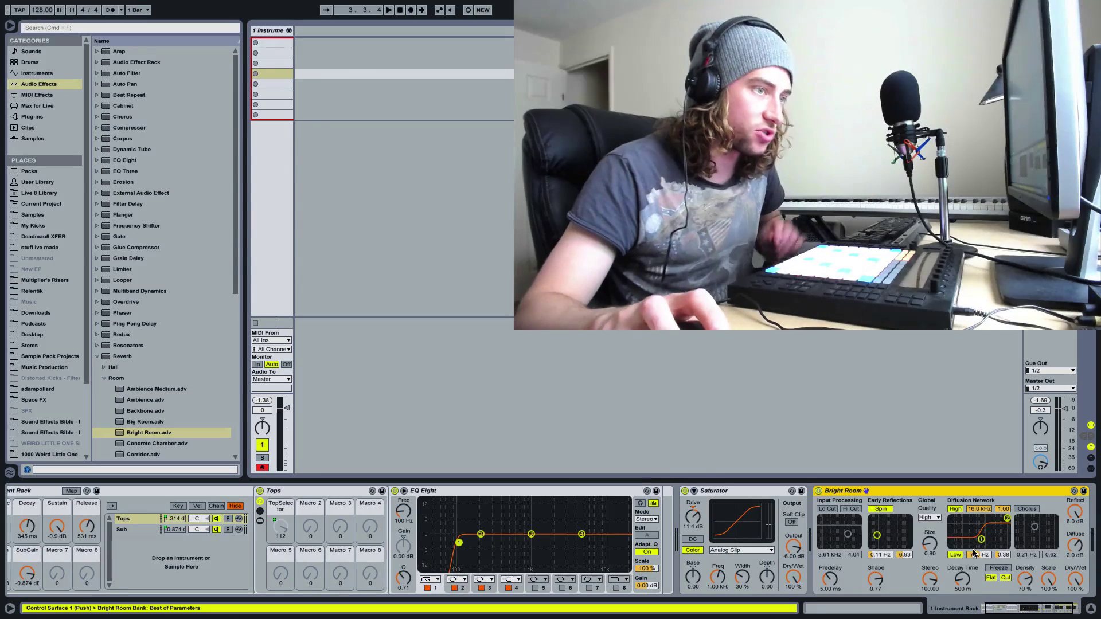
{"action": "left_click_drag", "start_coordinate": [1074, 579], "coordinate": [1074, 618]}
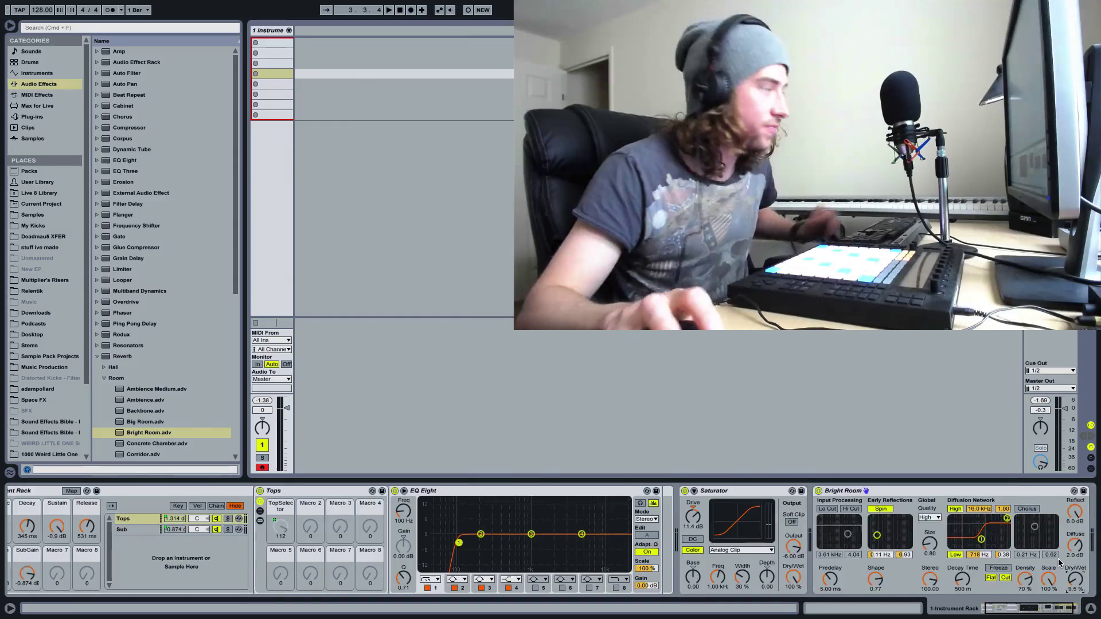
{"action": "left_click", "coordinate": [1059, 564]}
Group the Instrument Rack, Saturator and Bright Room reverb into a new outer Instrument Rack
{"action": "scroll", "coordinate": [333, 537], "scroll_direction": "left", "scroll_amount": 3}
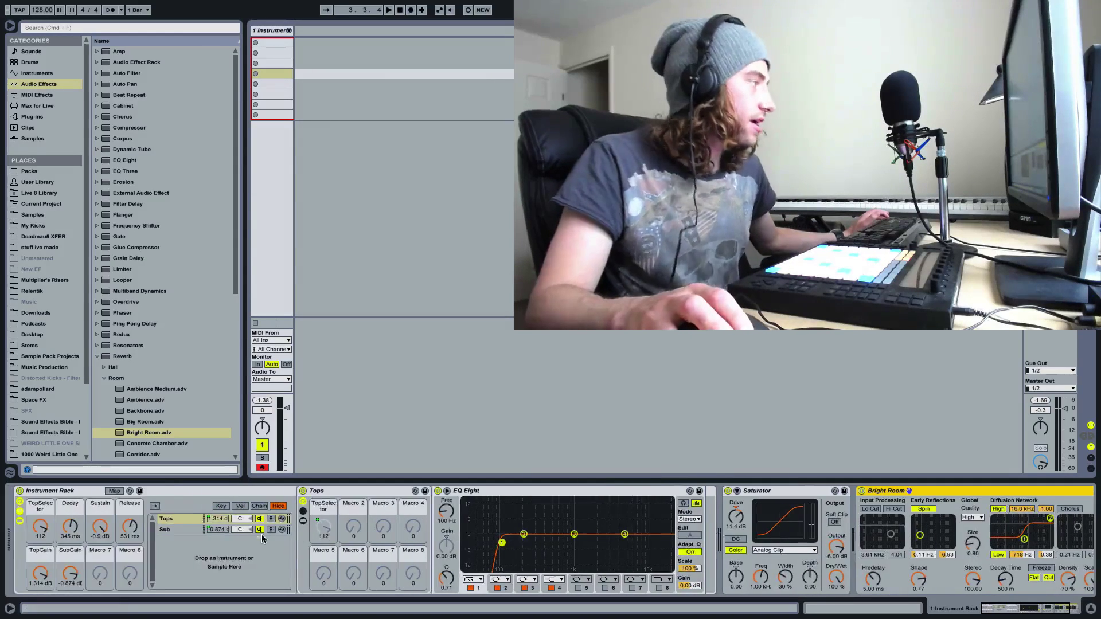
{"action": "left_click", "coordinate": [114, 498]}
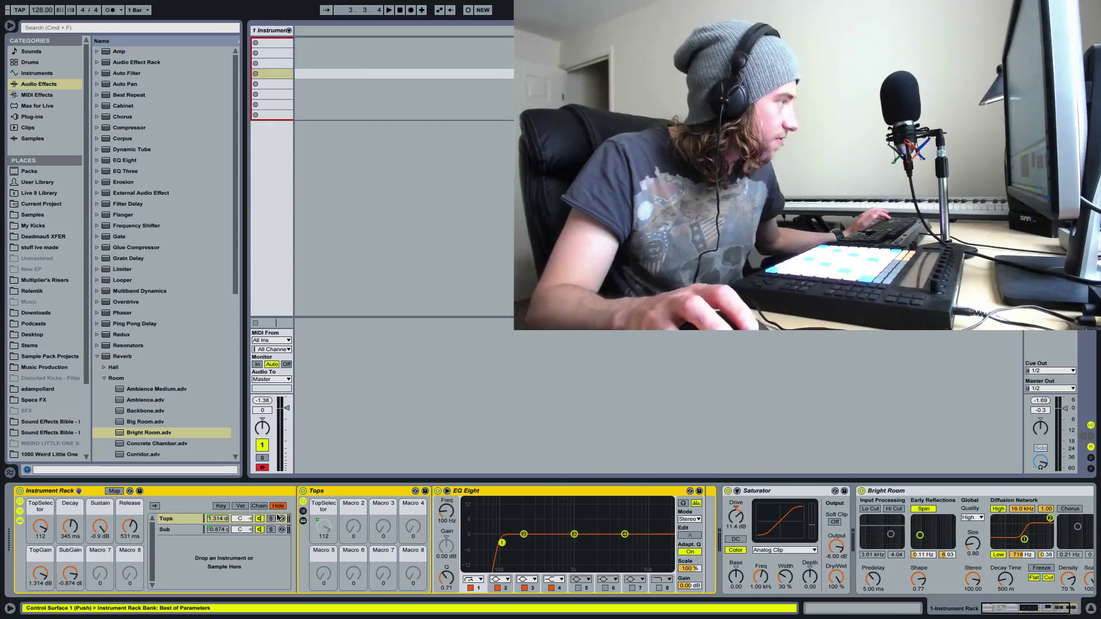
{"action": "scroll", "coordinate": [281, 517], "scroll_direction": "right", "scroll_amount": 3}
{"action": "left_click", "coordinate": [923, 492], "text": "shift"}
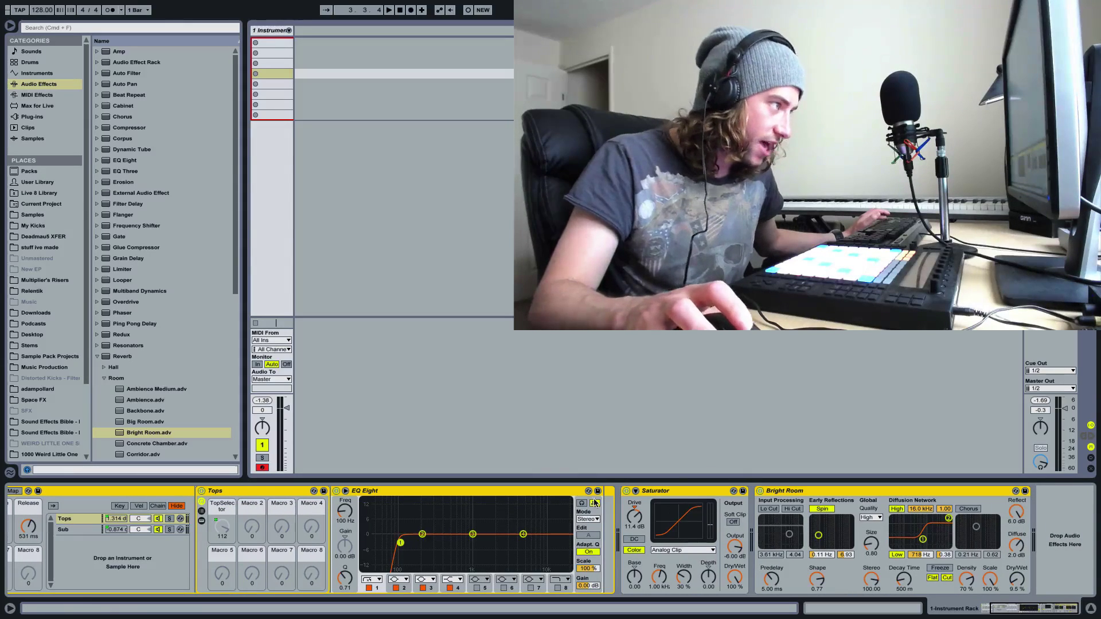
{"action": "scroll", "coordinate": [264, 545], "scroll_direction": "left", "scroll_amount": 2}
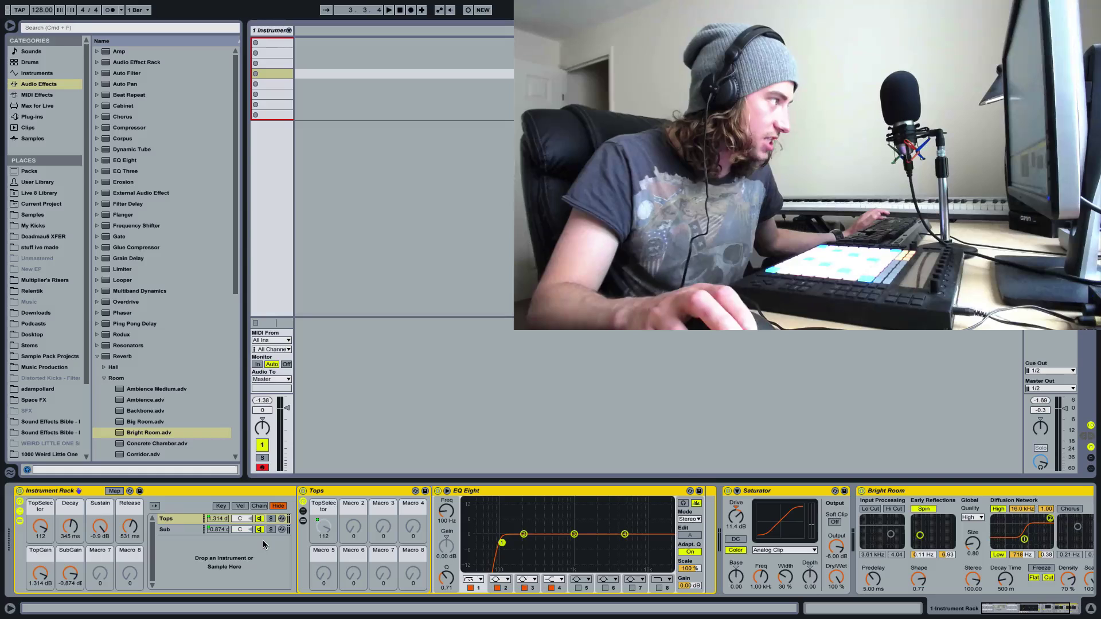
{"action": "right_click", "coordinate": [917, 493]}
{"action": "left_click", "coordinate": [931, 534]}
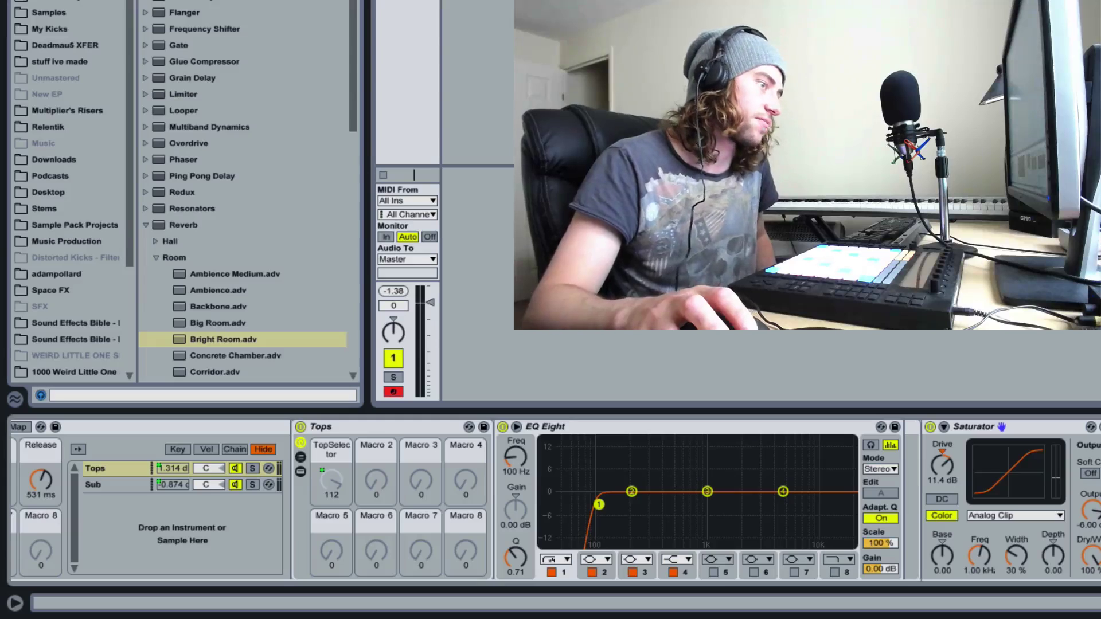
Map the inner rack's TopSelector, Decay, Sustain, Release, TopGain and SubGain macros to Macros 1 to 6 of the outer rack
{"action": "scroll", "coordinate": [554, 500], "scroll_direction": "left", "scroll_amount": 6}
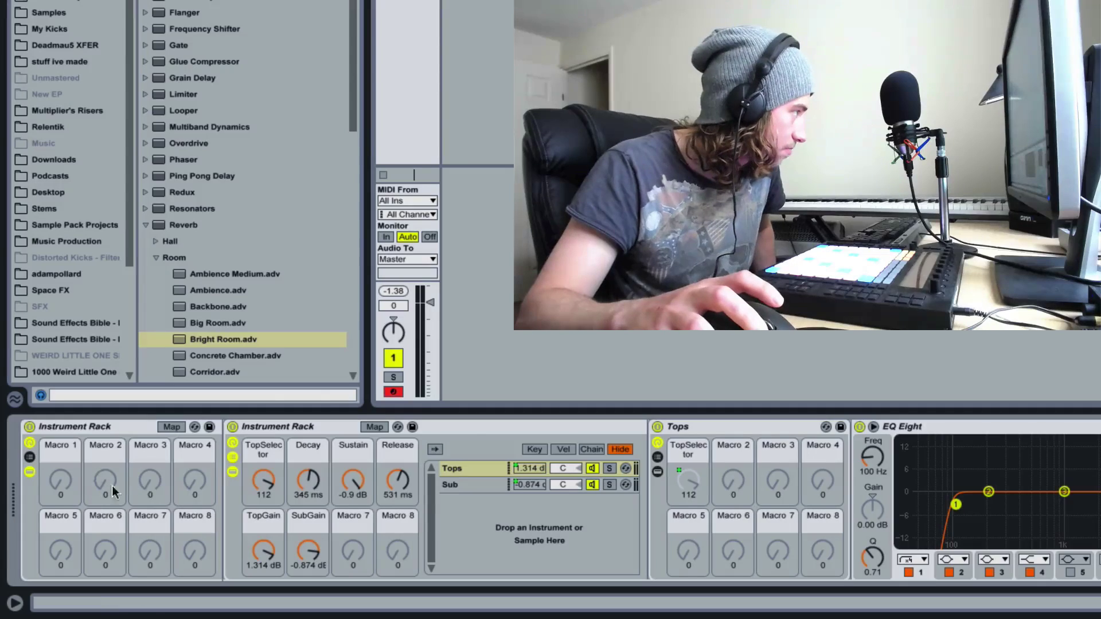
{"action": "right_click", "coordinate": [274, 451]}
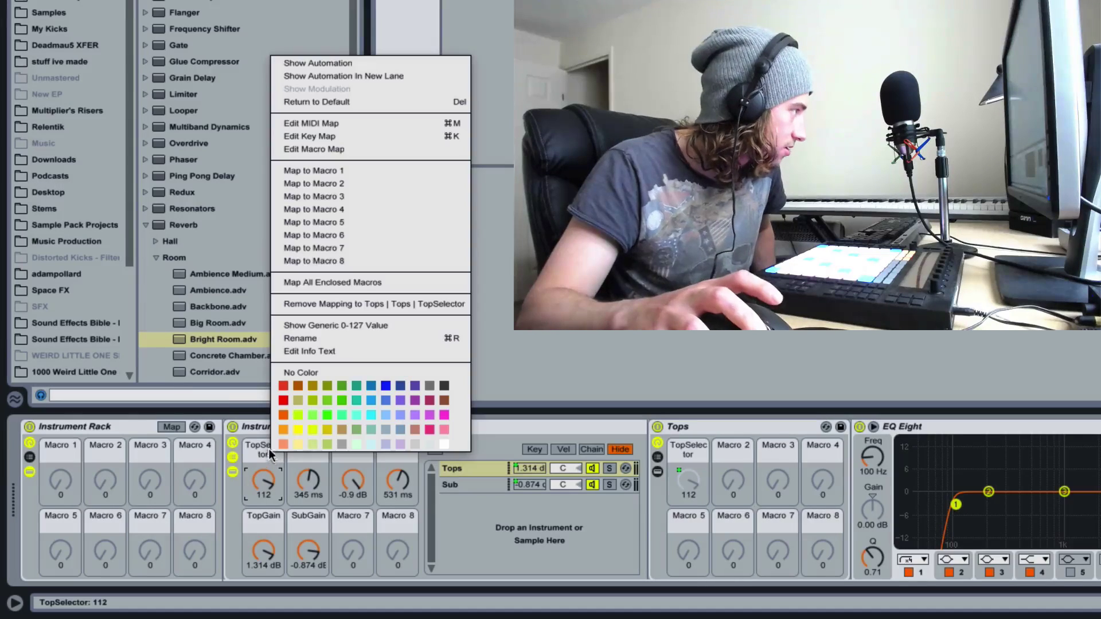
{"action": "left_click", "coordinate": [344, 172]}
{"action": "right_click", "coordinate": [307, 478]}
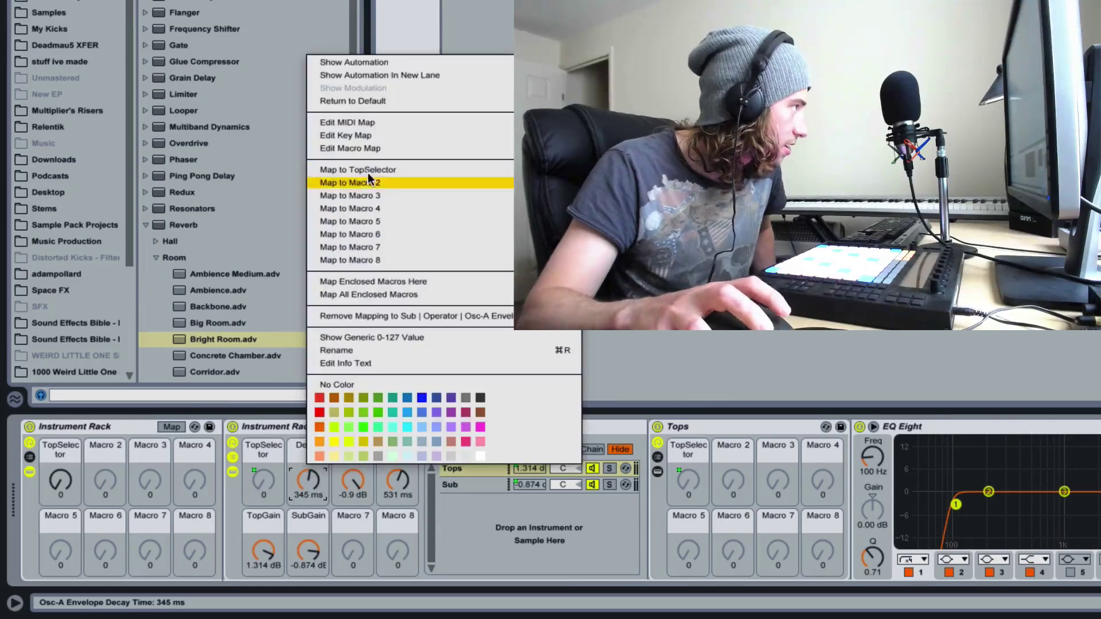
{"action": "left_click", "coordinate": [369, 182]}
{"action": "right_click", "coordinate": [355, 463]}
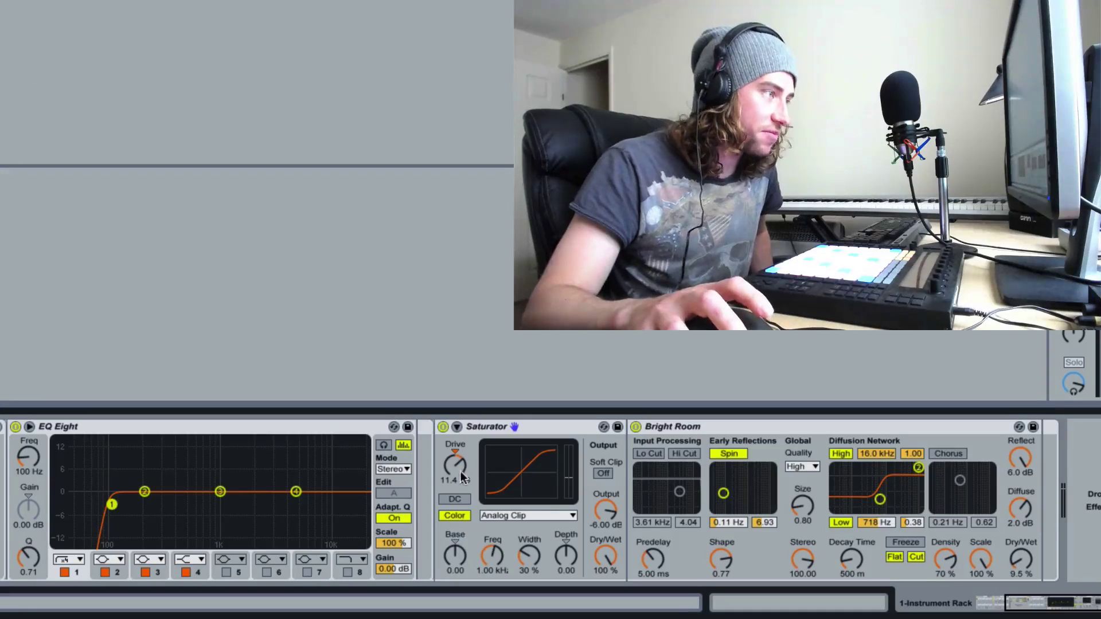
Map the Saturator's Drive to Macro 7 and the Bright Room reverb's Dry/Wet to Macro 8
{"action": "right_click", "coordinate": [459, 459]}
{"action": "left_click", "coordinate": [494, 441]}
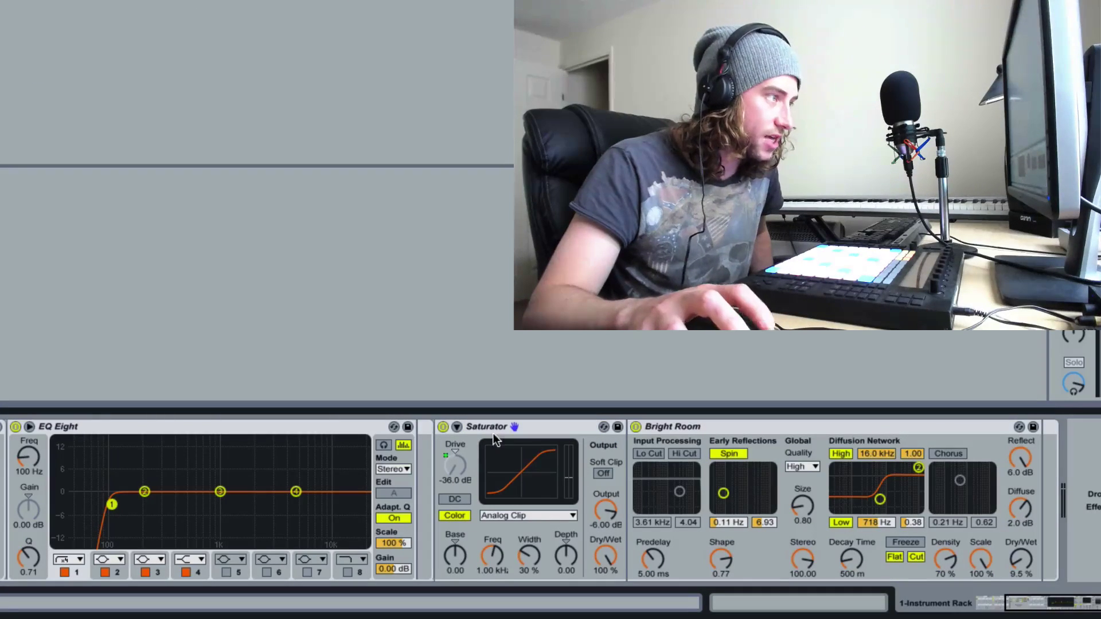
{"action": "right_click", "coordinate": [1026, 560]}
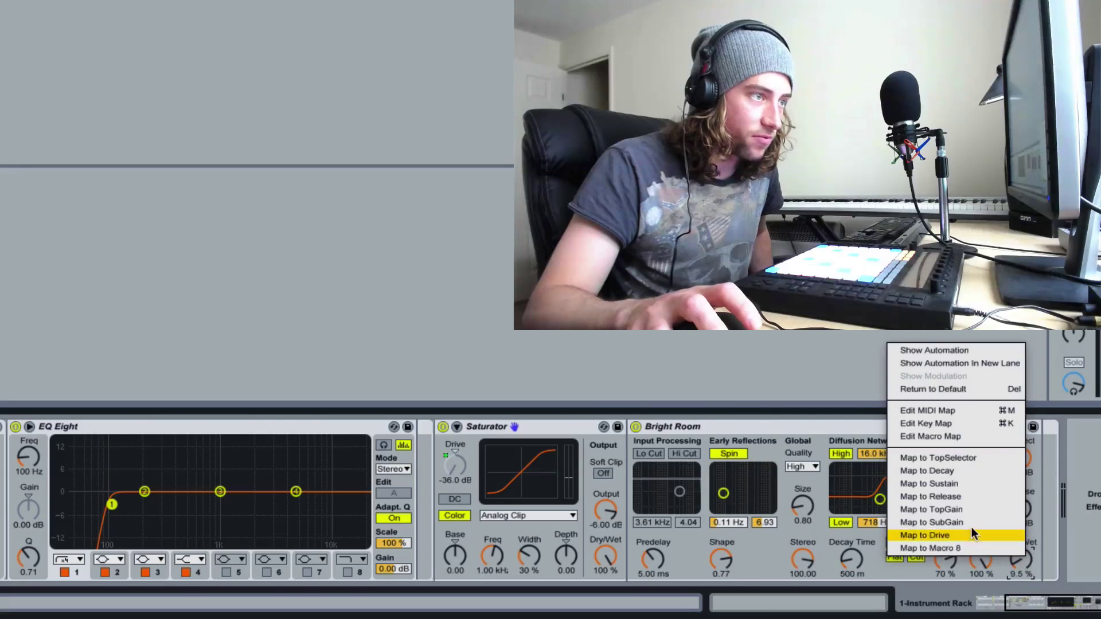
{"action": "left_click", "coordinate": [967, 549]}
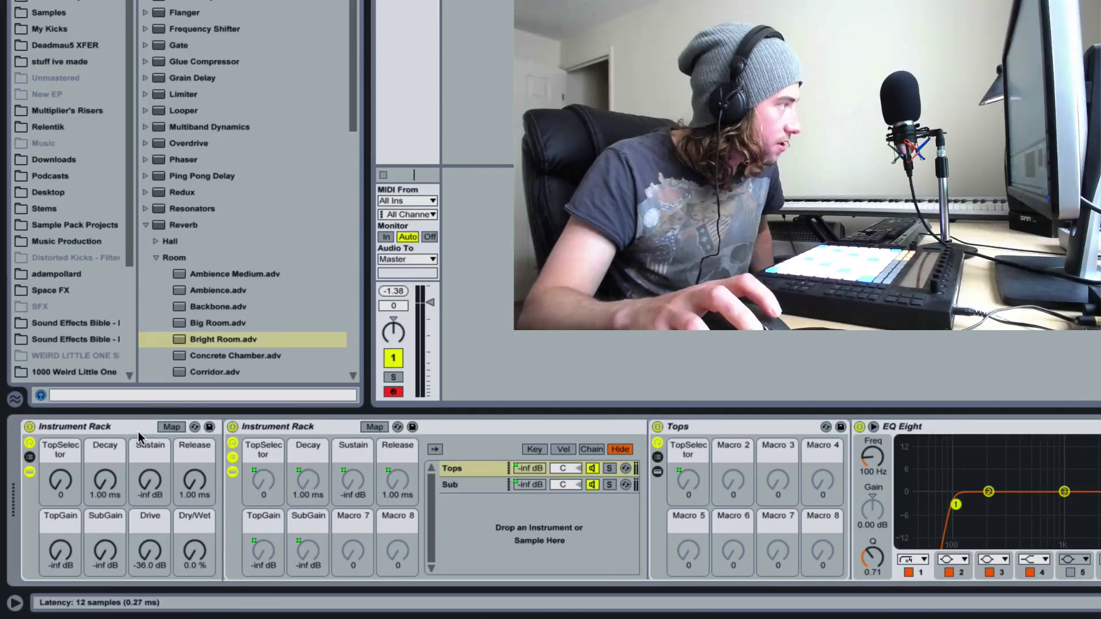
Hide the outer Instrument Rack's devices, leaving only its eight macros displayed
{"action": "left_click", "coordinate": [133, 427]}
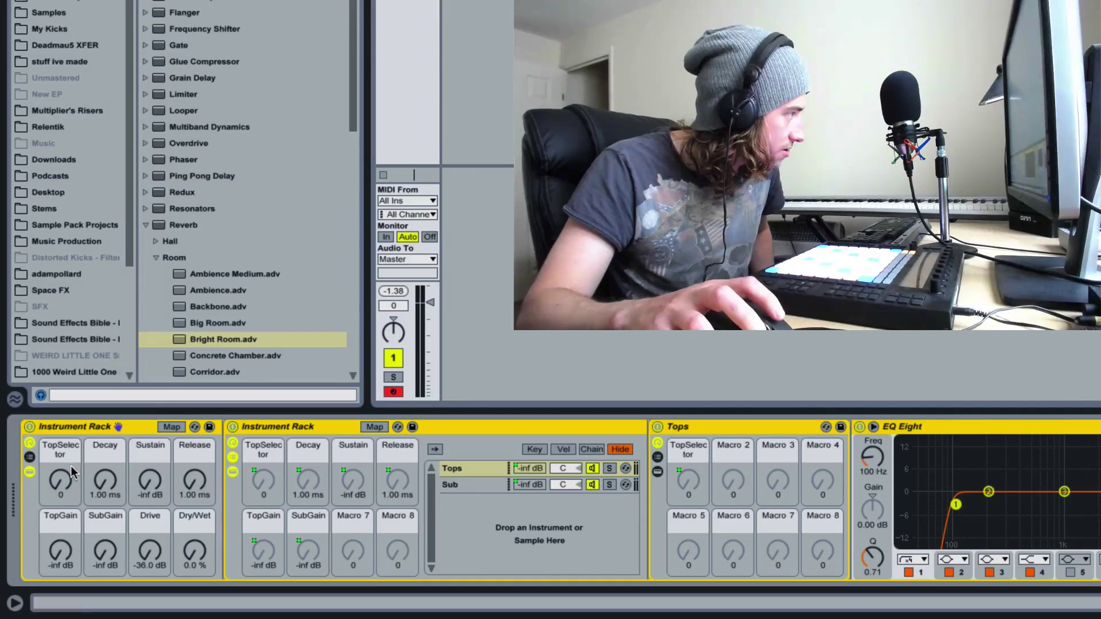
{"action": "left_click", "coordinate": [31, 472]}
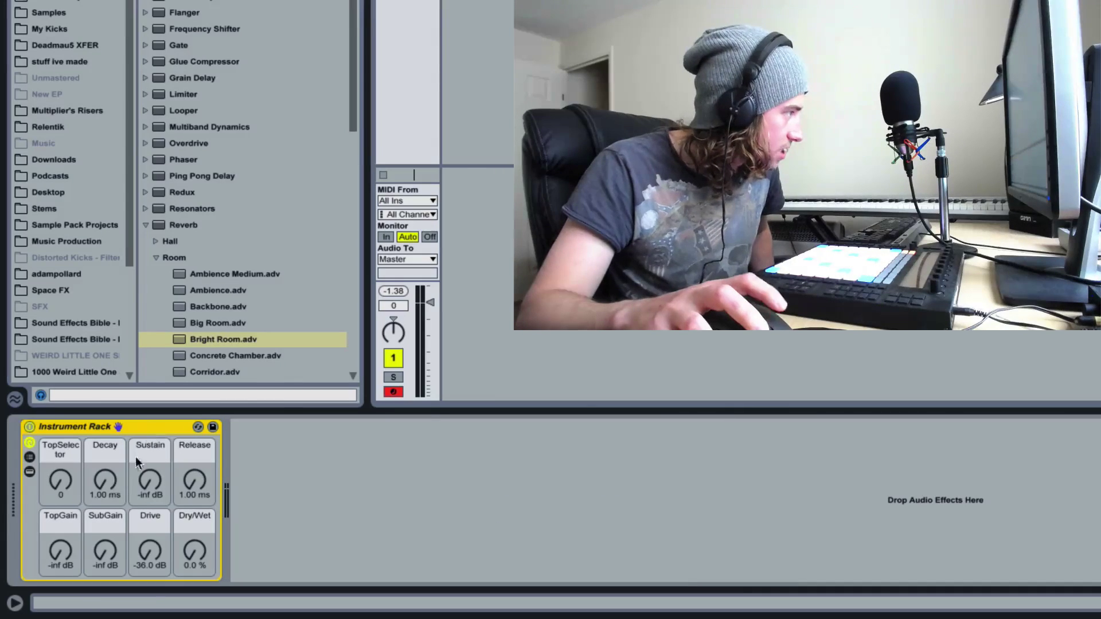